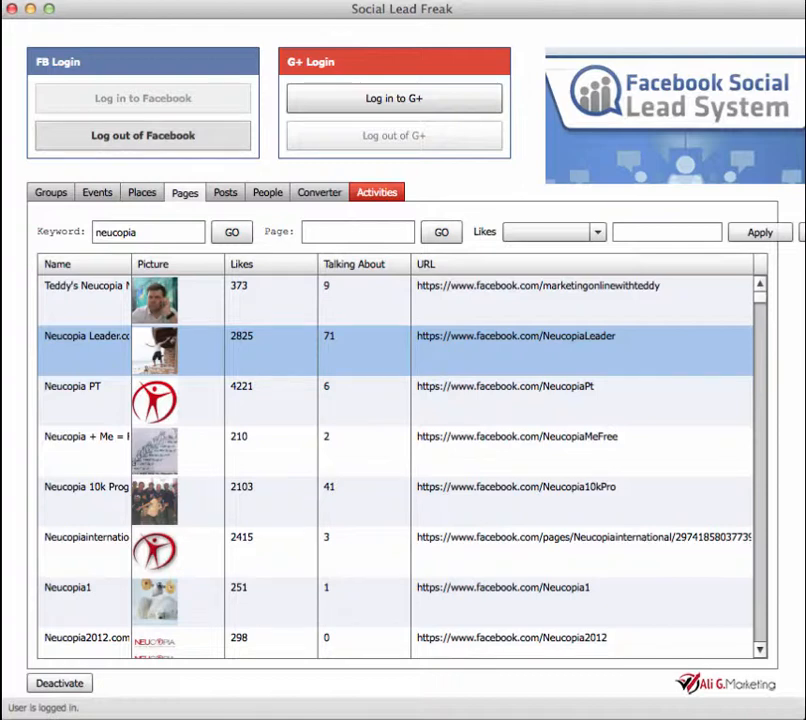
left_click(678, 0)
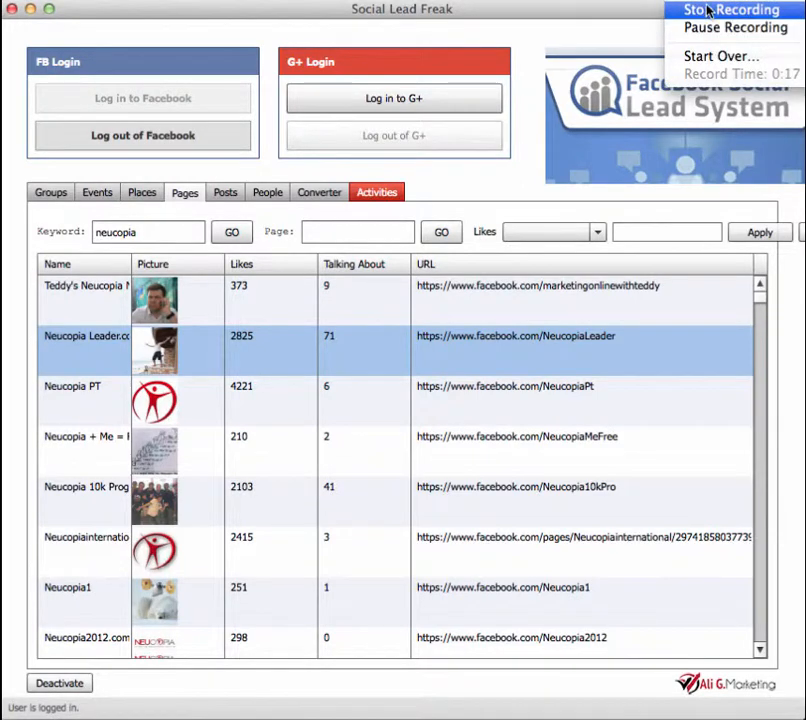
left_click(707, 12)
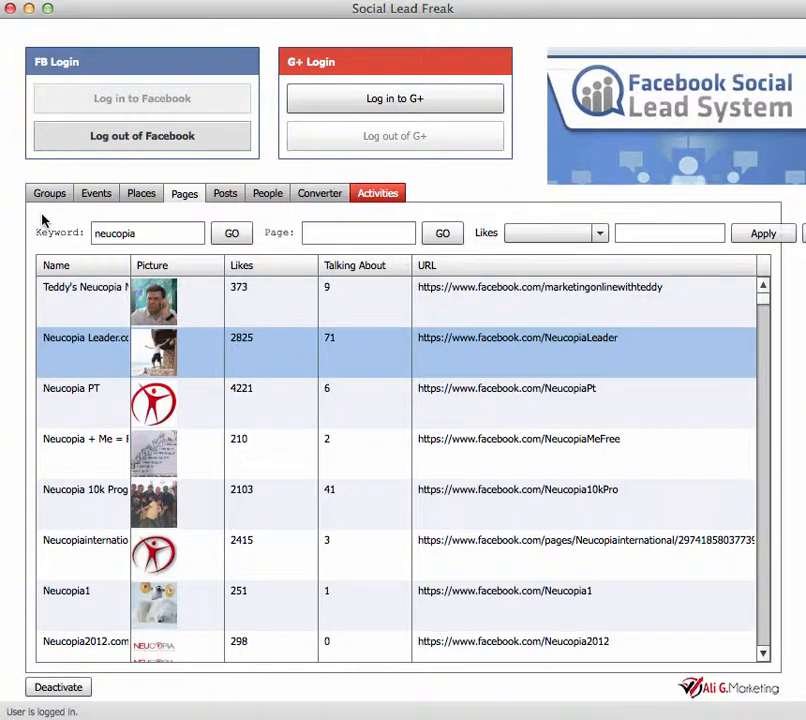
Step: Switch to the Google Chrome window showing Facebook, move it up over the Social Lead Freak window, and close the Pretty Link page
key("ctrl+Up")
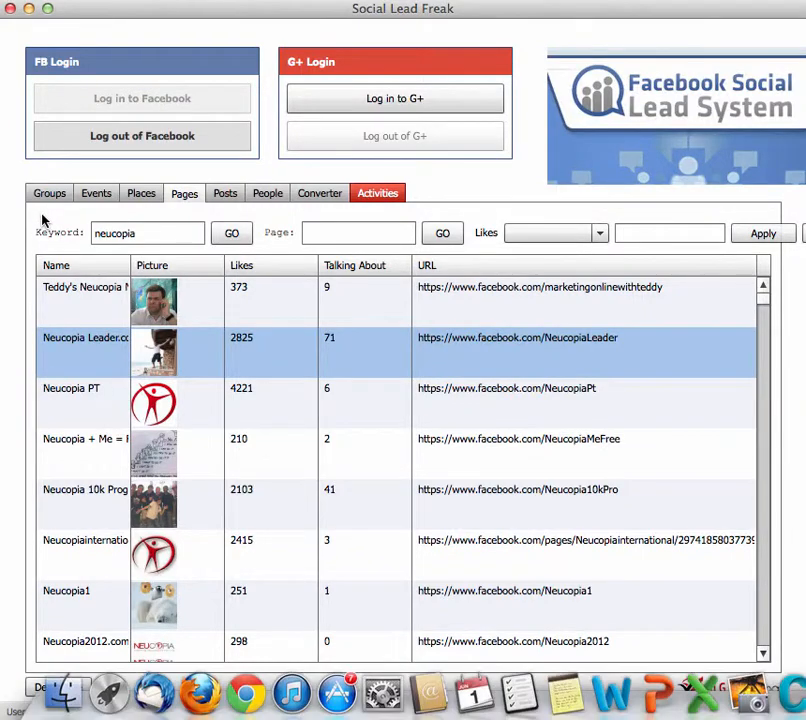
left_click(518, 303)
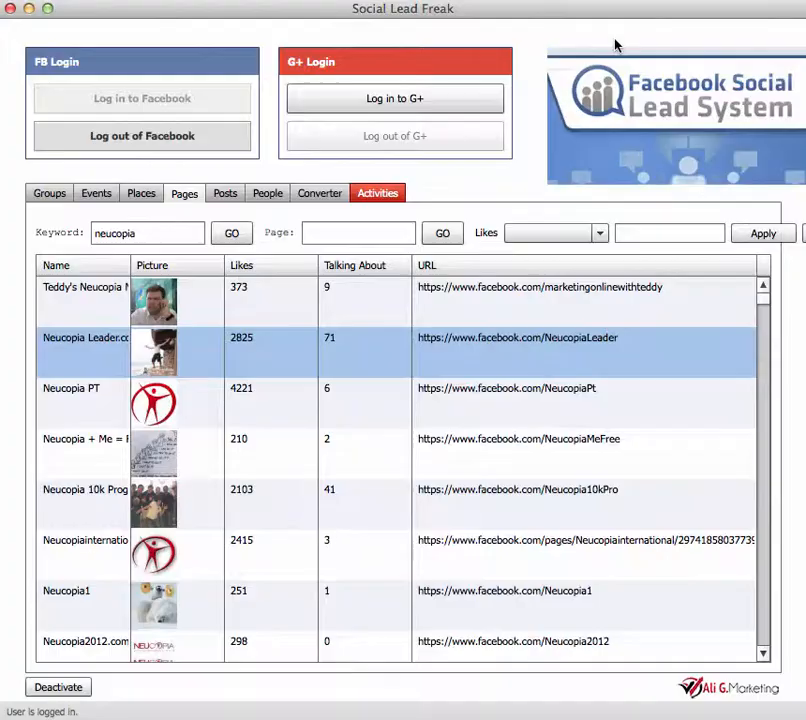
left_click(614, 43)
key("ctrl+Up")
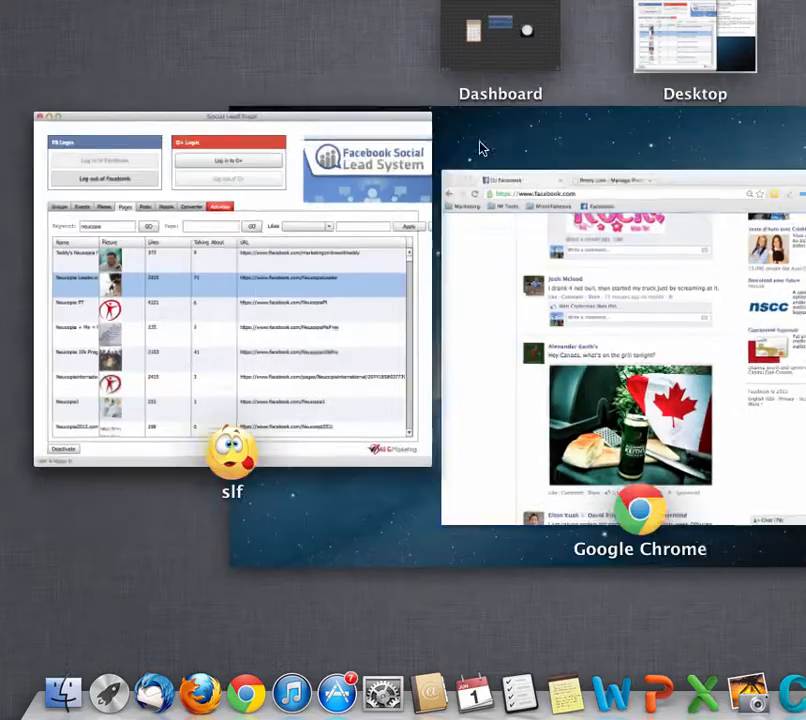
left_click(502, 313)
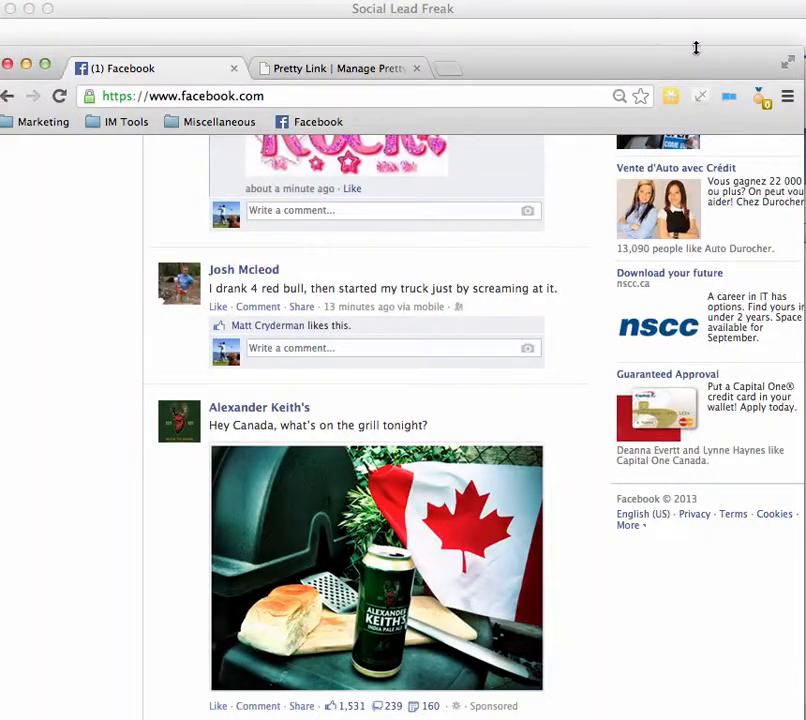
left_click_drag(677, 67, 679, 22)
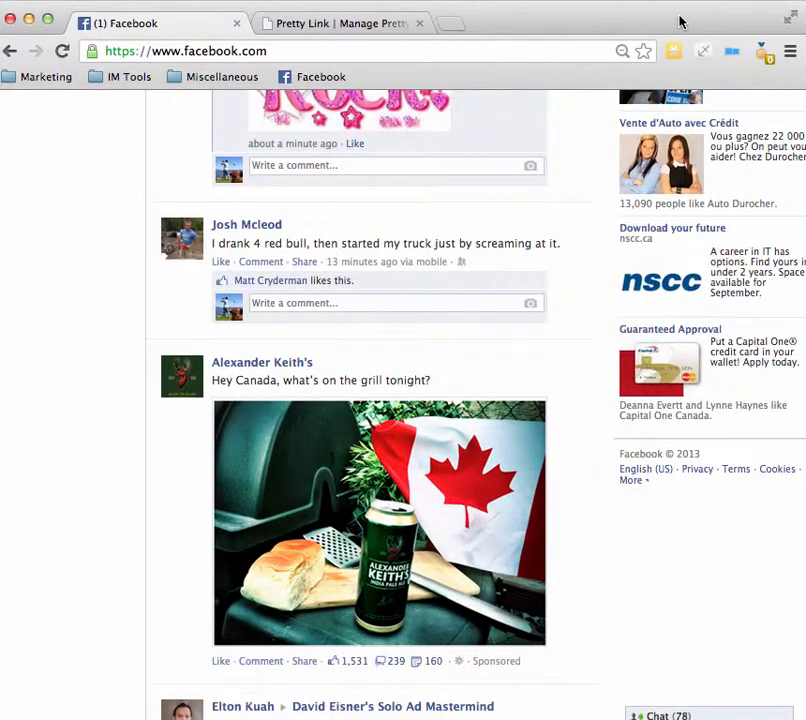
left_click(419, 23)
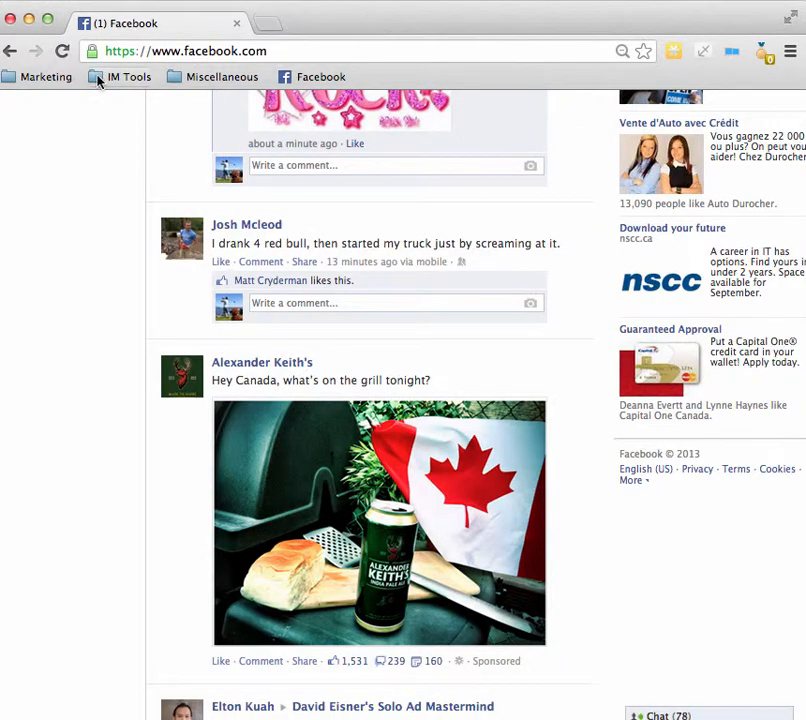
Step: Open the Power Editor from Facebook's Ads Manager and display its list of custom audiences
scroll(101, 169, "up", 6)
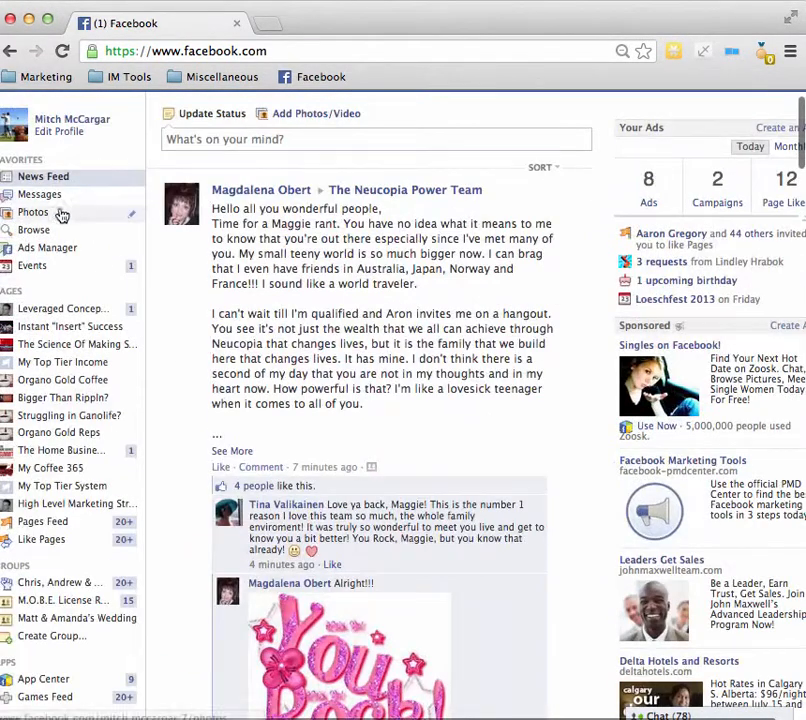
left_click(62, 248)
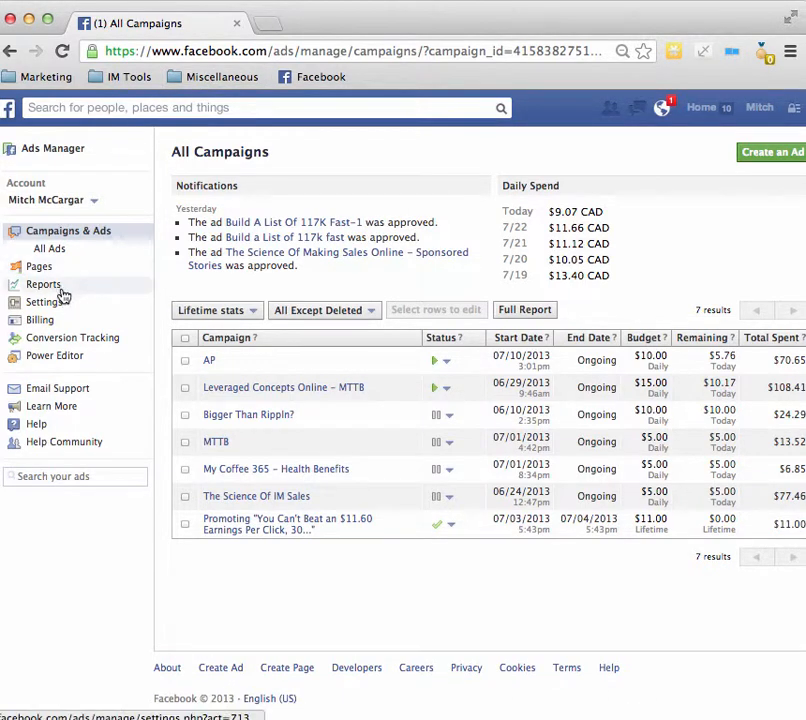
left_click(62, 357)
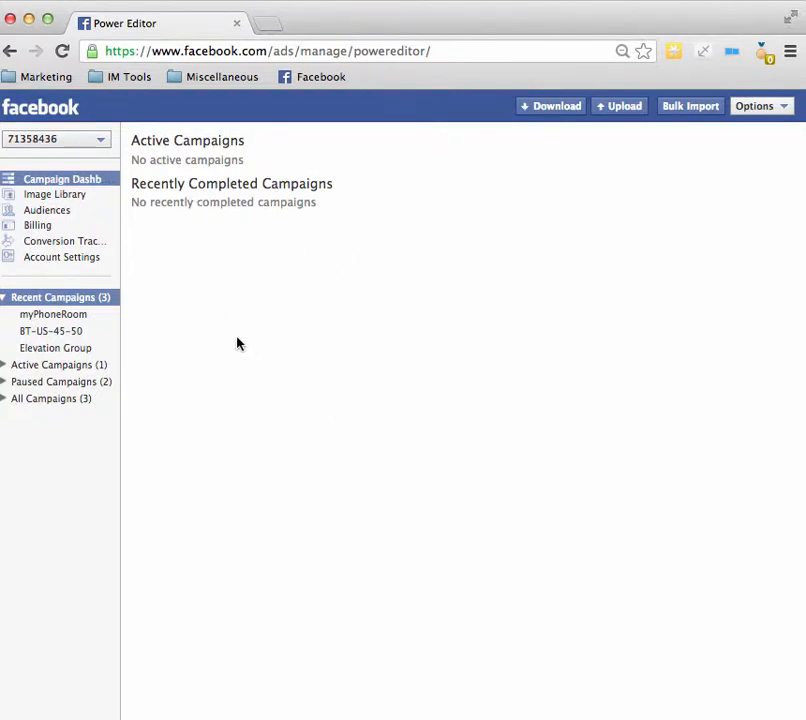
left_click(37, 214)
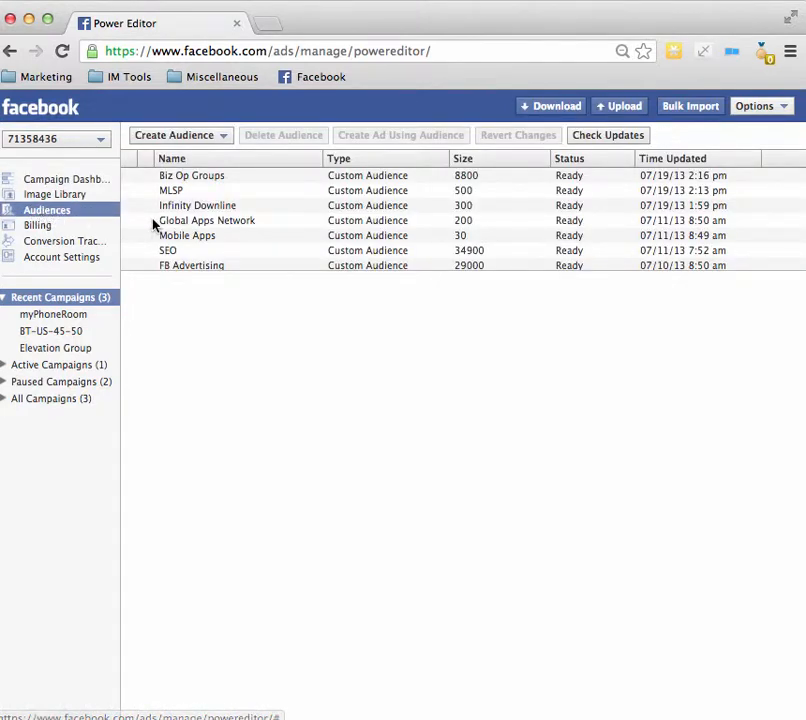
scroll(155, 224, "down", 5)
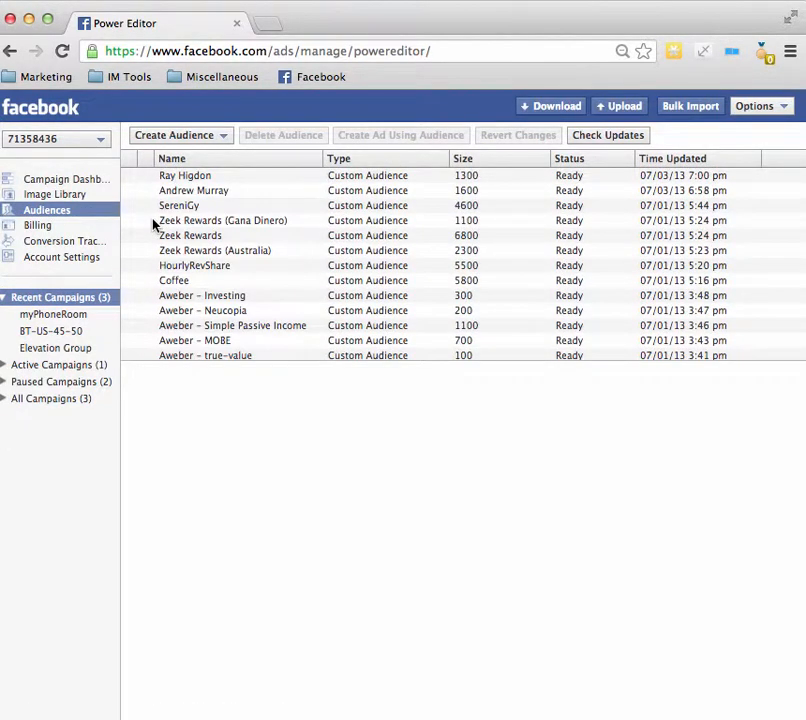
scroll(193, 268, "up", 3)
scroll(193, 268, "down", 5)
scroll(193, 268, "up", 6)
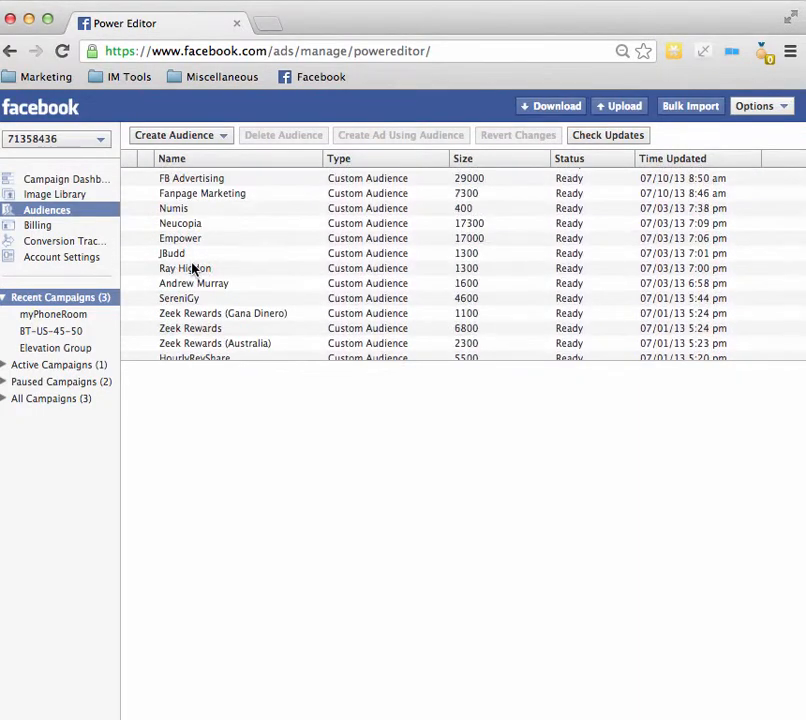
Step: Start a new custom audience named Neucopia and browse to Marketing's FB Custom Audience folder for its file
left_click(197, 139)
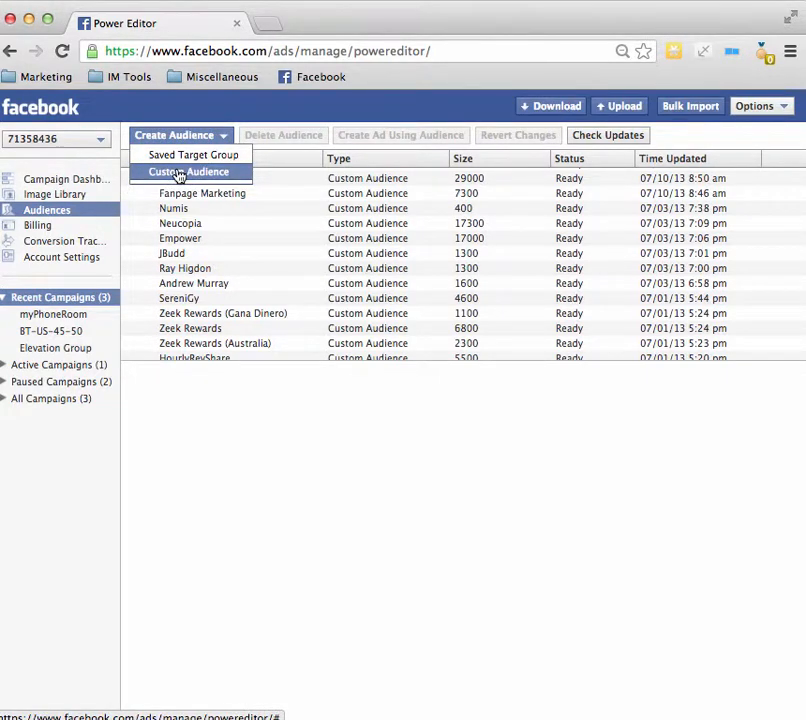
left_click(179, 173)
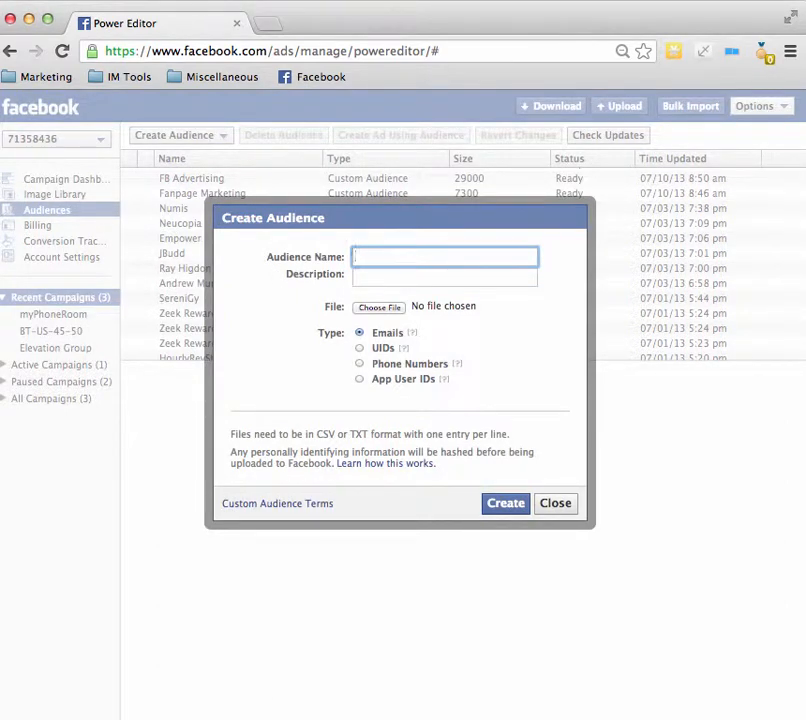
type("Neucopa")
left_click(389, 308)
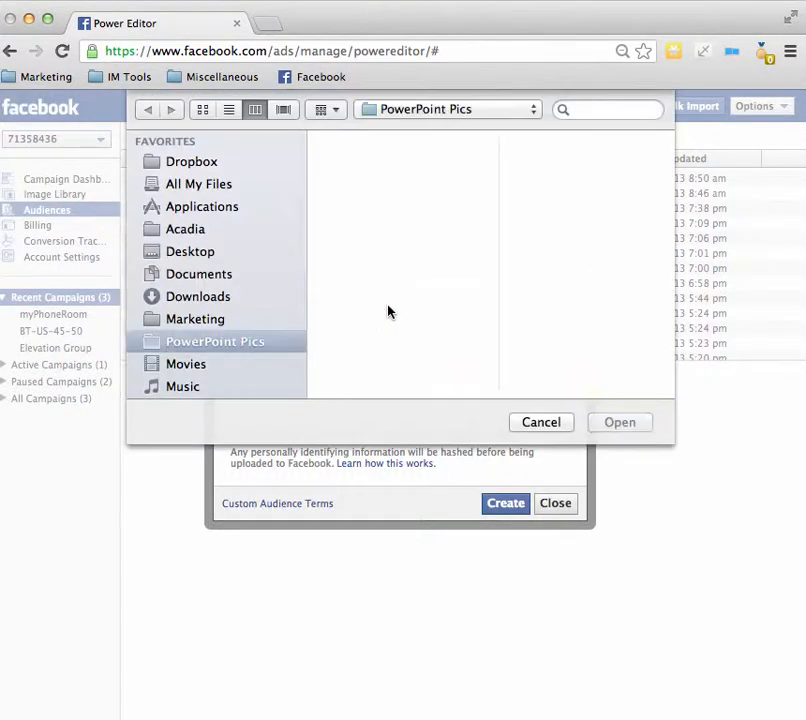
left_click(205, 322)
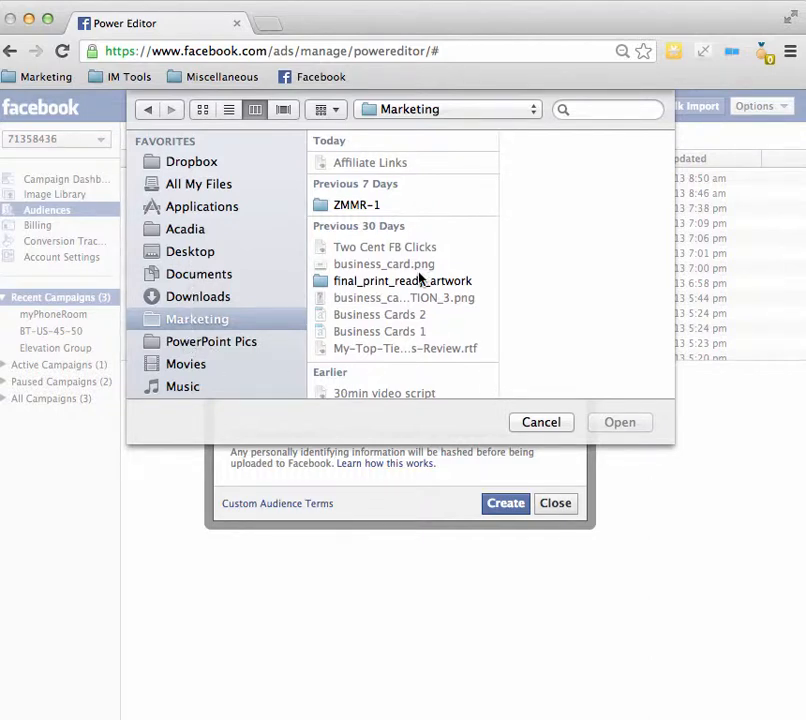
scroll(420, 280, "down", 5)
left_click(386, 220)
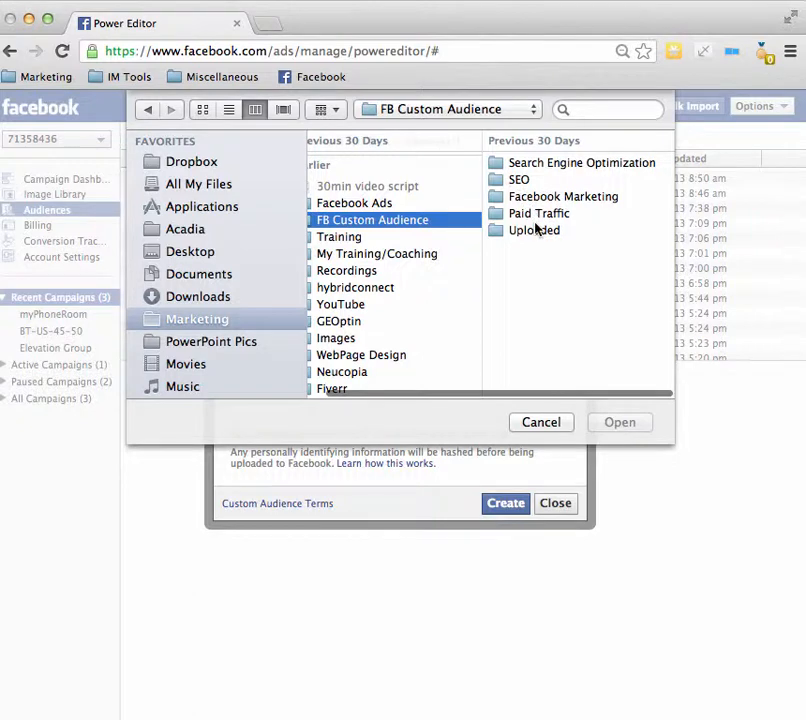
Step: Look through the FB Custom Audience subfolders, including SEO, Facebook Marketing and Paid Traffic, and settle on Search Engine Optimization
left_click(548, 165)
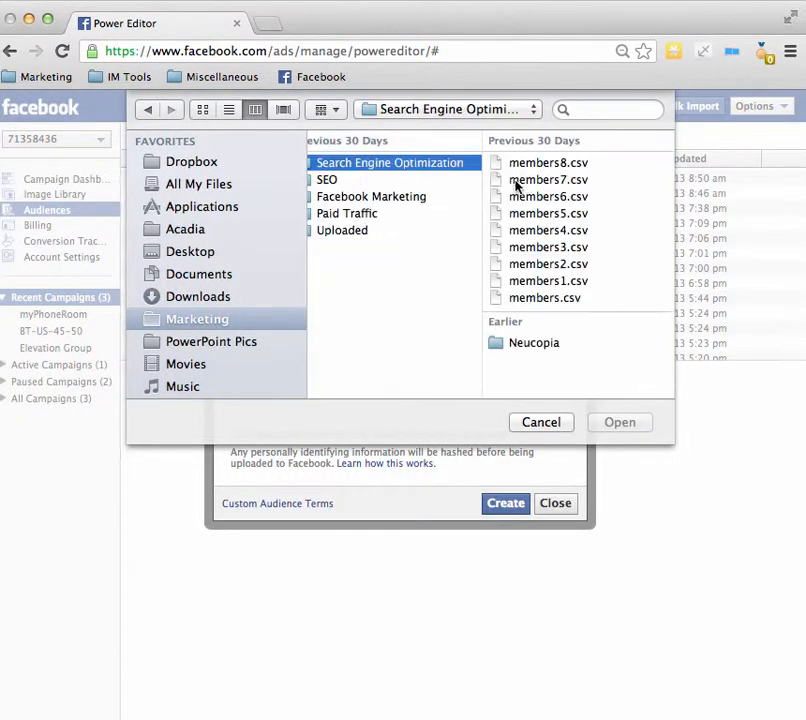
left_click(397, 183)
left_click(380, 200)
left_click(362, 216)
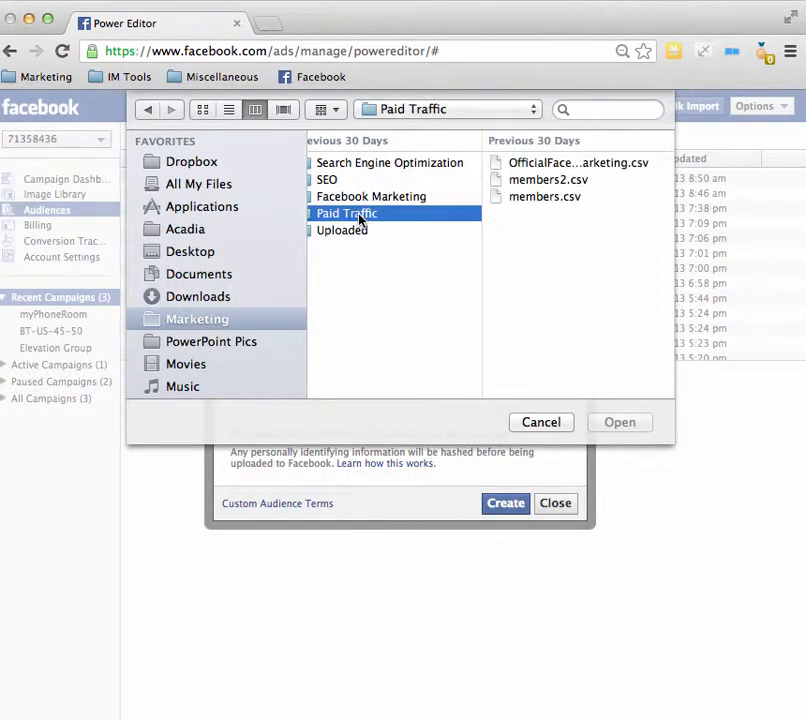
left_click(356, 231)
left_click(370, 214)
left_click(380, 201)
left_click(353, 183)
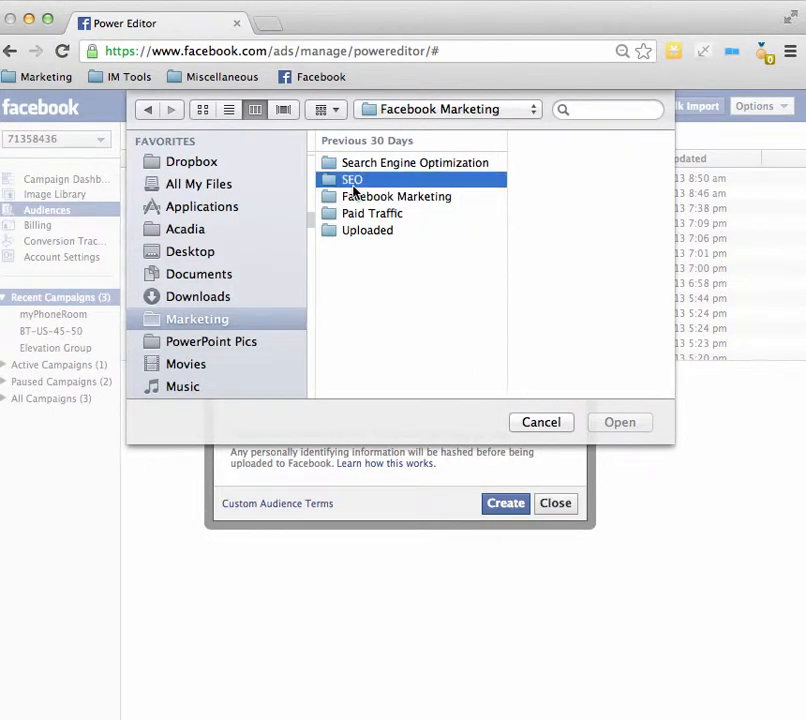
left_click(394, 165)
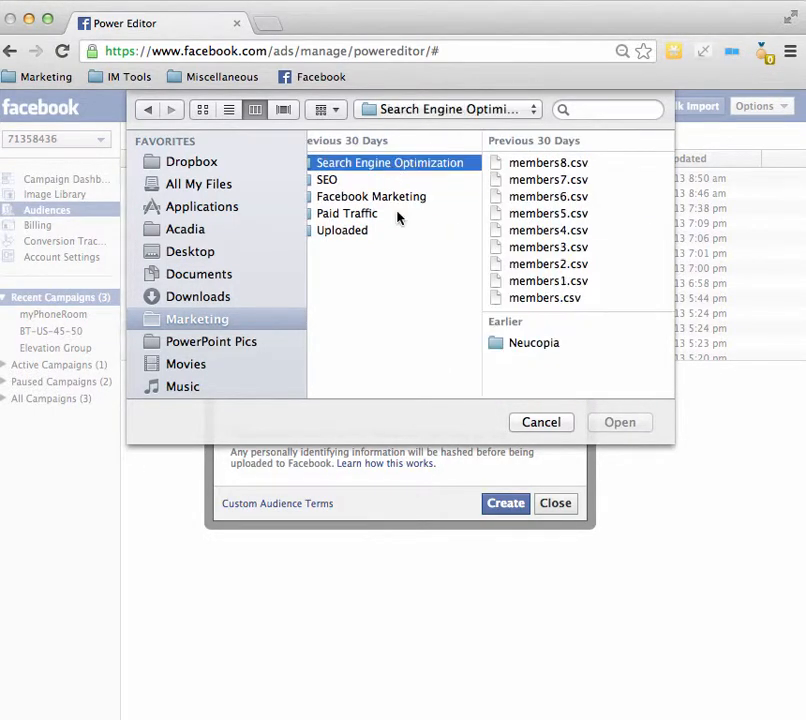
Step: Attach attendees.csv from the Neucopia folder with type UIDs, and close the dialog without creating the audience
left_click(525, 344)
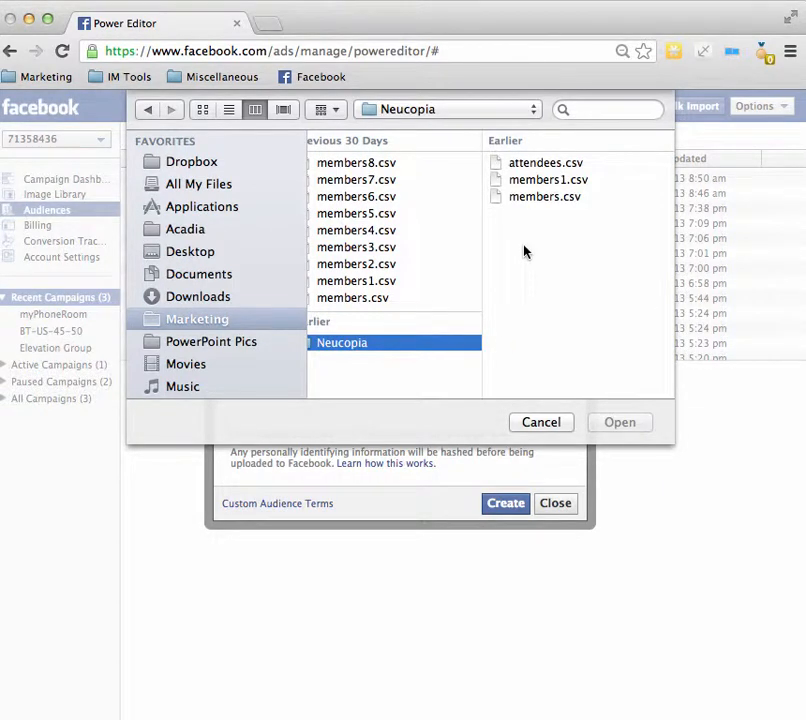
left_click(531, 160)
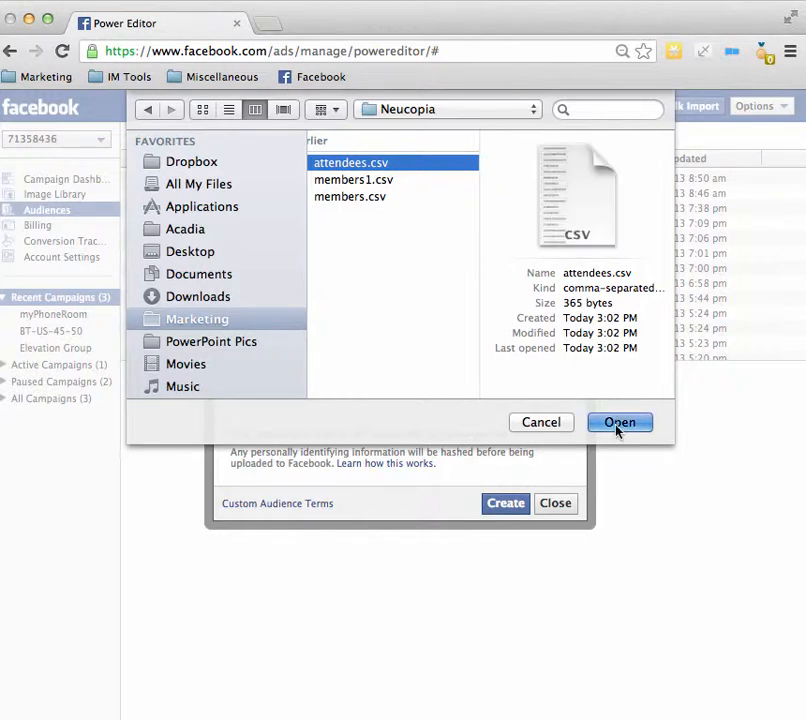
left_click(619, 423)
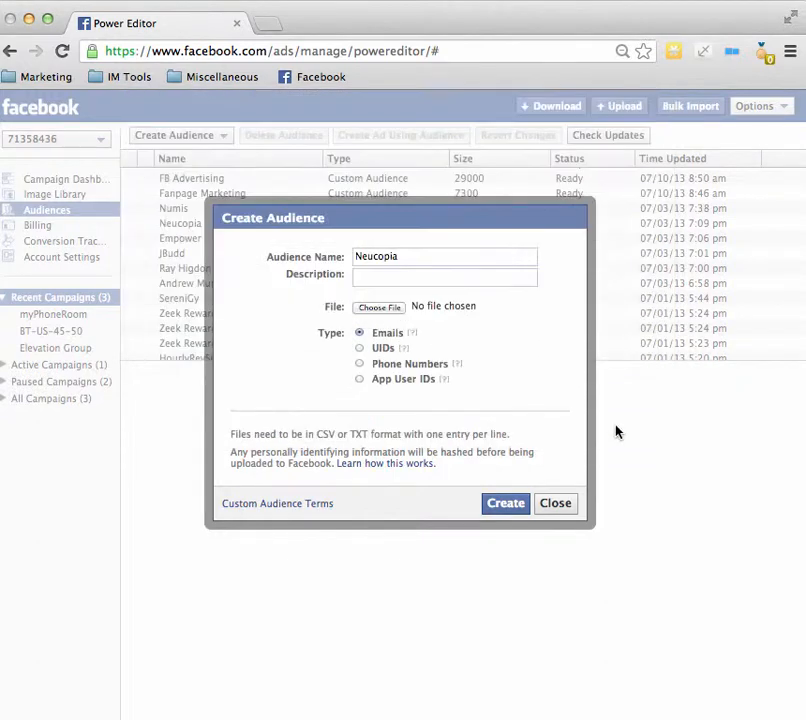
left_click(359, 348)
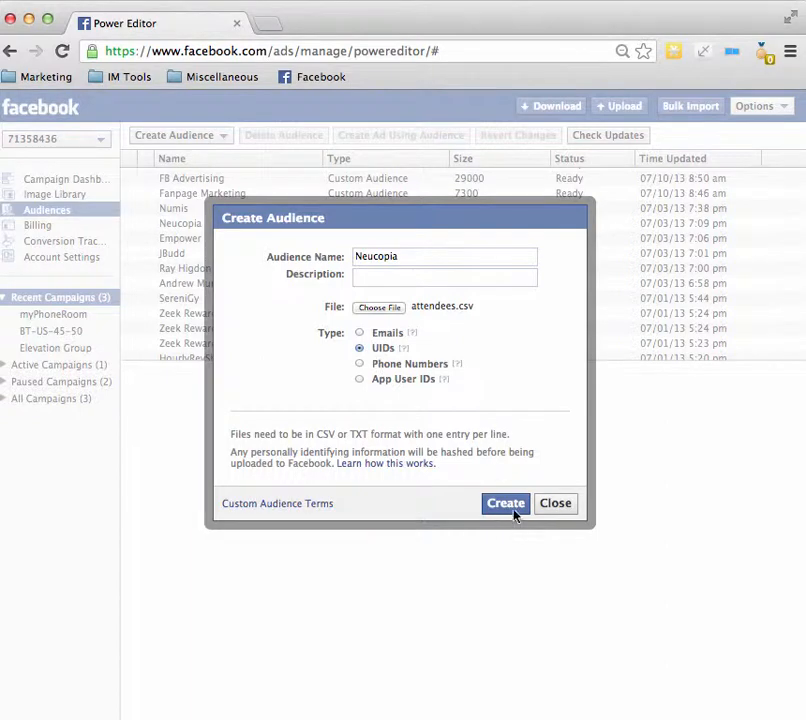
left_click(557, 505)
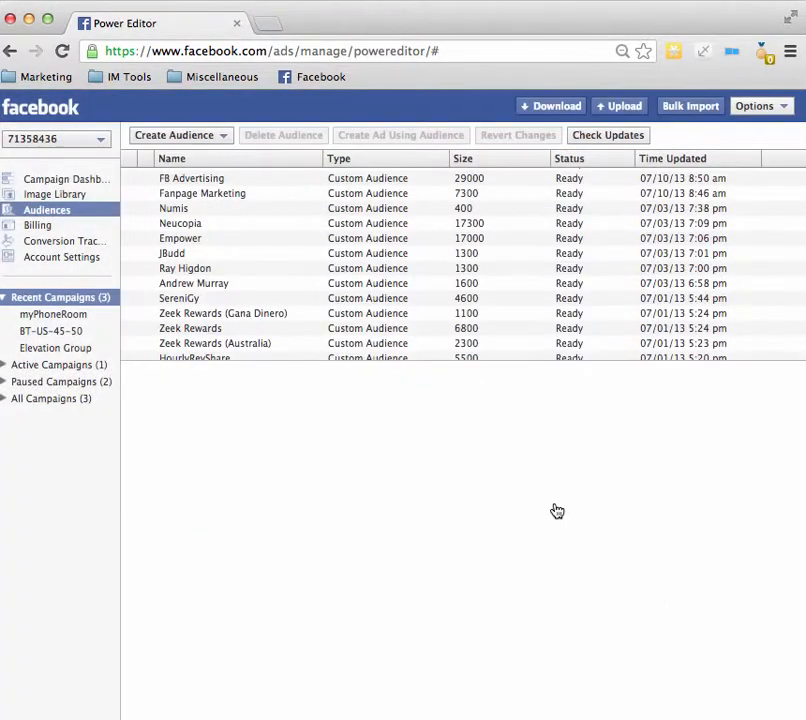
Step: Add users to the existing Neucopia audience by uploading members.csv from the Neucopia folder with type UIDs
left_click(185, 229)
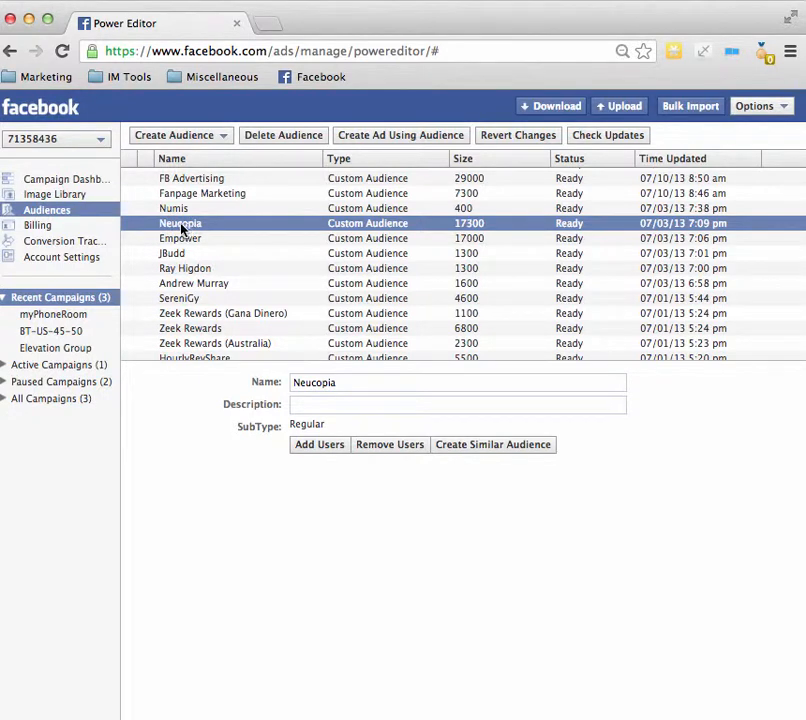
left_click(319, 446)
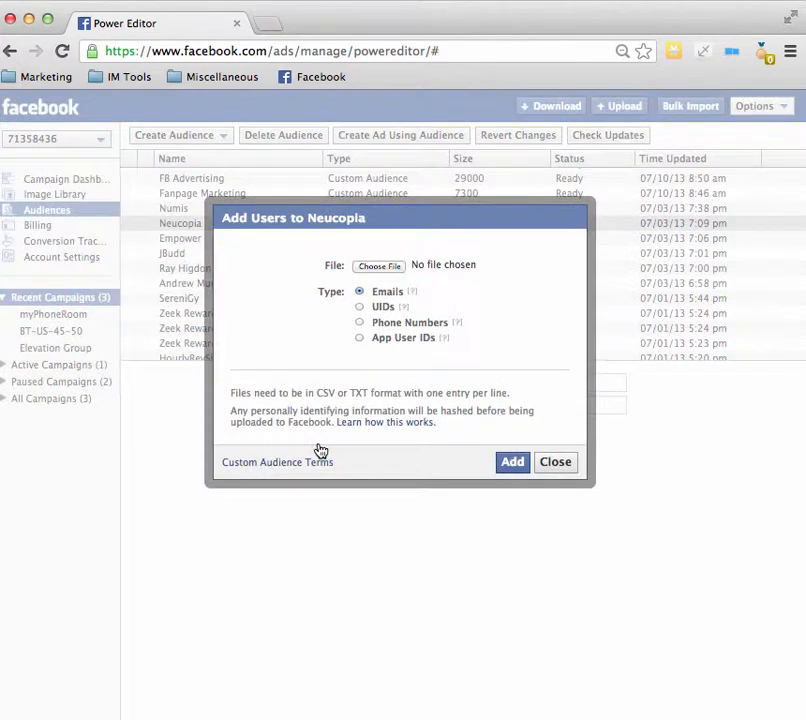
left_click(359, 309)
left_click(377, 268)
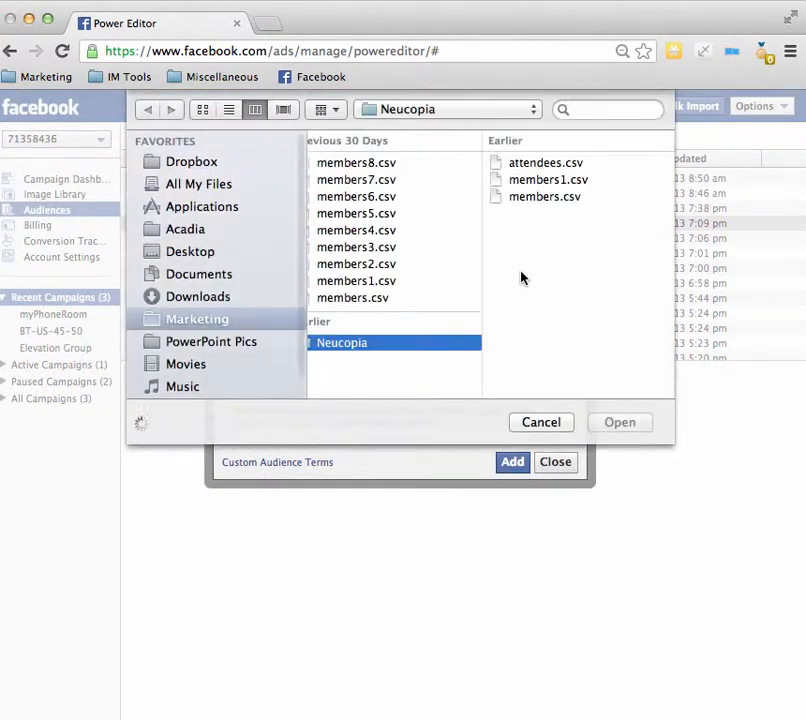
left_click(524, 198)
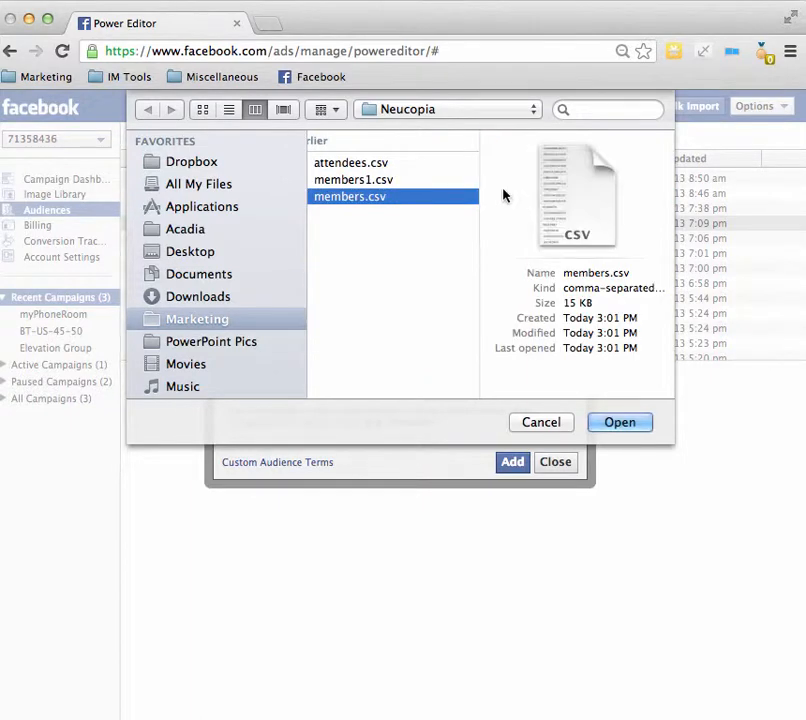
left_click(619, 424)
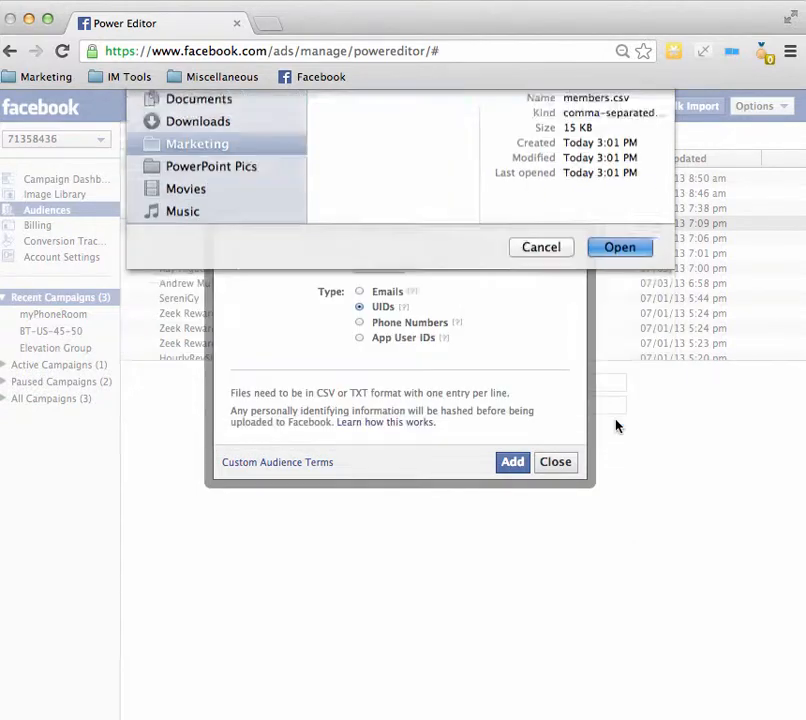
left_click(512, 461)
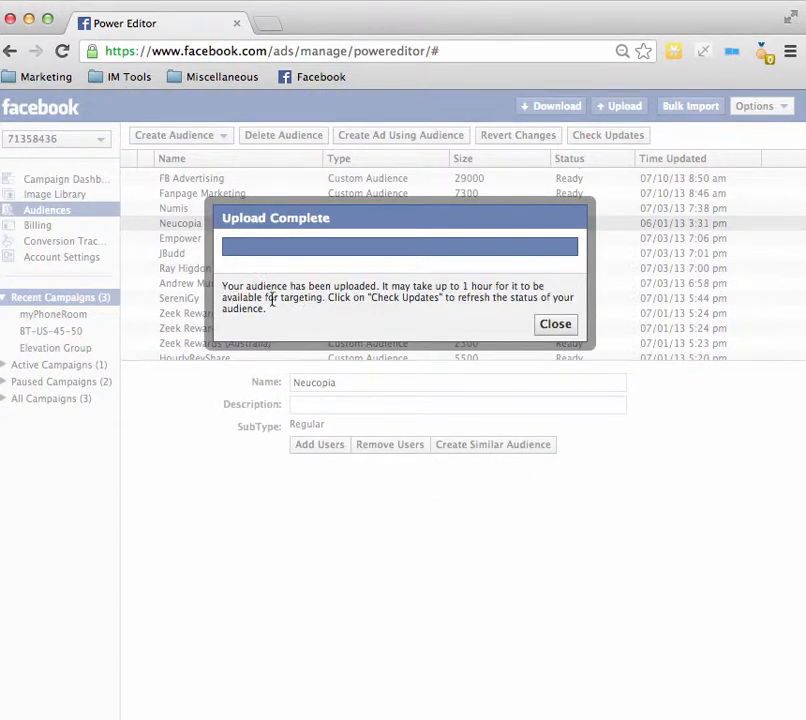
left_click(553, 323)
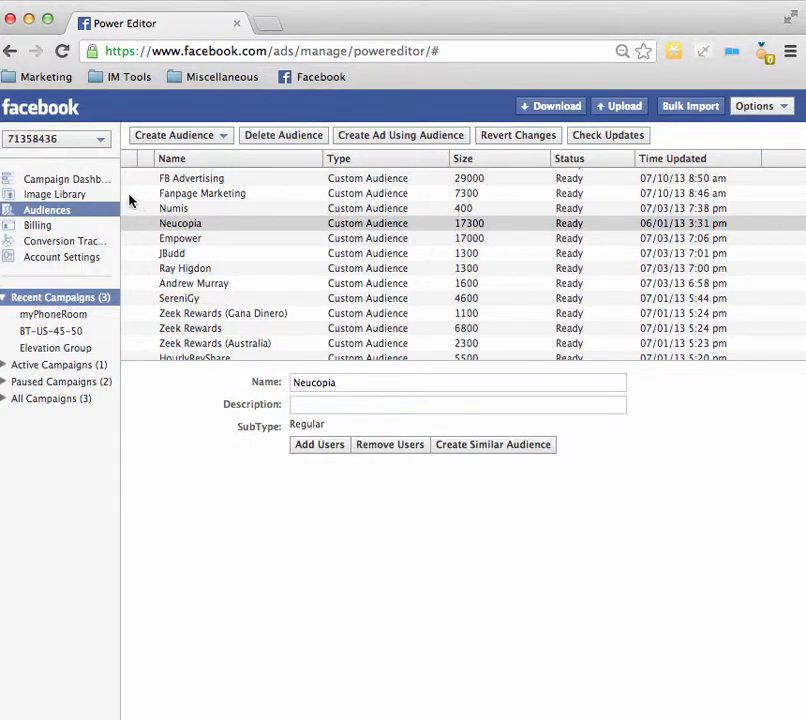
Step: Leave the Power Editor and return to the Facebook home page
left_click(42, 114)
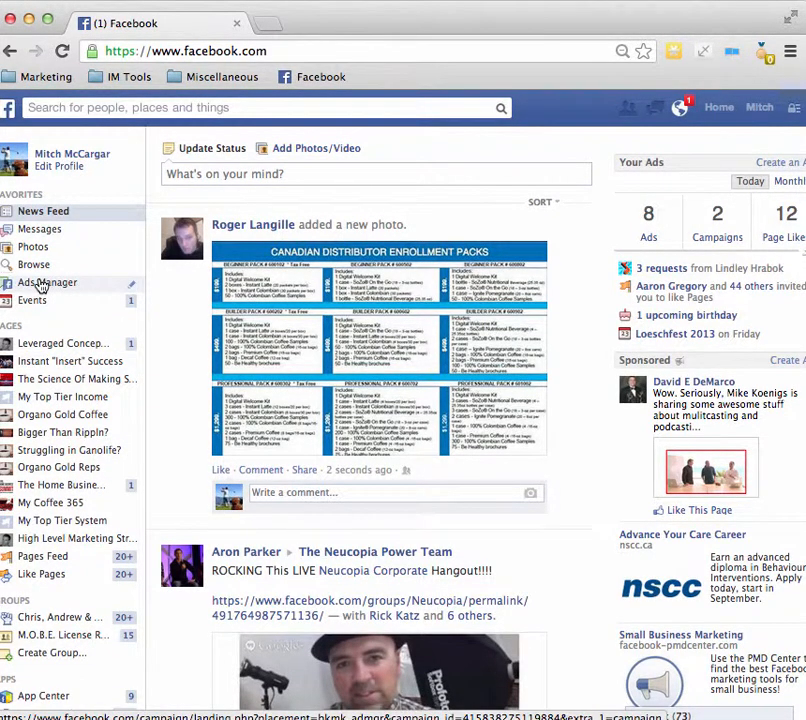
Step: Open the High Level Marketing Strategies page and look over its admin panel, header and timeline
left_click(50, 541)
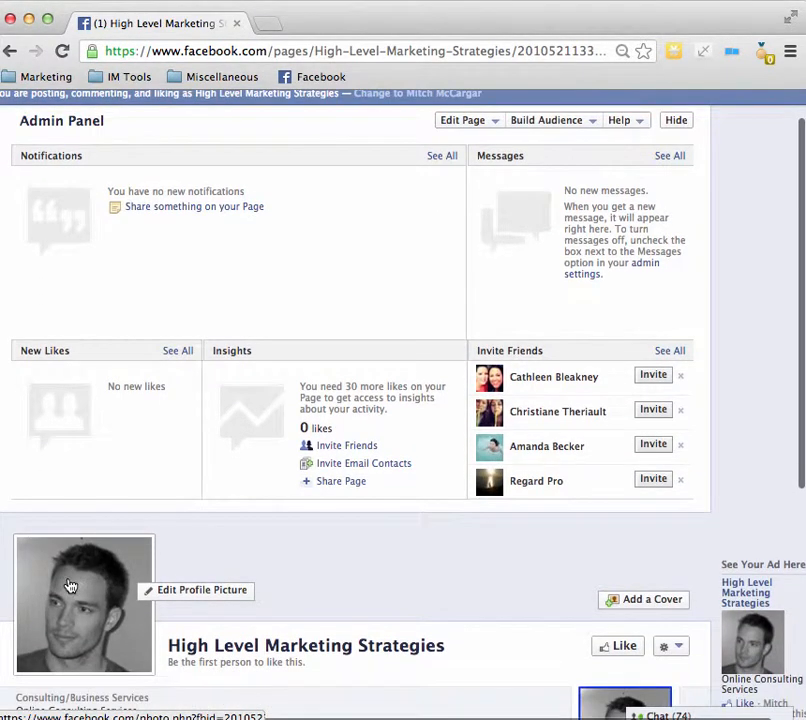
scroll(70, 586, "down", 5)
scroll(236, 540, "down", 3)
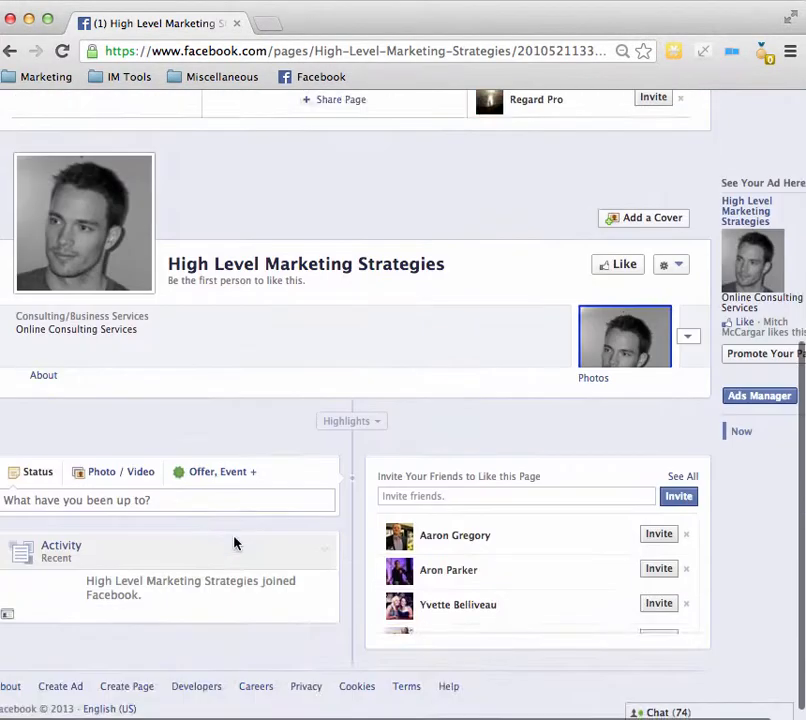
scroll(234, 543, "up", 3)
scroll(234, 543, "down", 2)
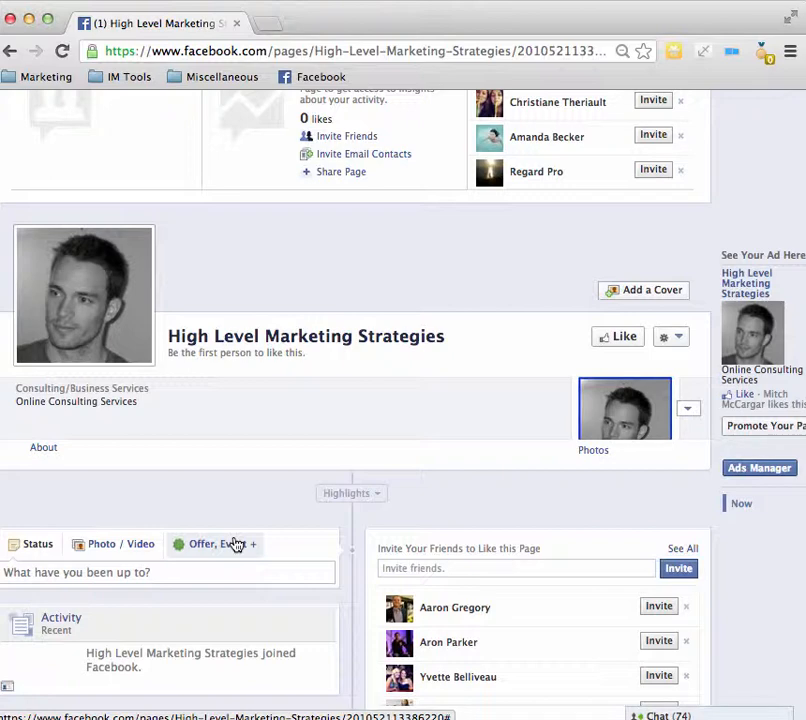
scroll(235, 543, "down", 1)
scroll(235, 543, "up", 2)
scroll(234, 543, "down", 2)
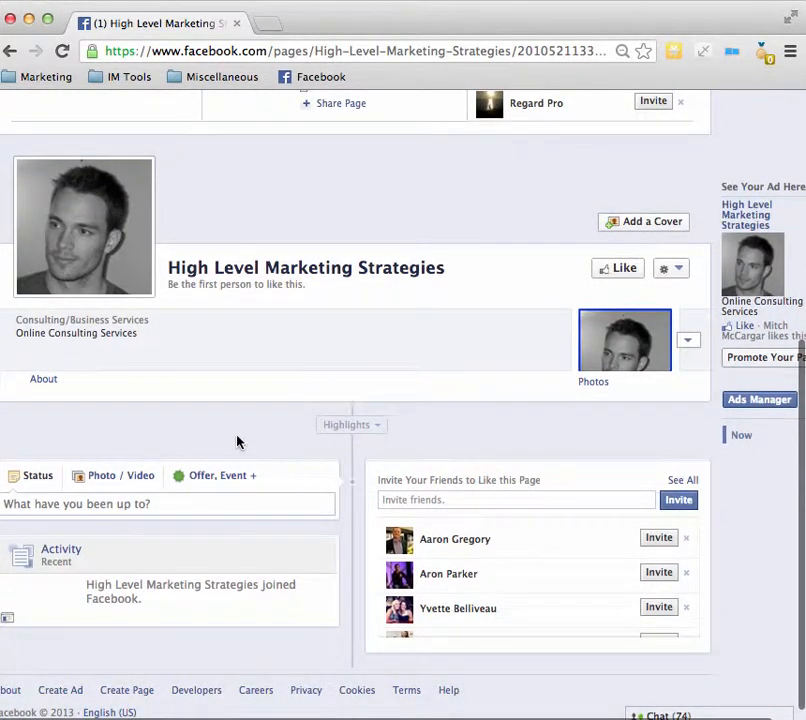
scroll(331, 326, "up", 7)
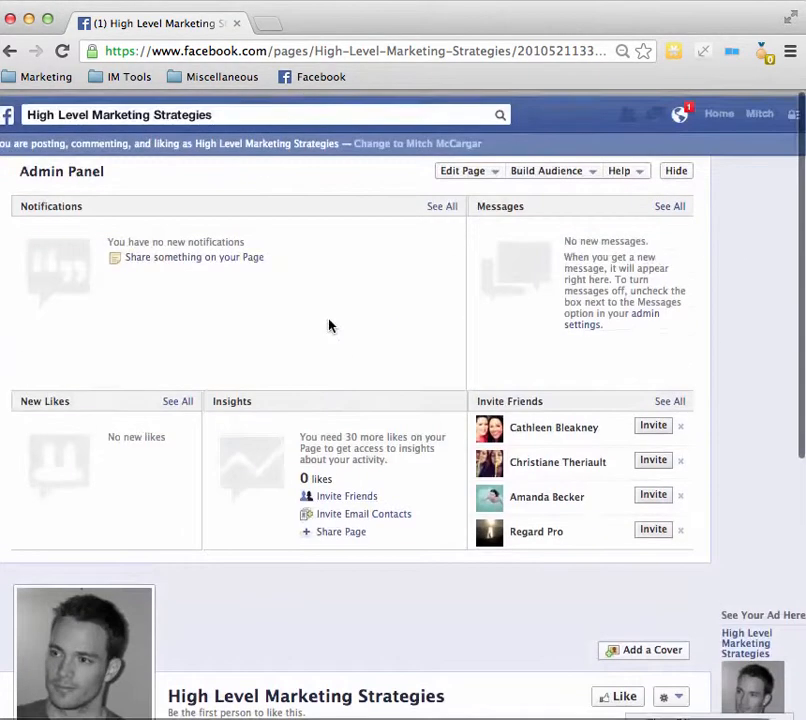
Step: Expand the app section below the High Level Marketing Strategies page header and examine its empty tab slots
left_click(263, 104)
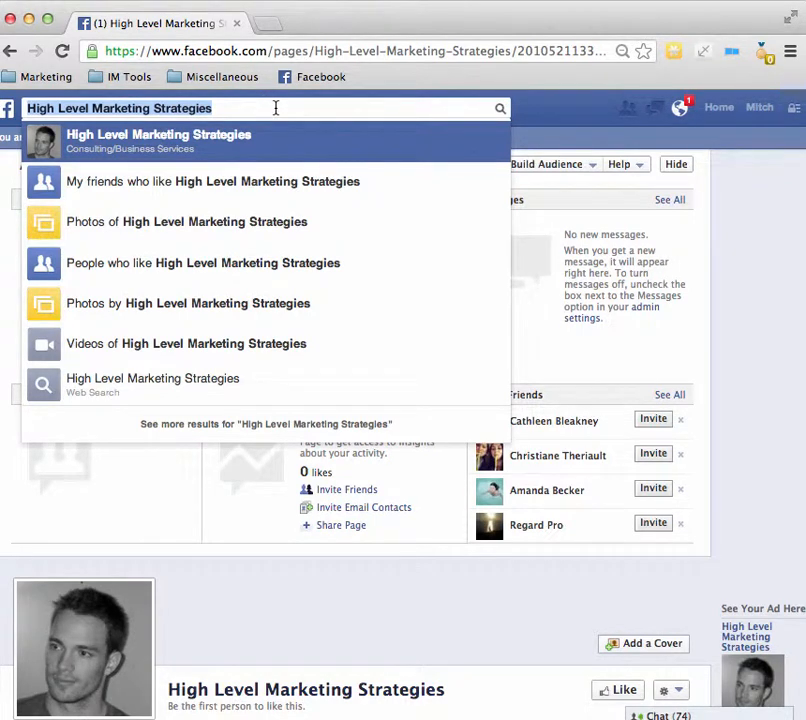
scroll(400, 590, "down", 3)
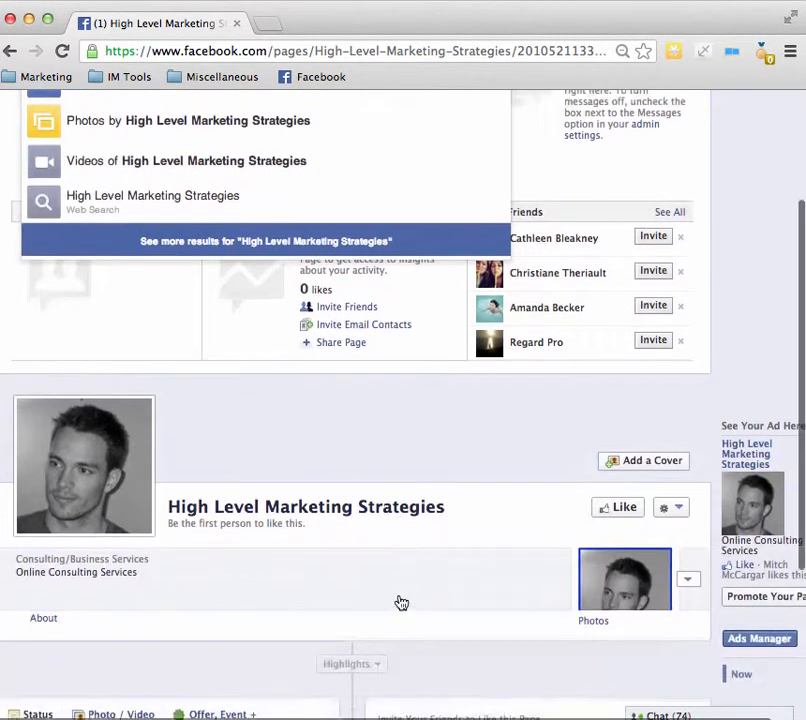
scroll(409, 598, "down", 2)
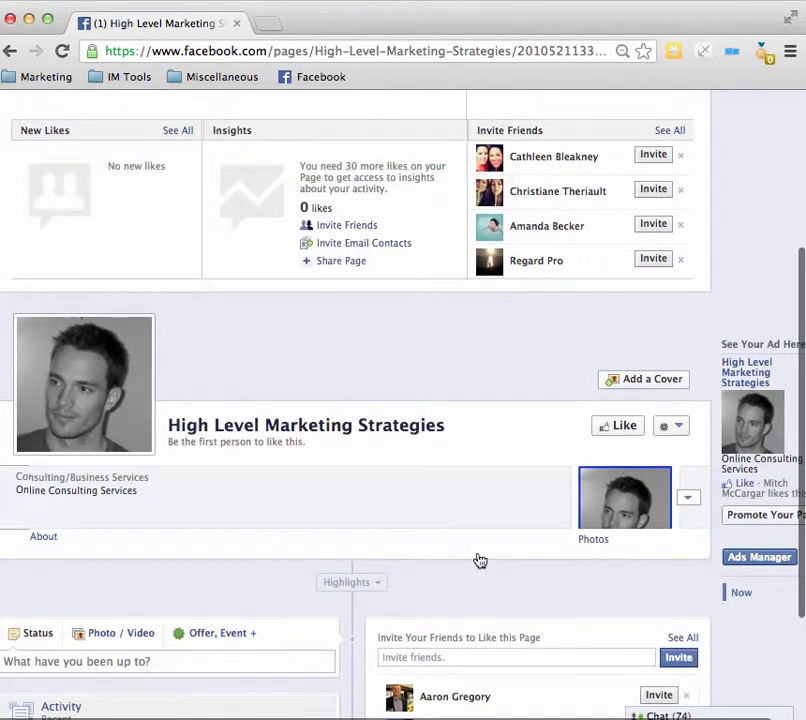
left_click(688, 505)
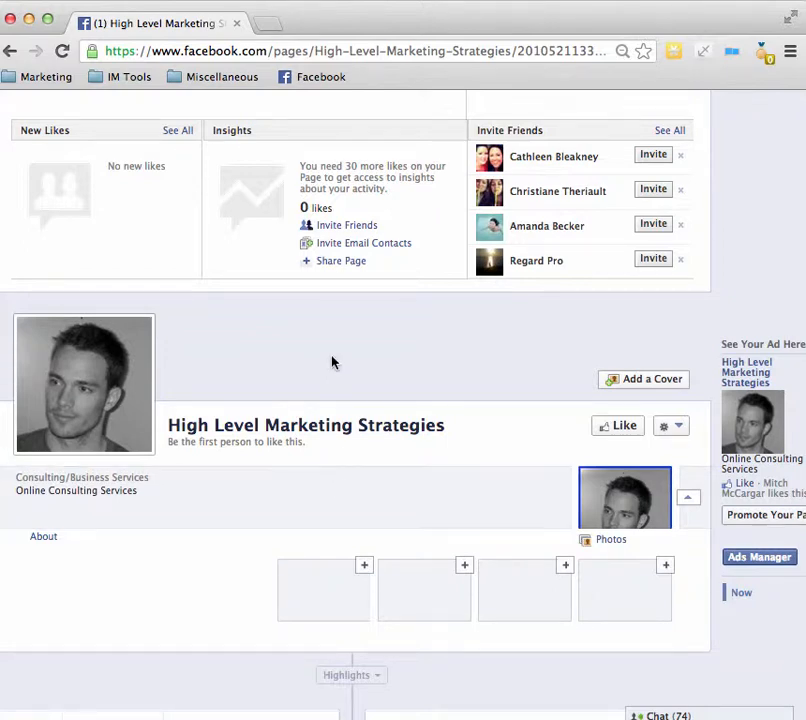
scroll(333, 361, "up", 5)
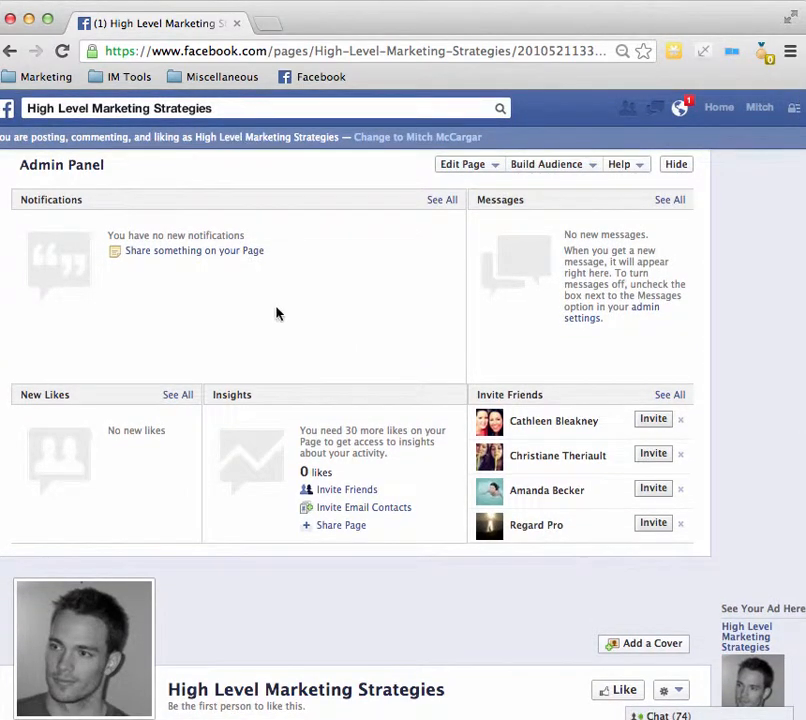
scroll(290, 536, "down", 5)
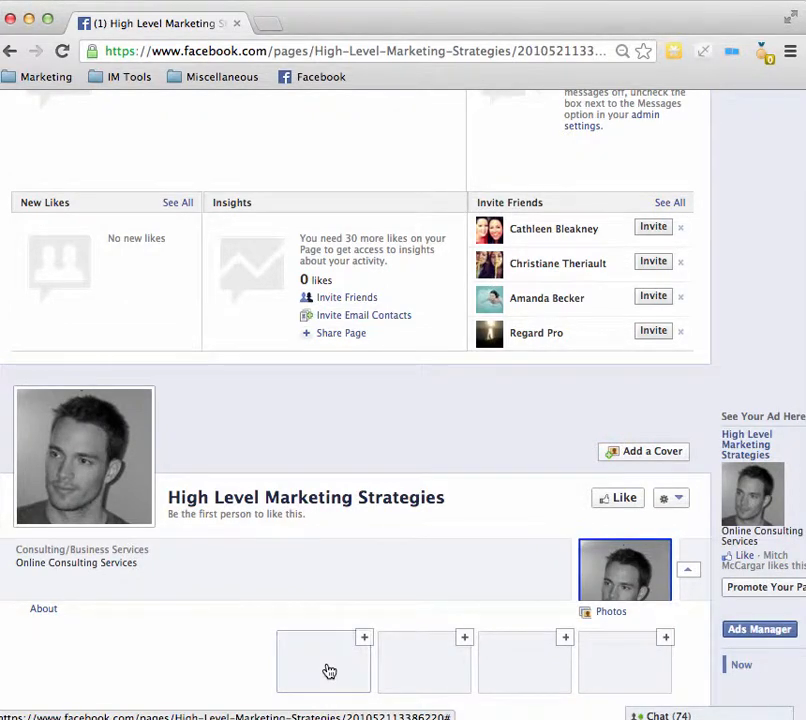
scroll(329, 671, "down", 2)
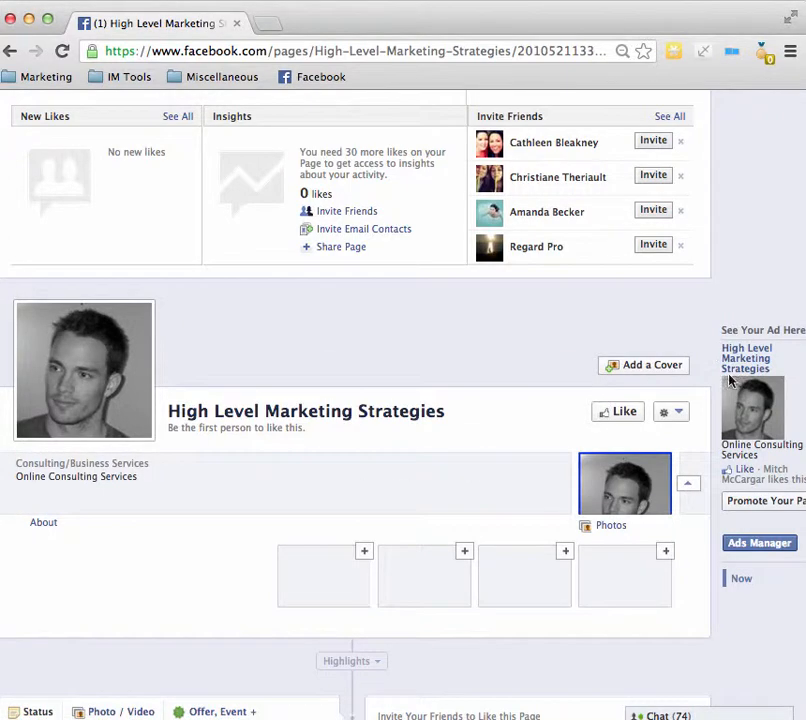
scroll(369, 437, "up", 5)
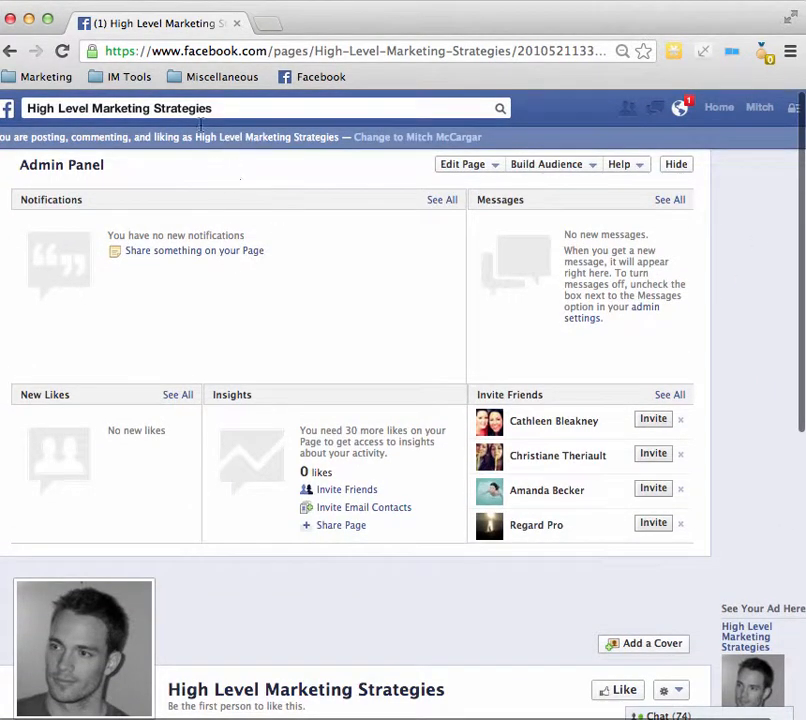
Step: Search Facebook for "stat" and open the Static Iframe Tab app with 10,000,000+ monthly users
left_click(228, 107)
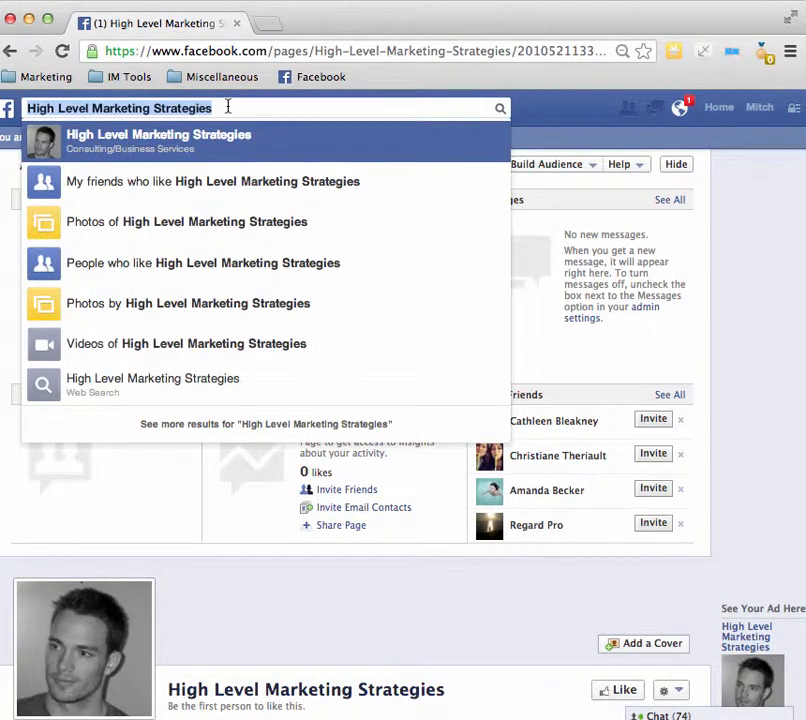
type("stat")
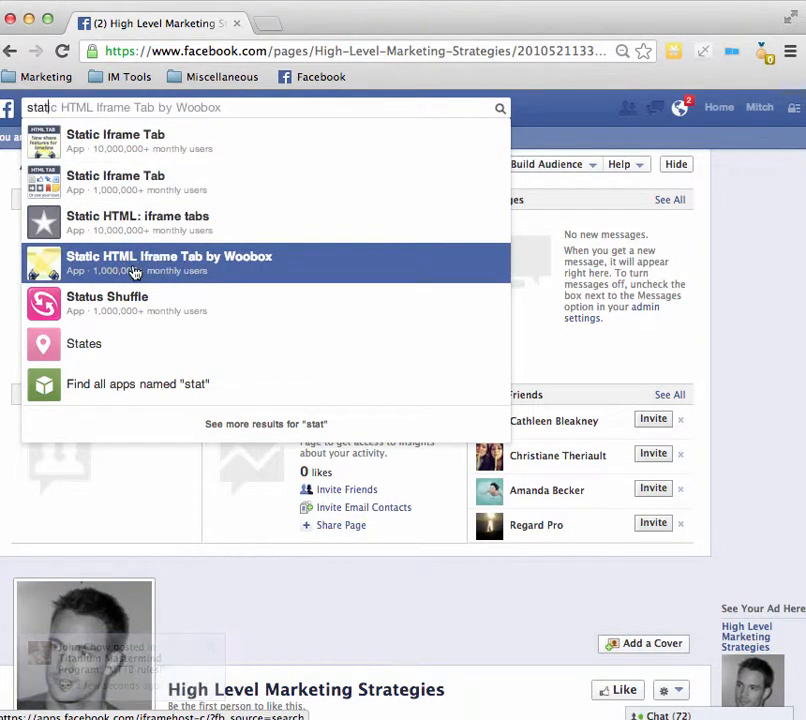
left_click(112, 146)
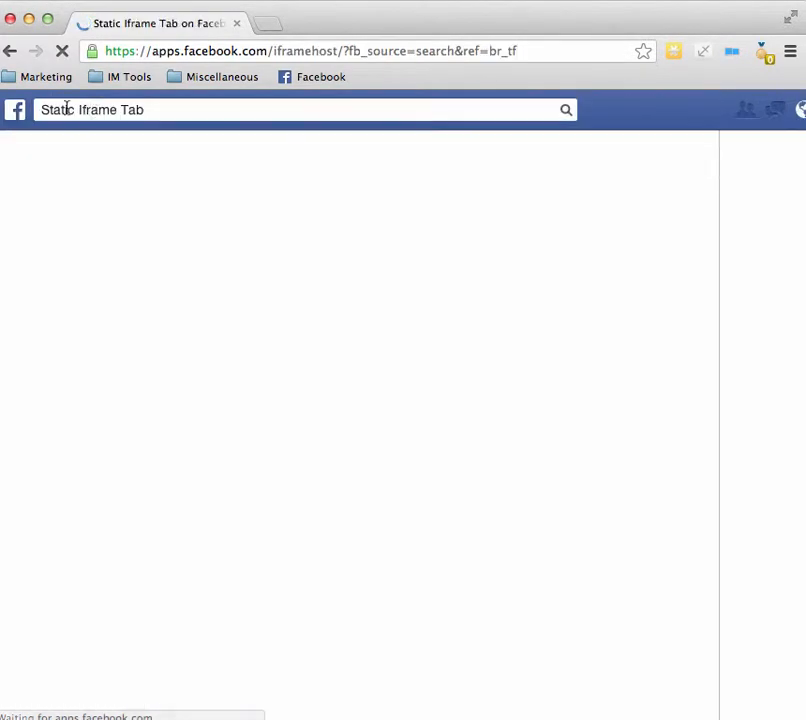
scroll(221, 222, "down", 3)
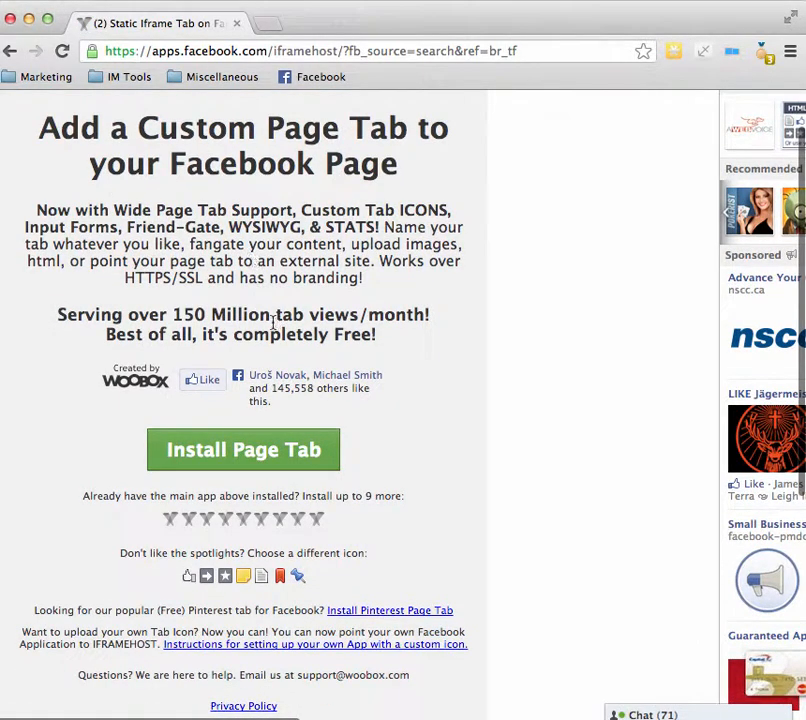
Step: Install the Static Iframe page tab on the High Level Marketing Strategies page
left_click(214, 459)
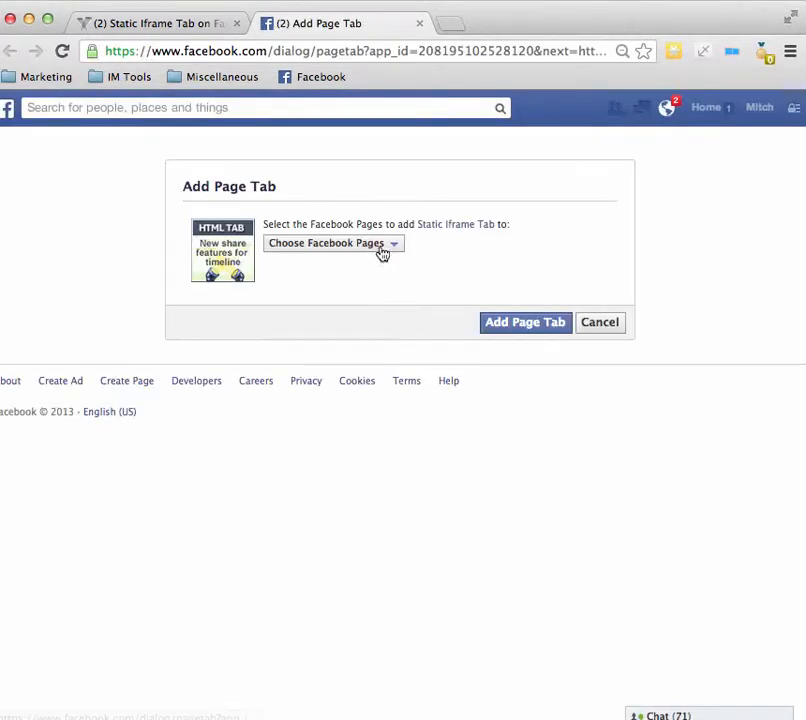
left_click(388, 246)
left_click(360, 264)
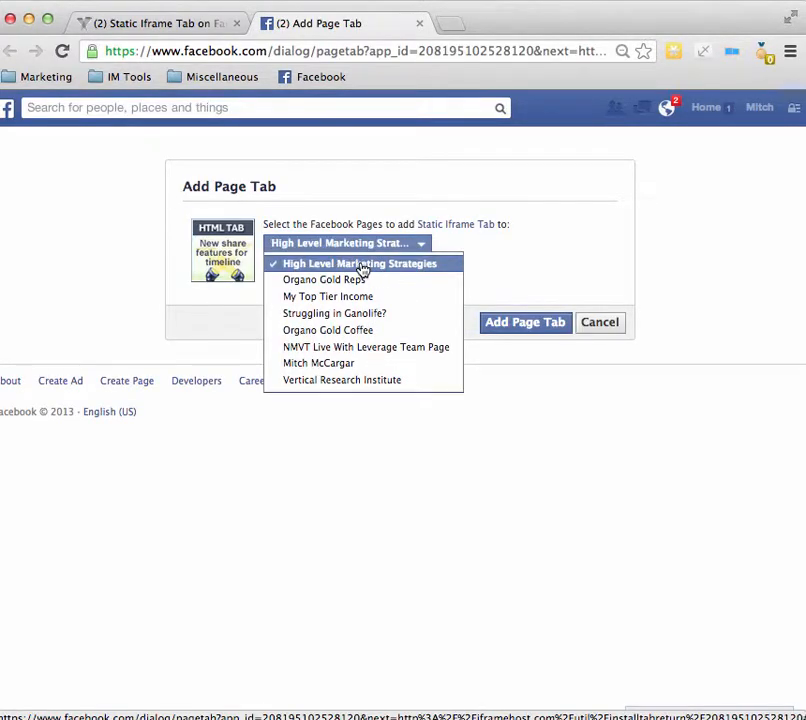
left_click(535, 324)
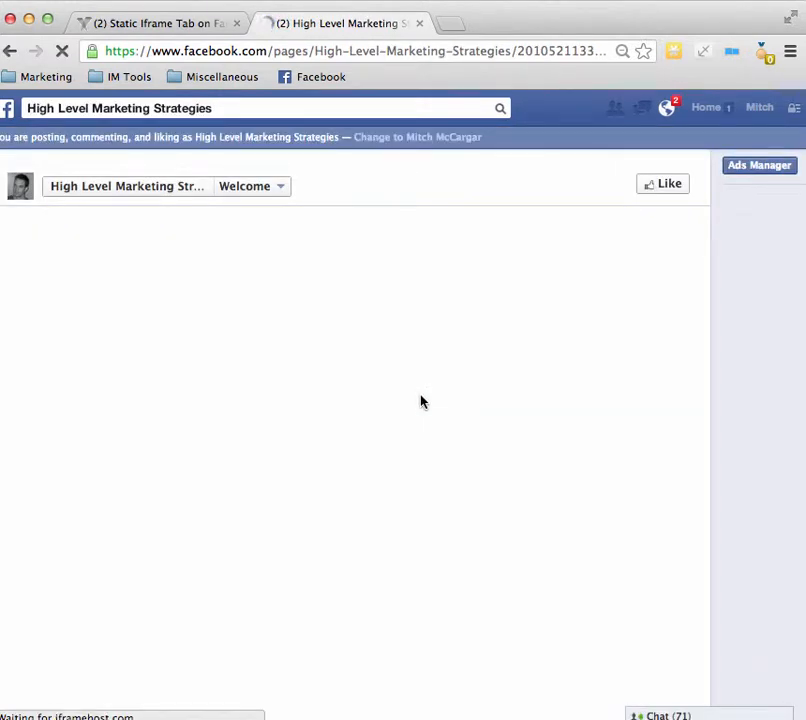
scroll(448, 410, "down", 1)
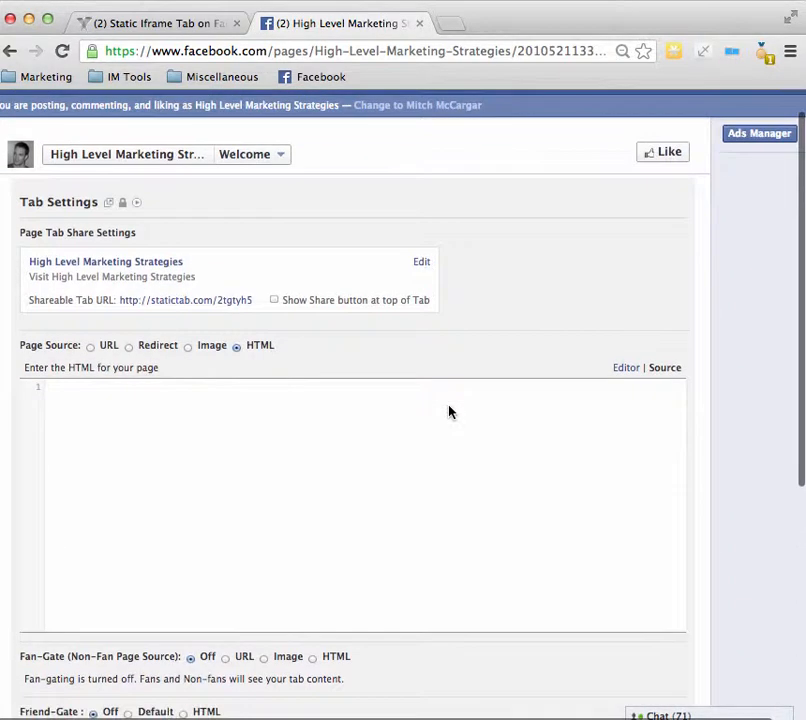
scroll(427, 407, "down", 1)
scroll(427, 407, "up", 2)
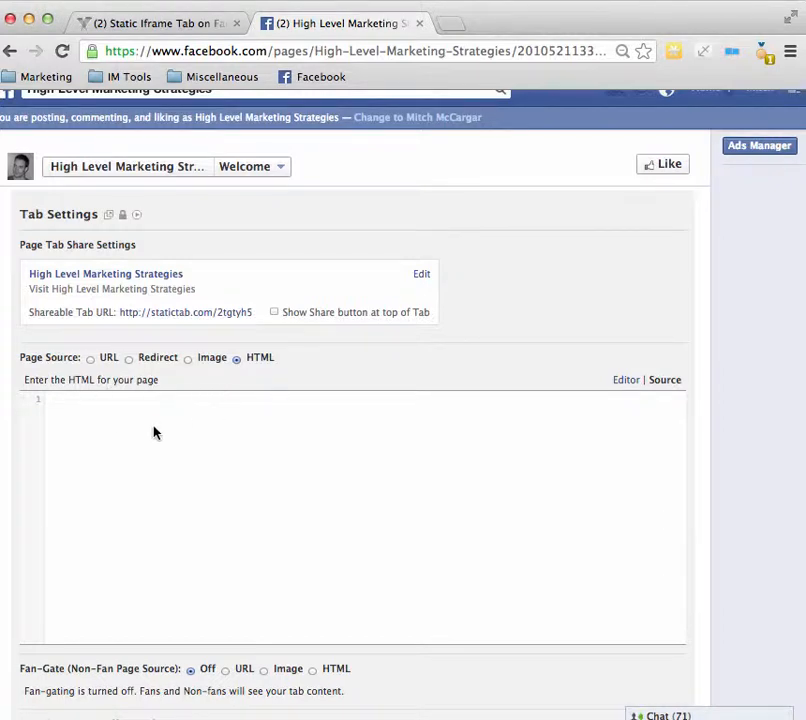
left_click(90, 362)
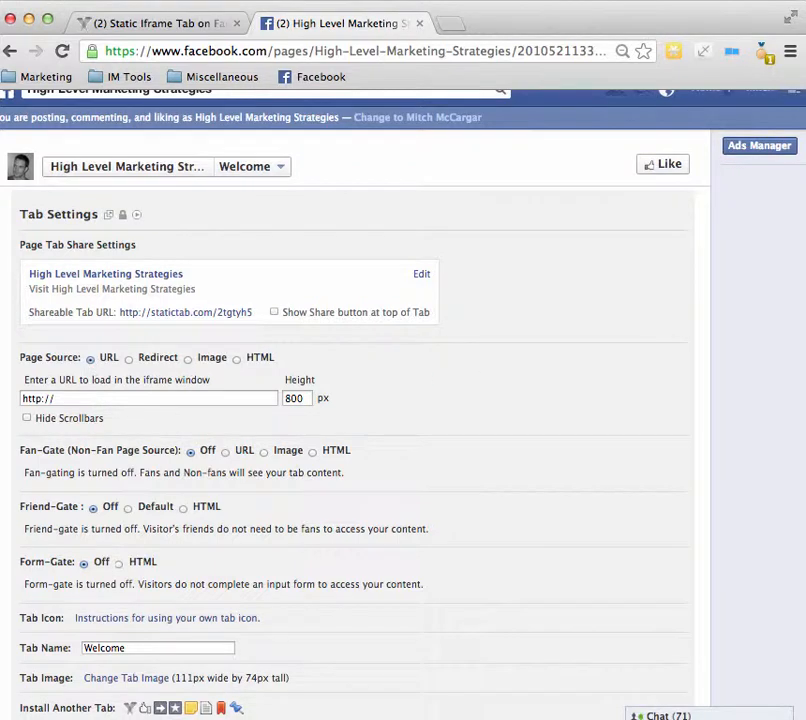
key("super+Tab")
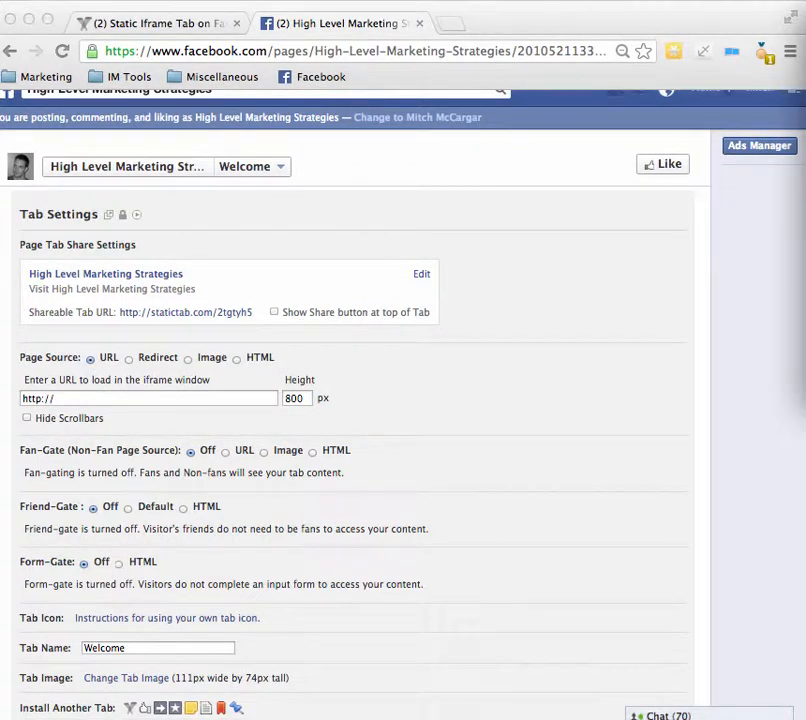
left_click(160, 401)
double_click(148, 397)
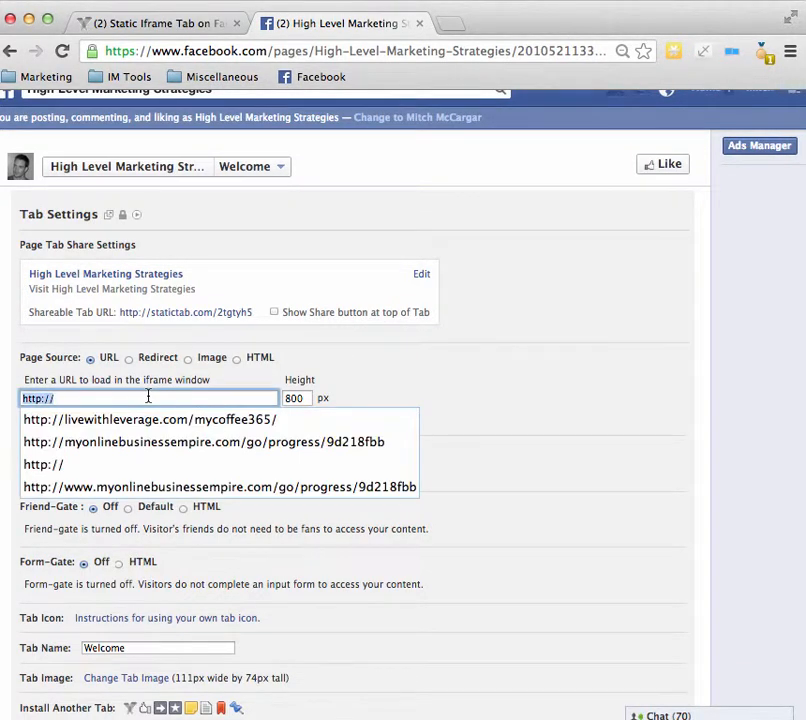
type("http://livewithleverage.com/1-3-5K-a-day")
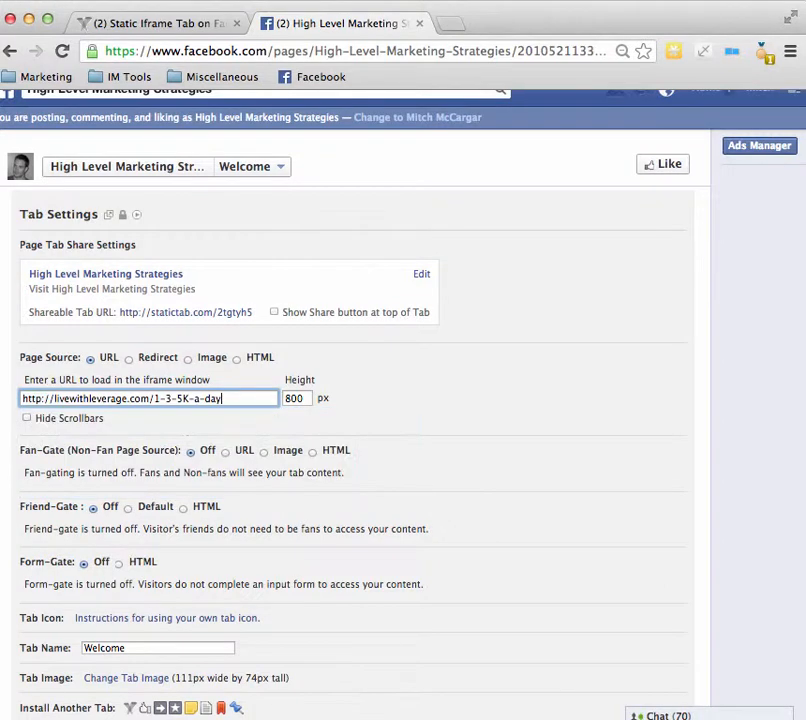
Step: Rename the tab "Work With Me" and save the tab settings
scroll(248, 381, "down", 2)
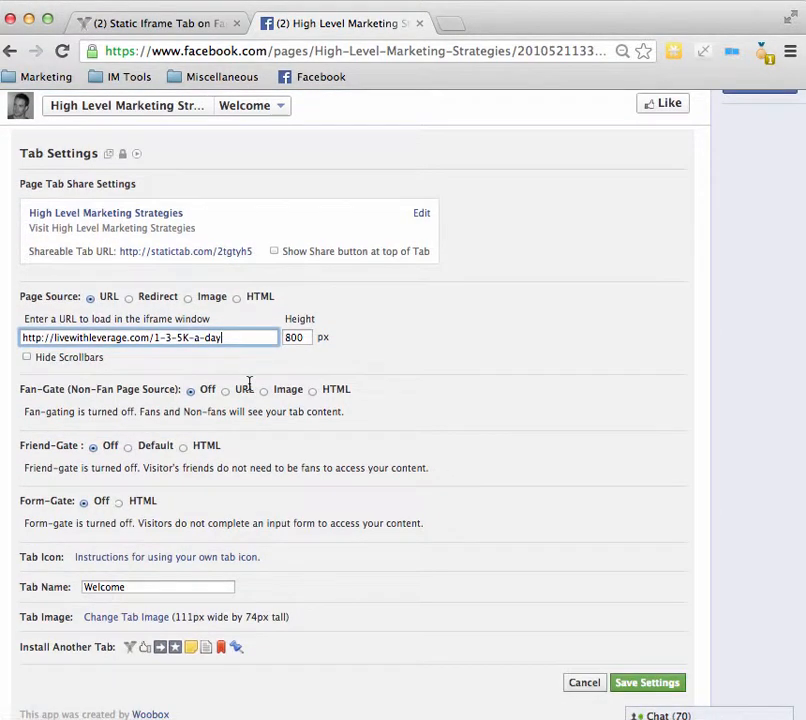
scroll(198, 370, "down", 1)
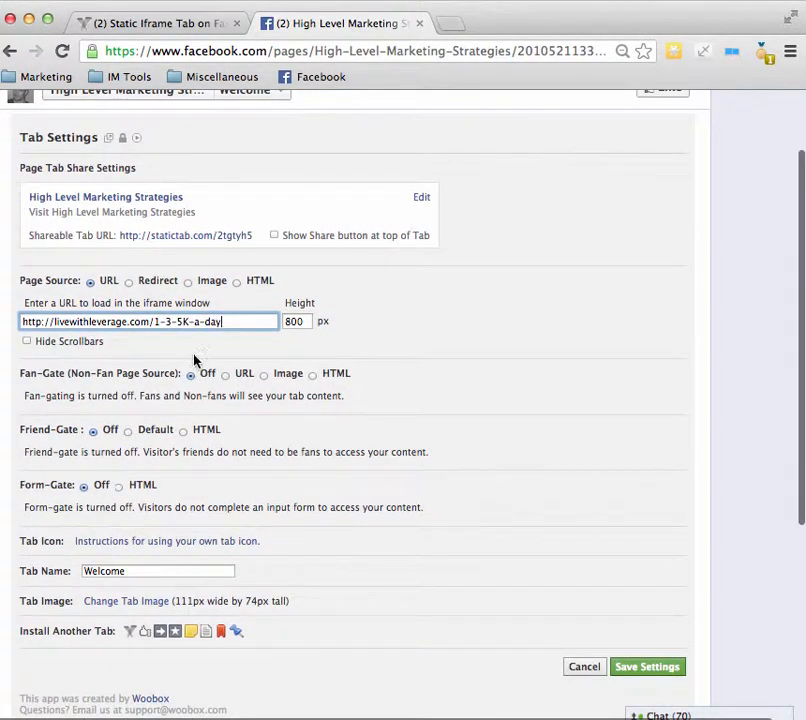
scroll(195, 360, "down", 2)
scroll(195, 360, "down", 1)
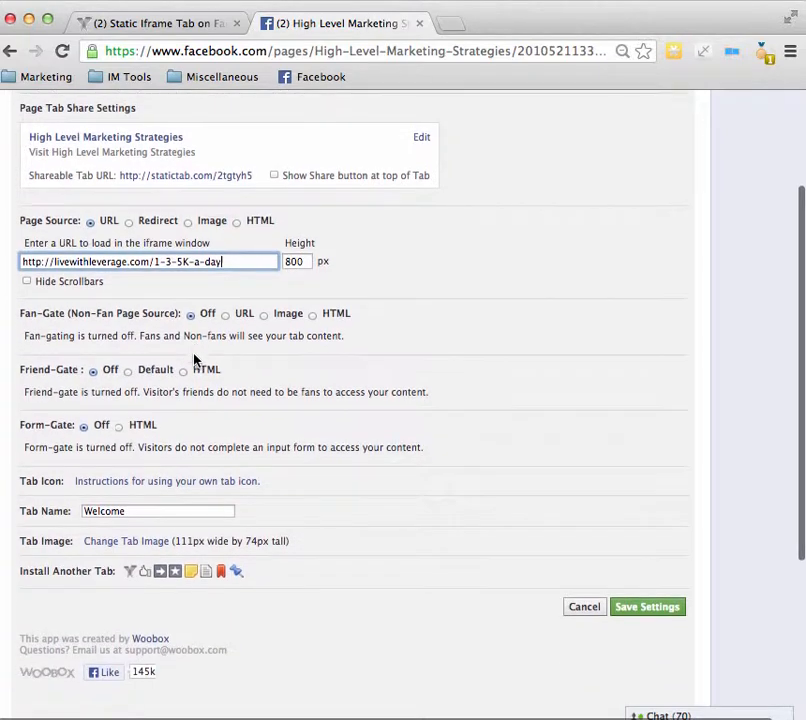
scroll(195, 360, "down", 2)
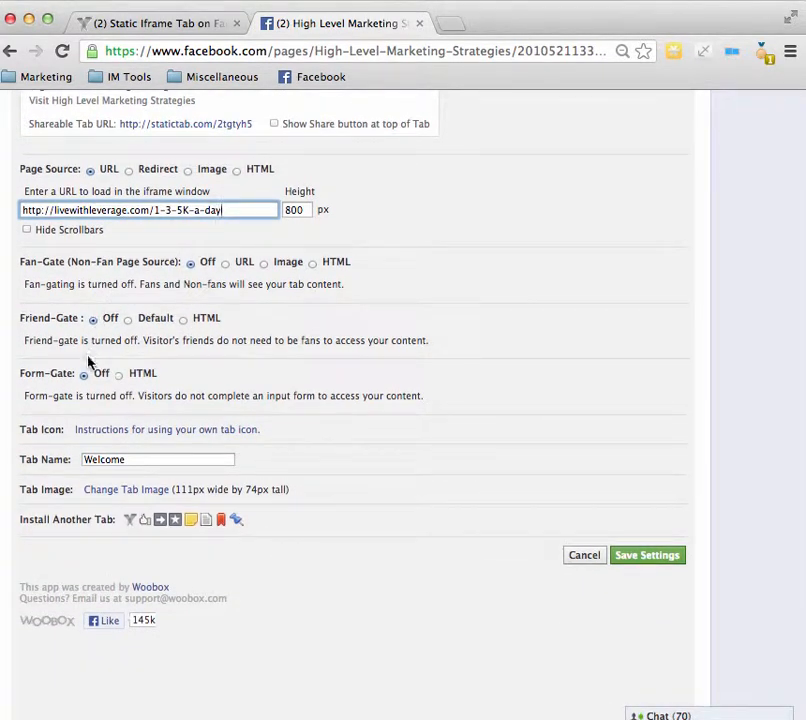
double_click(125, 459)
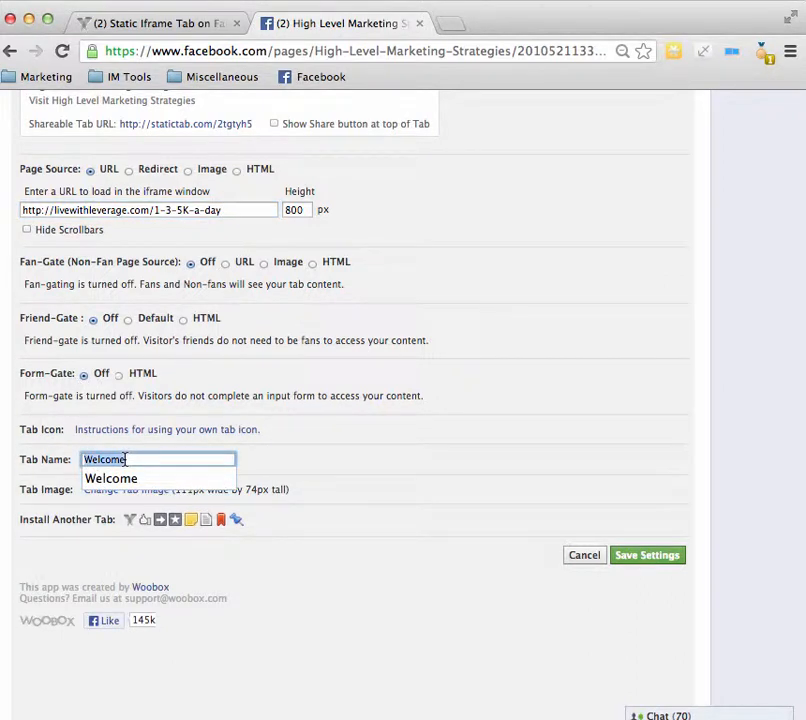
type("Work With Me")
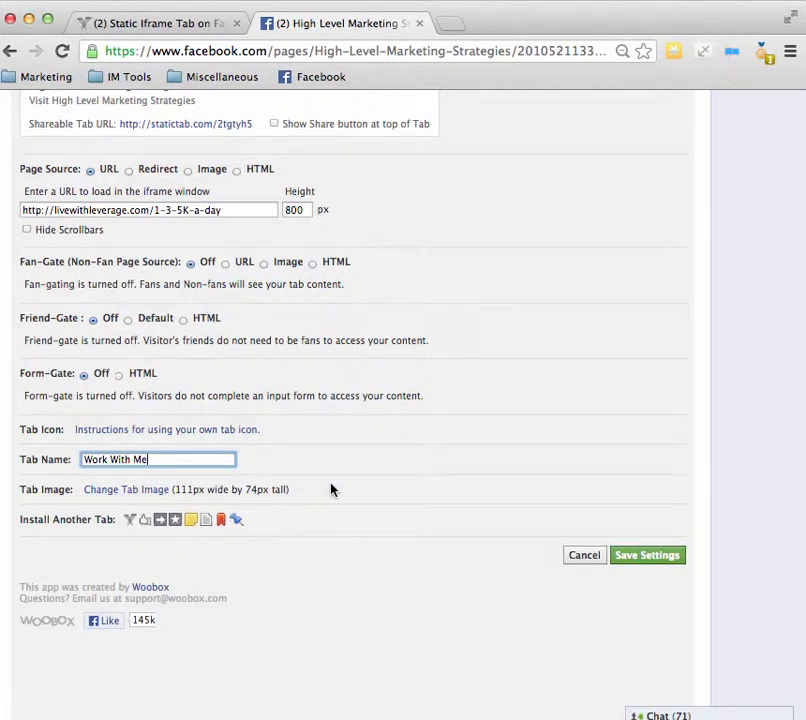
left_click(655, 561)
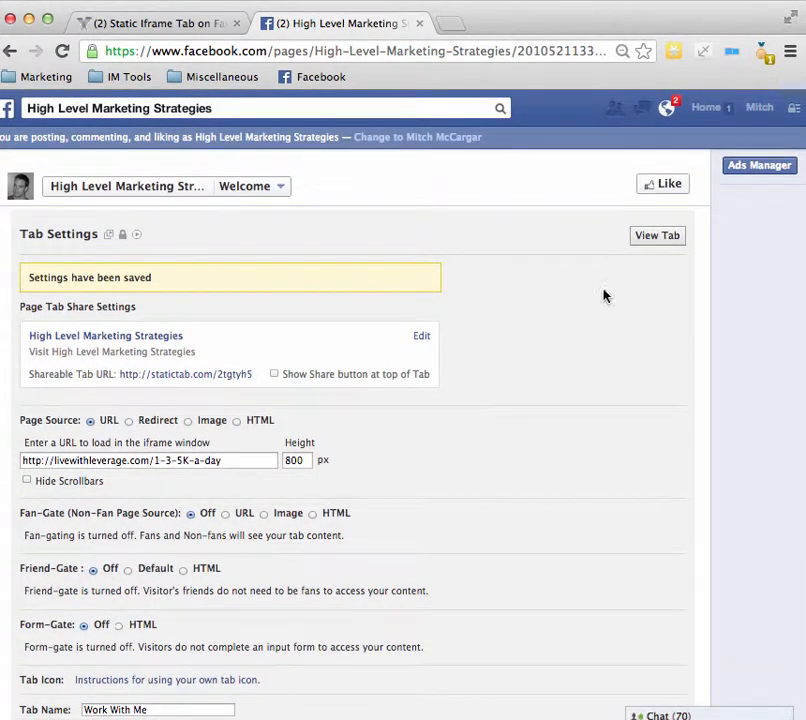
Step: View the saved tab and look through the landing page it loads
left_click(657, 237)
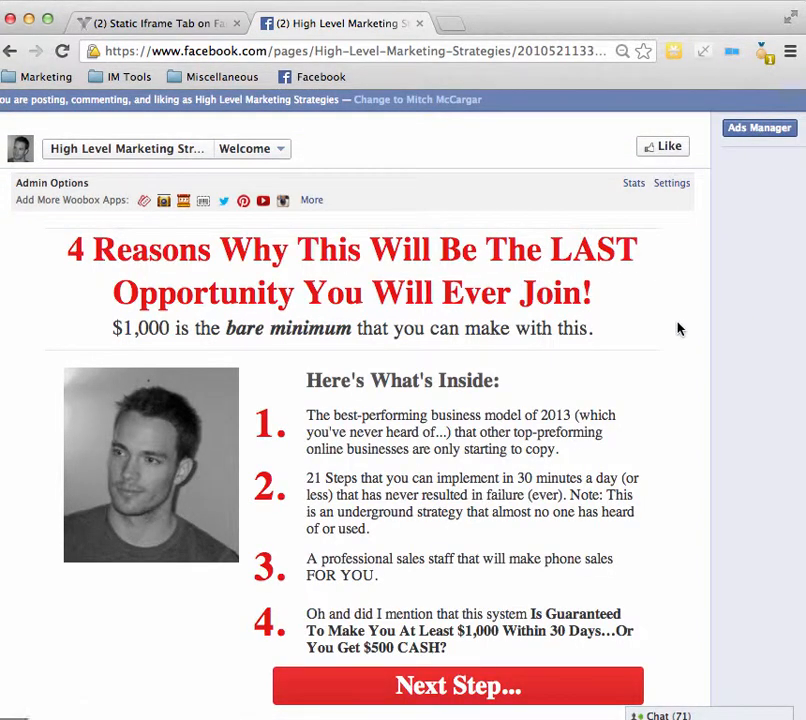
scroll(679, 329, "down", 1)
scroll(679, 329, "down", 2)
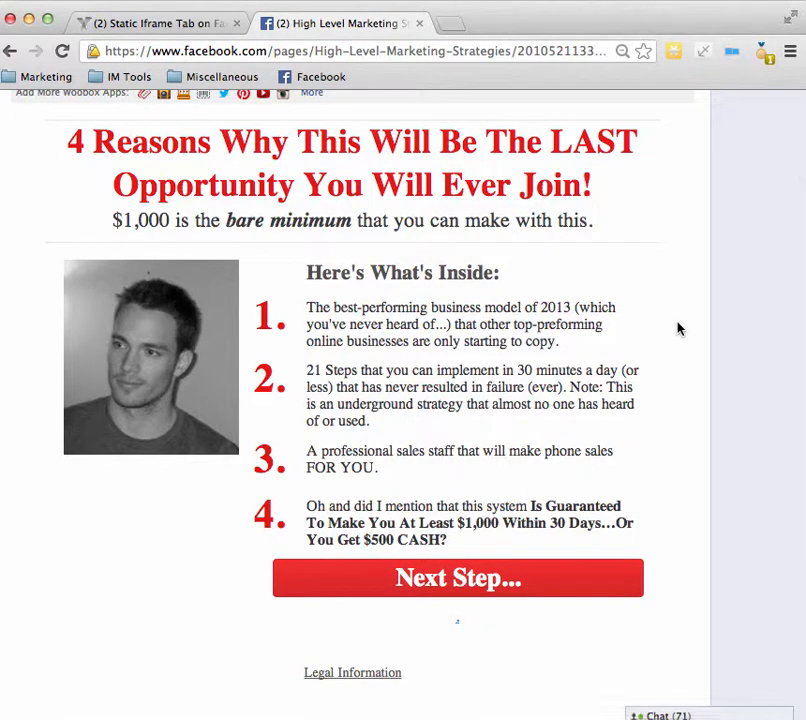
Step: Examine the landing page's headline, four numbered offer points and Next Step button inside the page tab
scroll(678, 327, "up", 2)
scroll(659, 369, "down", 1)
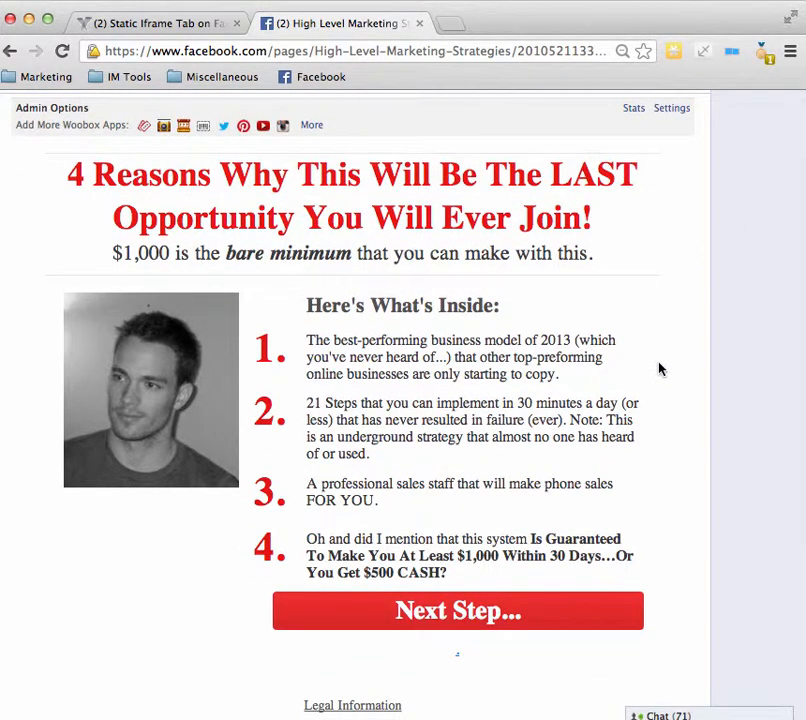
scroll(659, 369, "down", 1)
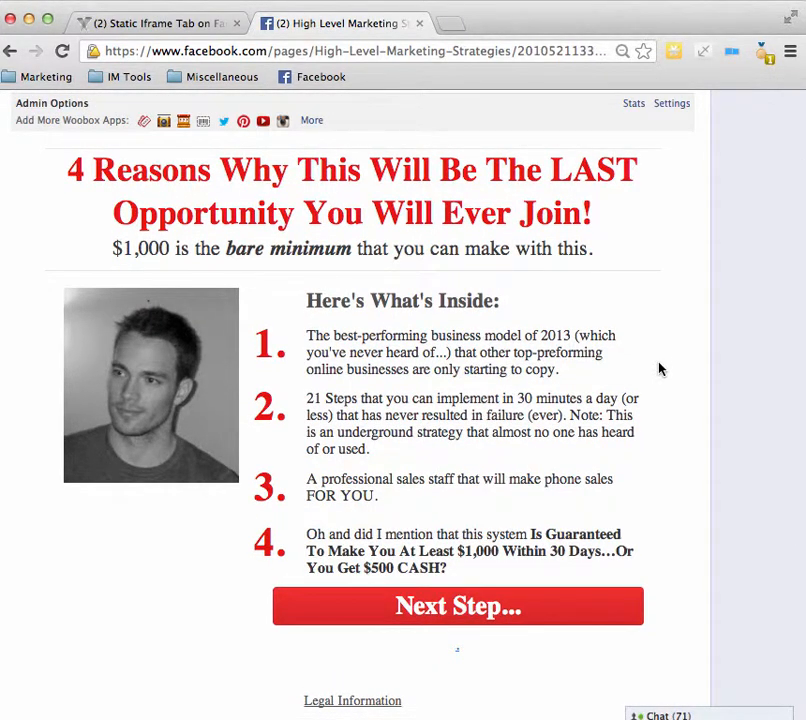
scroll(686, 452, "down", 1)
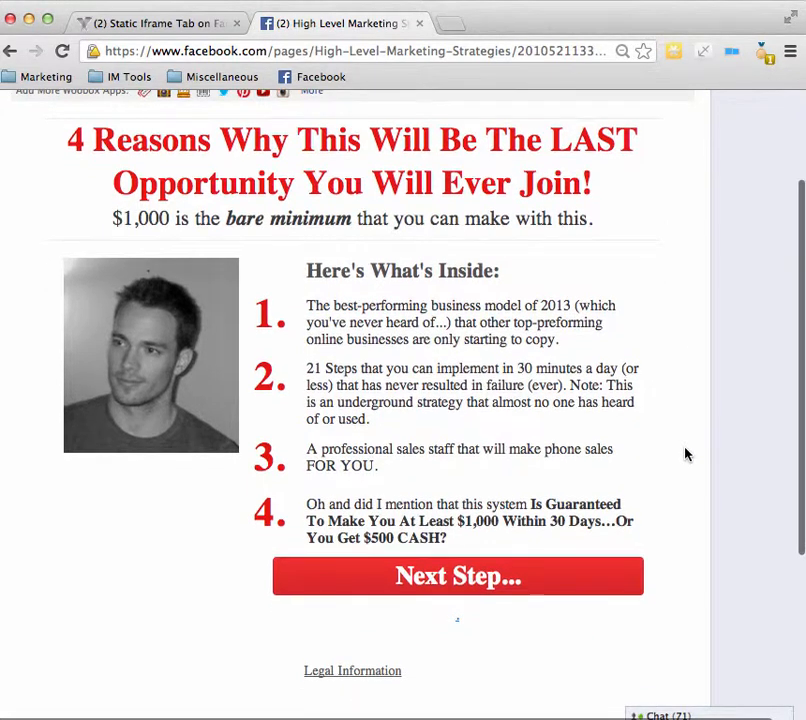
scroll(686, 454, "down", 1)
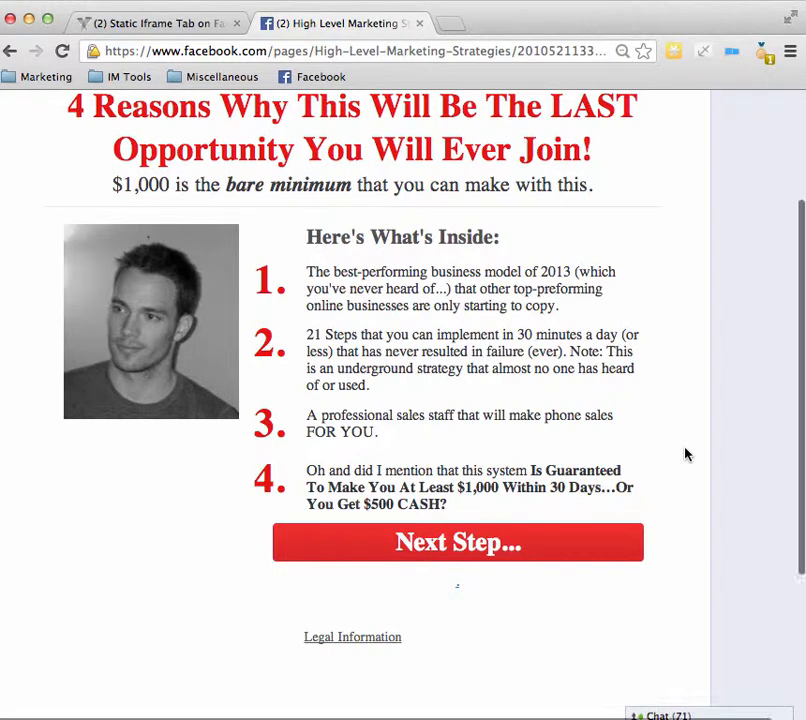
scroll(686, 454, "up", 2)
scroll(686, 454, "down", 2)
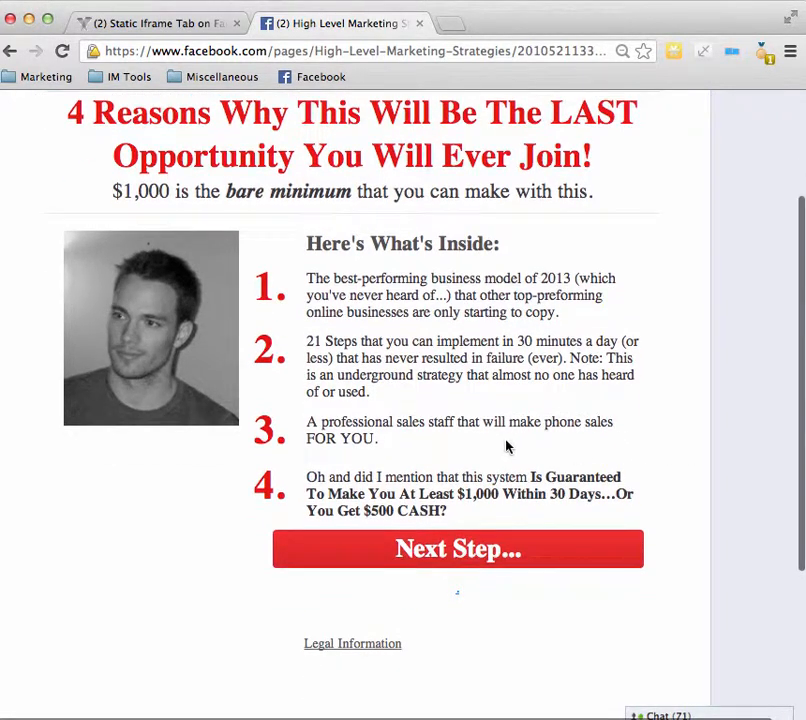
scroll(387, 420, "up", 2)
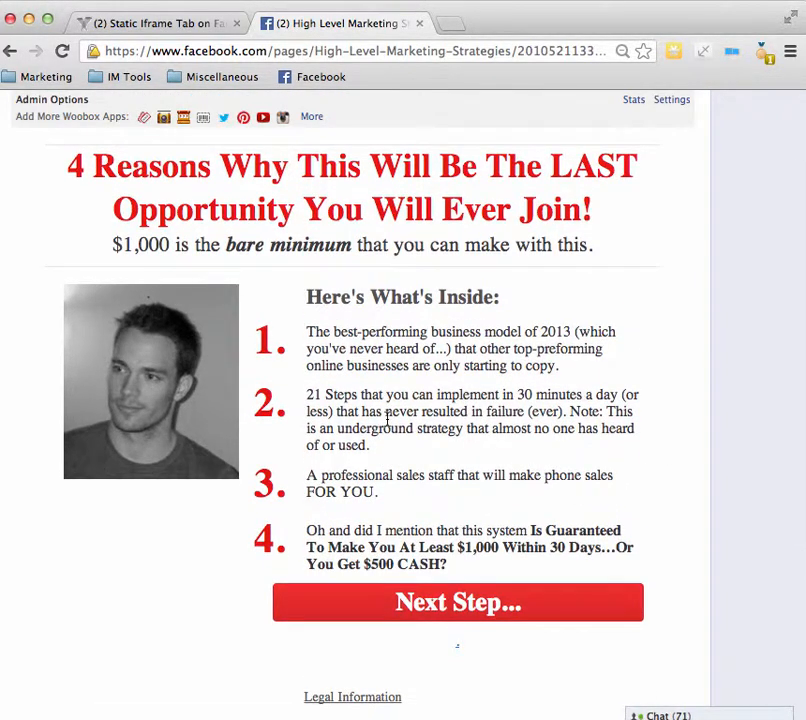
scroll(387, 420, "down", 1)
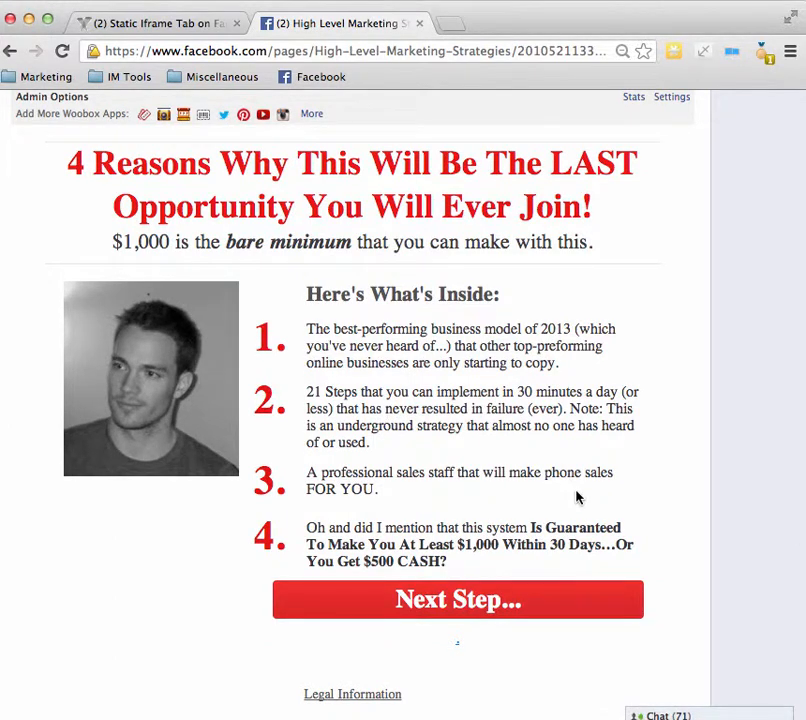
scroll(675, 568, "down", 2)
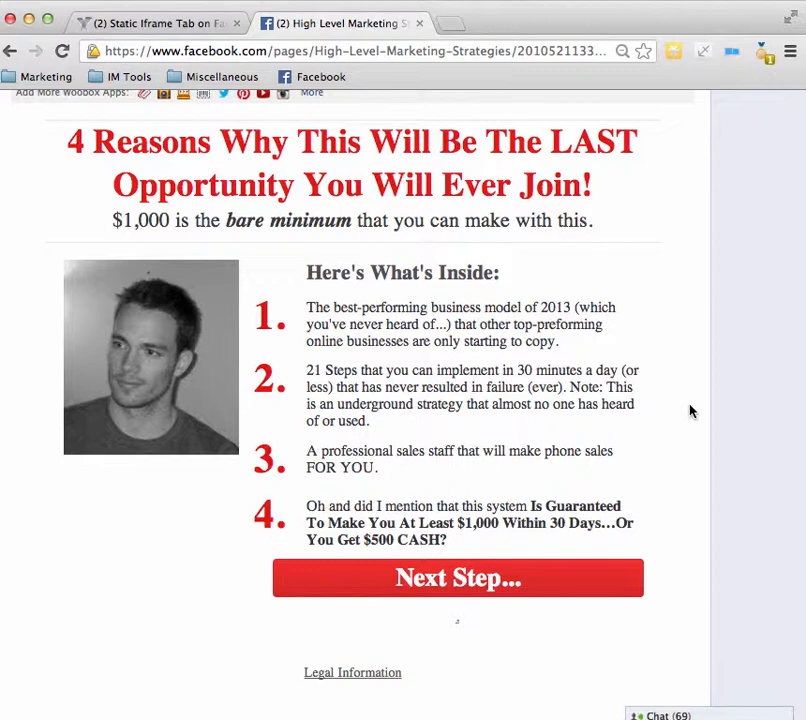
scroll(688, 363, "up", 2)
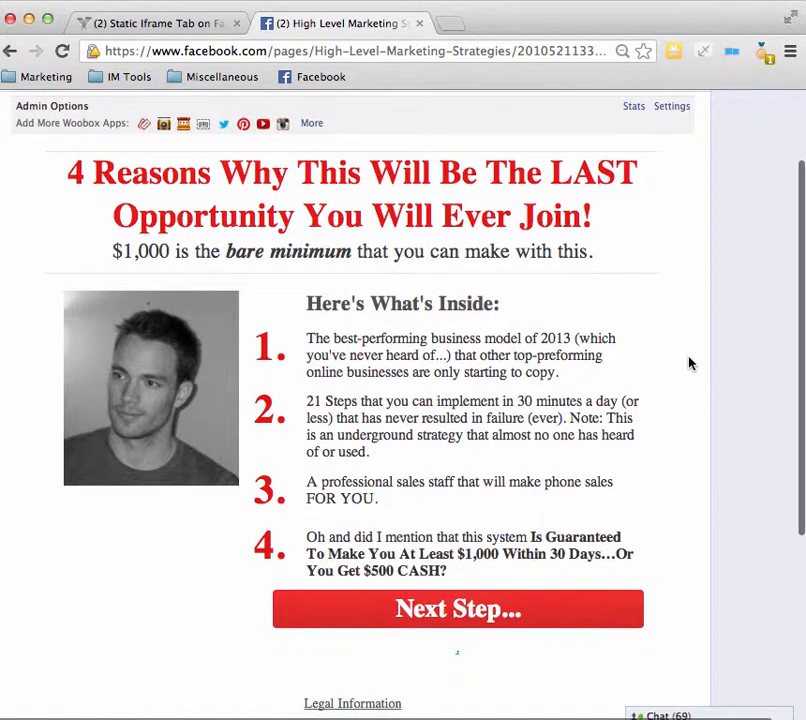
scroll(688, 363, "down", 3)
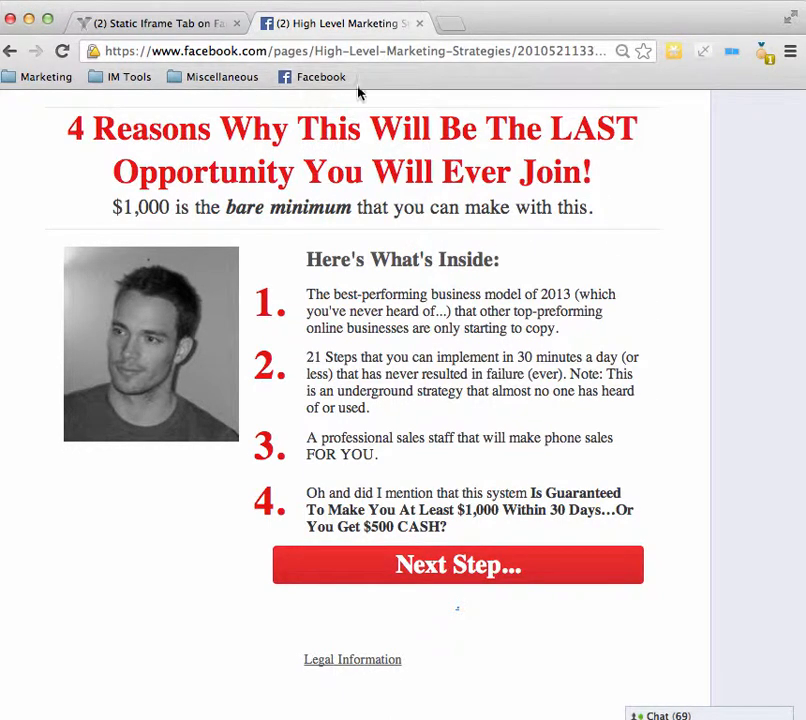
Step: Return to the High Level Marketing Strategies page and start creating an ad for it
scroll(302, 162, "up", 4)
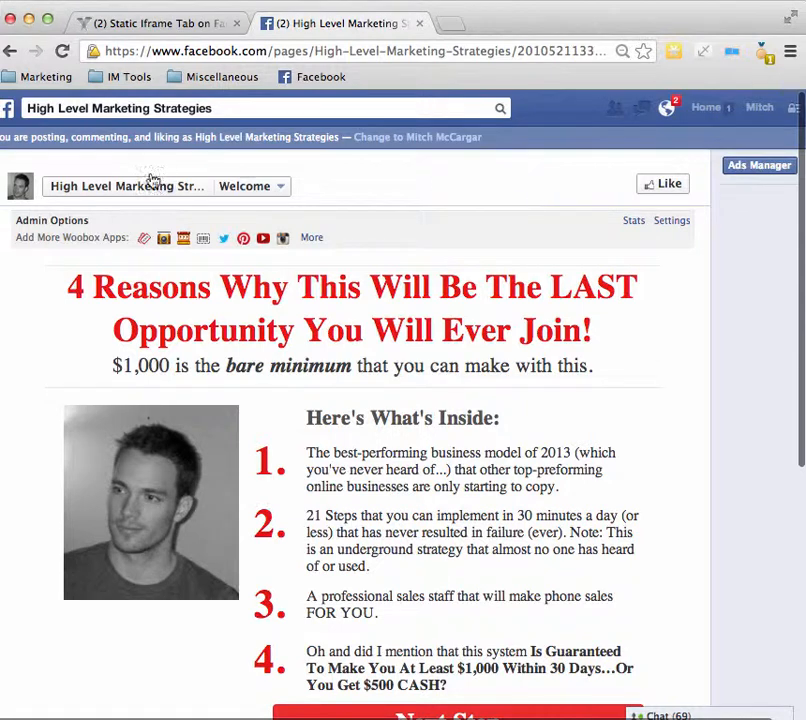
left_click(120, 190)
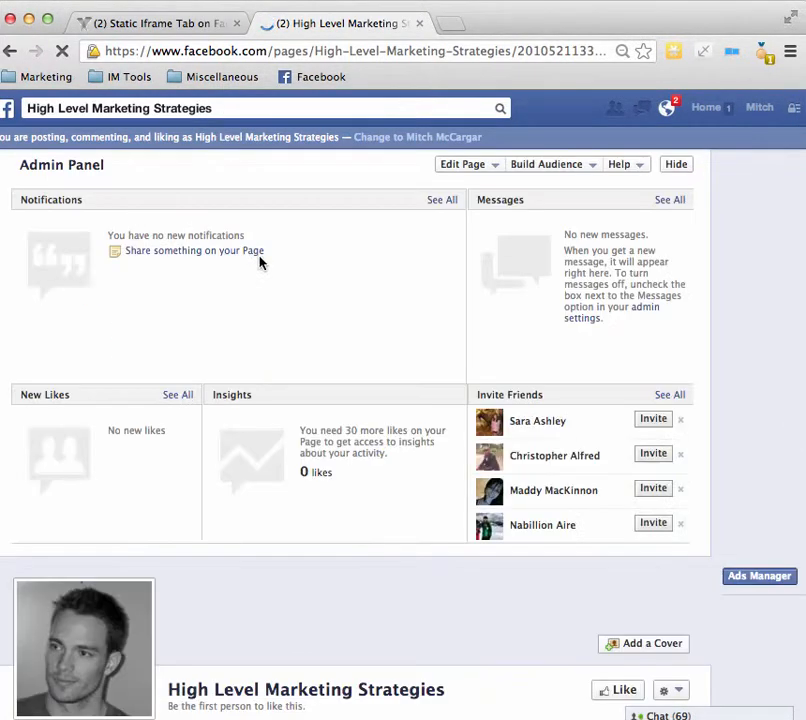
left_click(575, 169)
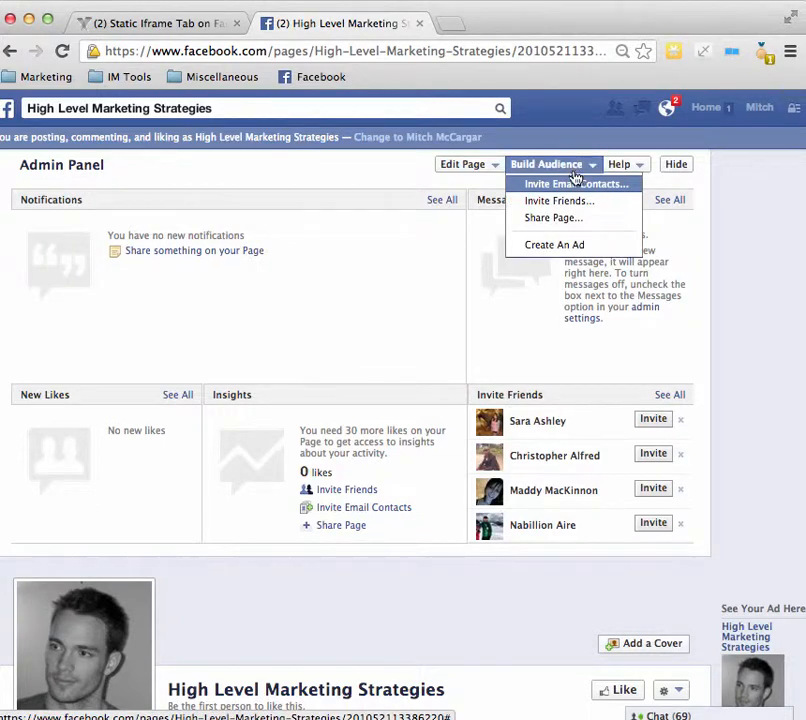
left_click(556, 246)
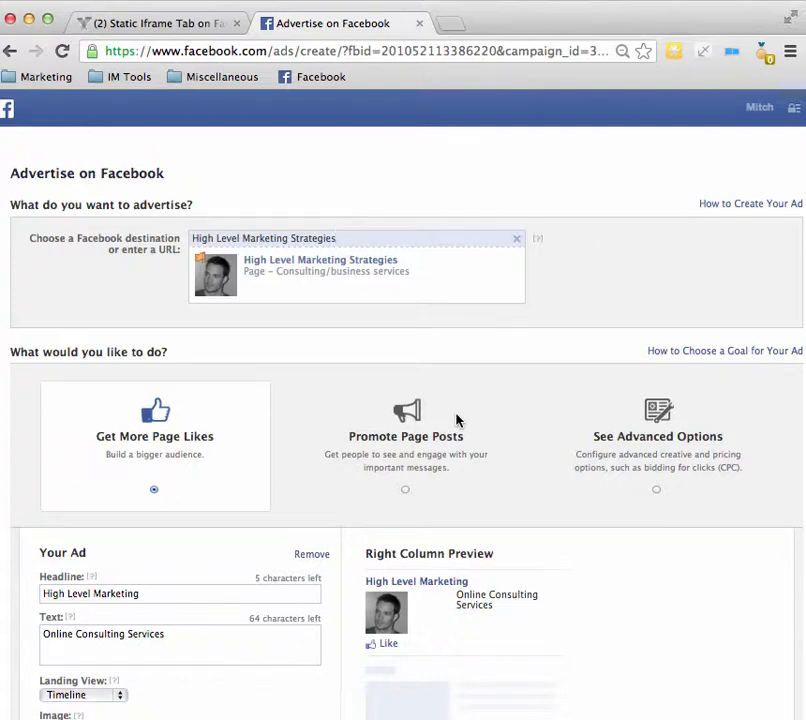
Step: Replace the headline of the page's ad with "Neucopia Rocks But..."
scroll(340, 375, "down", 2)
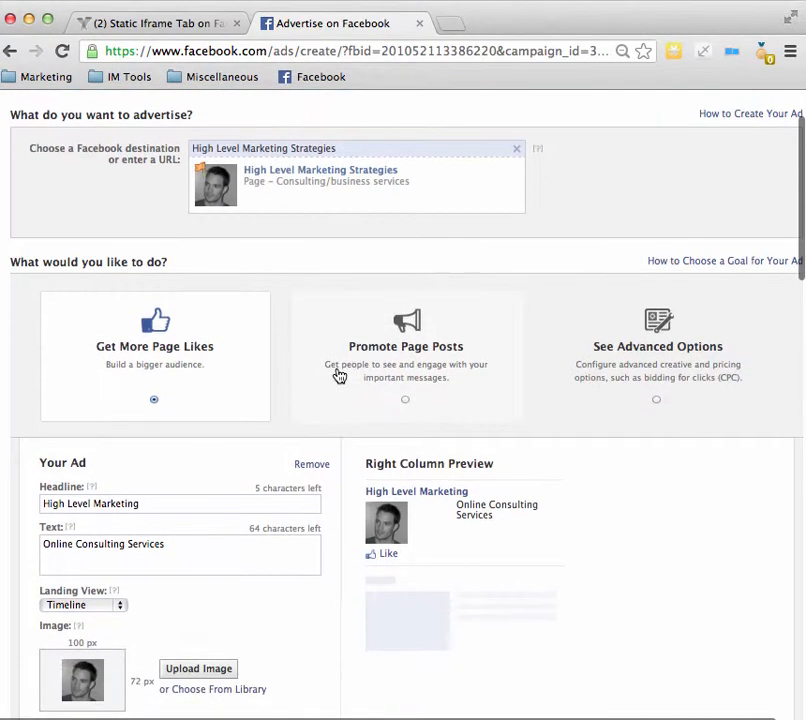
scroll(312, 366, "down", 1)
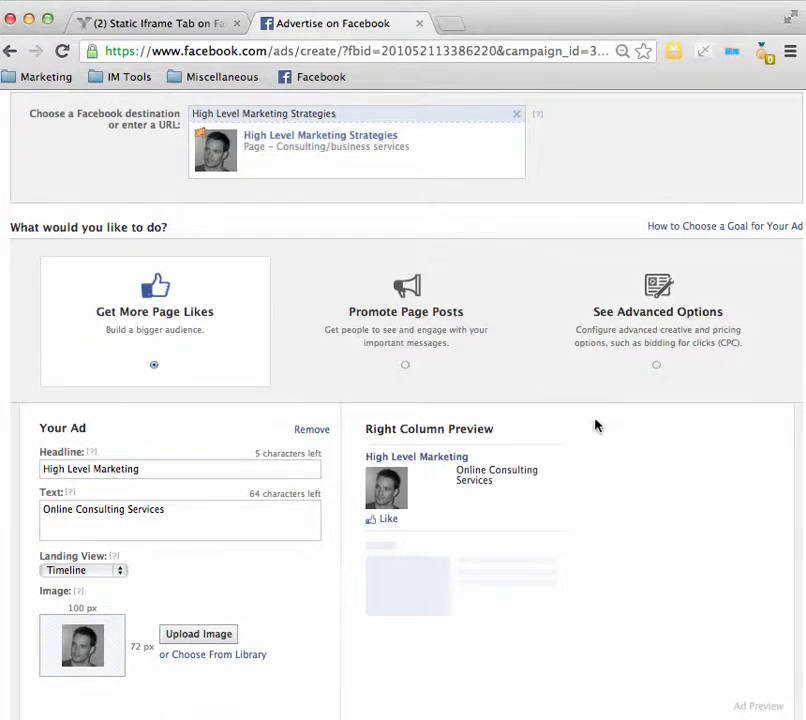
scroll(193, 450, "down", 1)
scroll(190, 450, "down", 2)
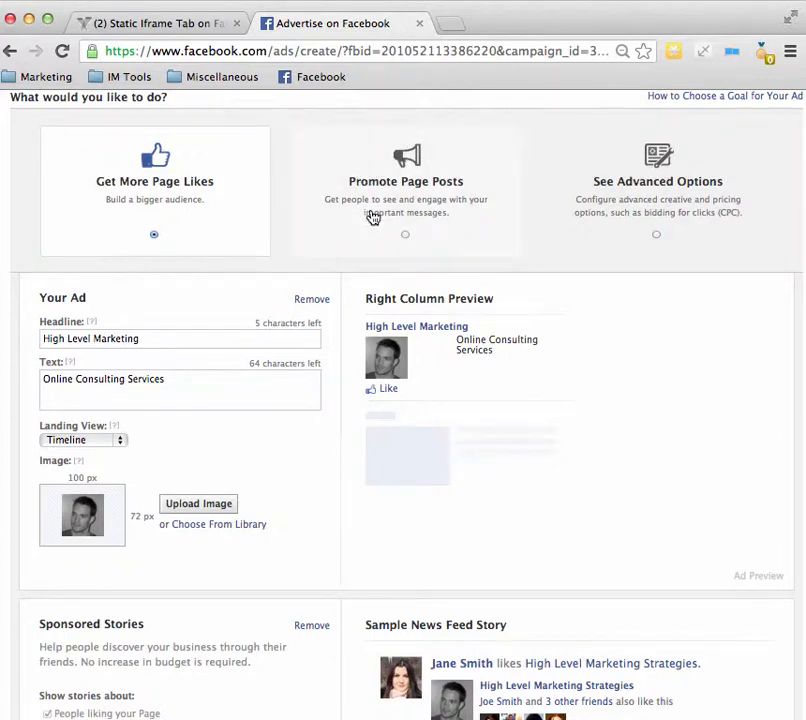
scroll(257, 259, "down", 2)
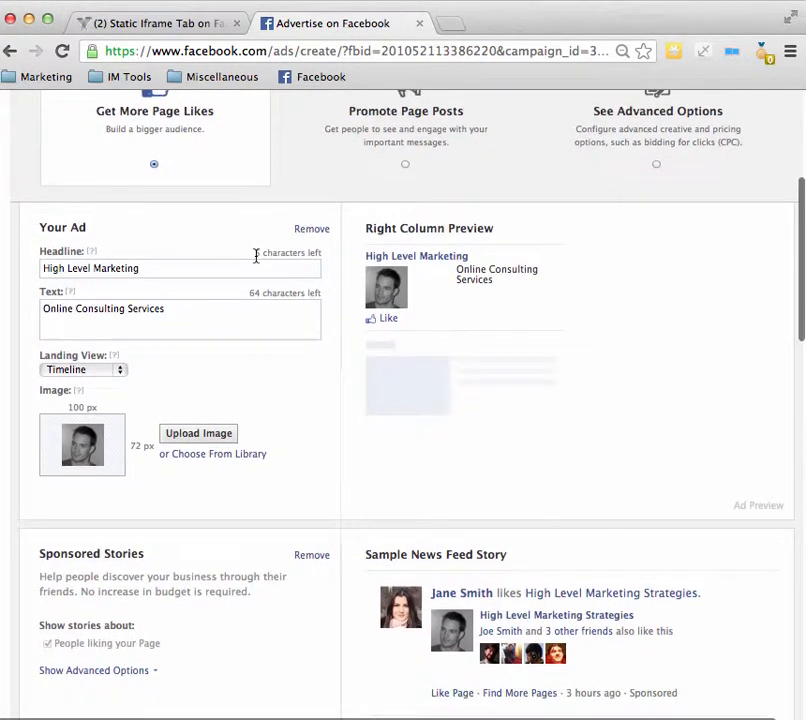
left_click(181, 268)
triple_click(181, 268)
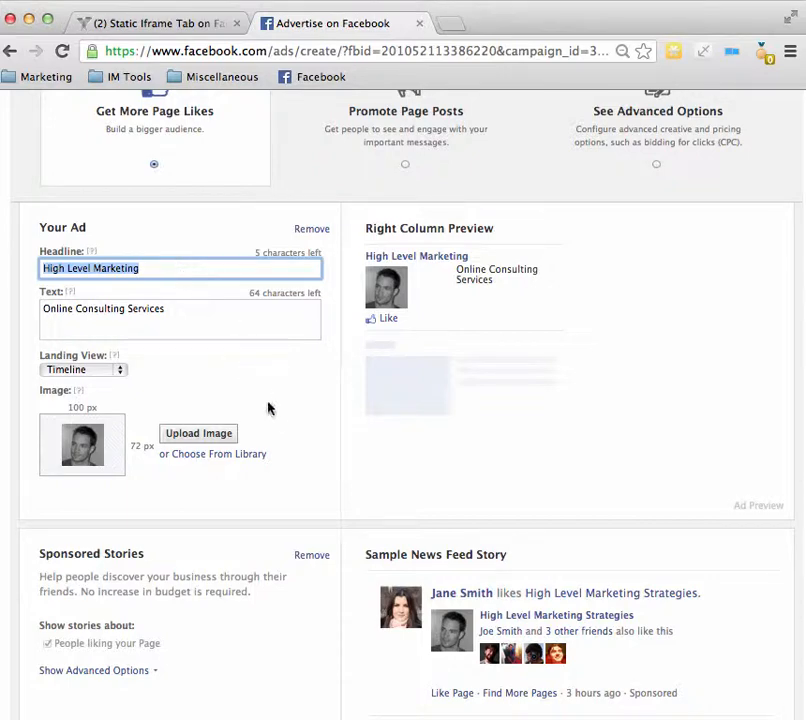
scroll(271, 414, "down", 5)
scroll(271, 414, "down", 3)
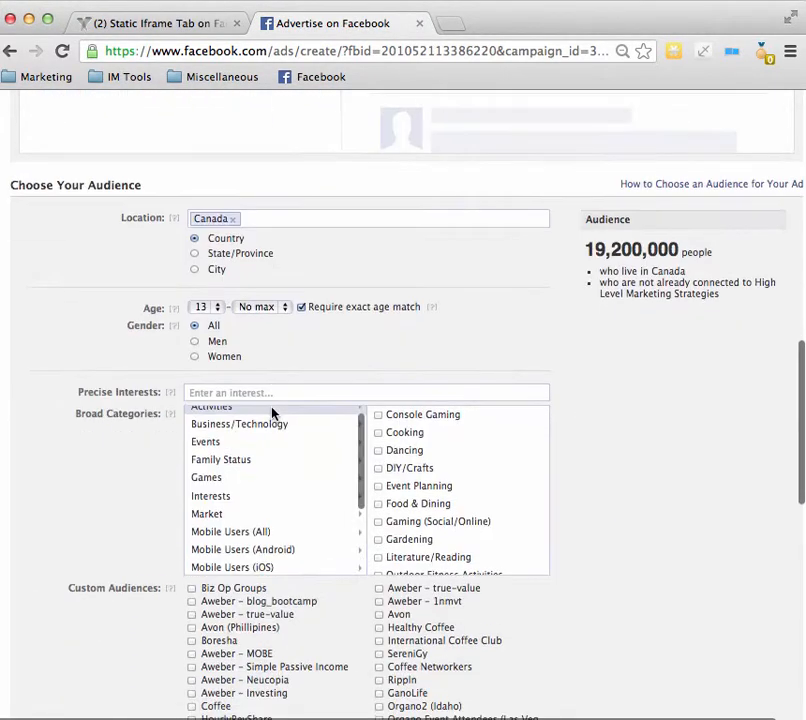
scroll(113, 497, "down", 2)
scroll(113, 497, "up", 10)
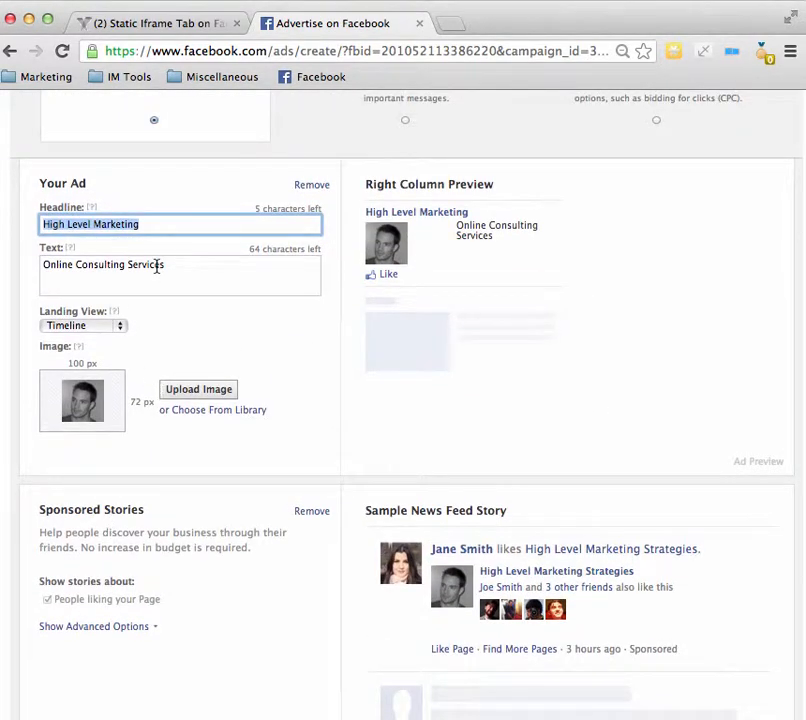
type("Ne")
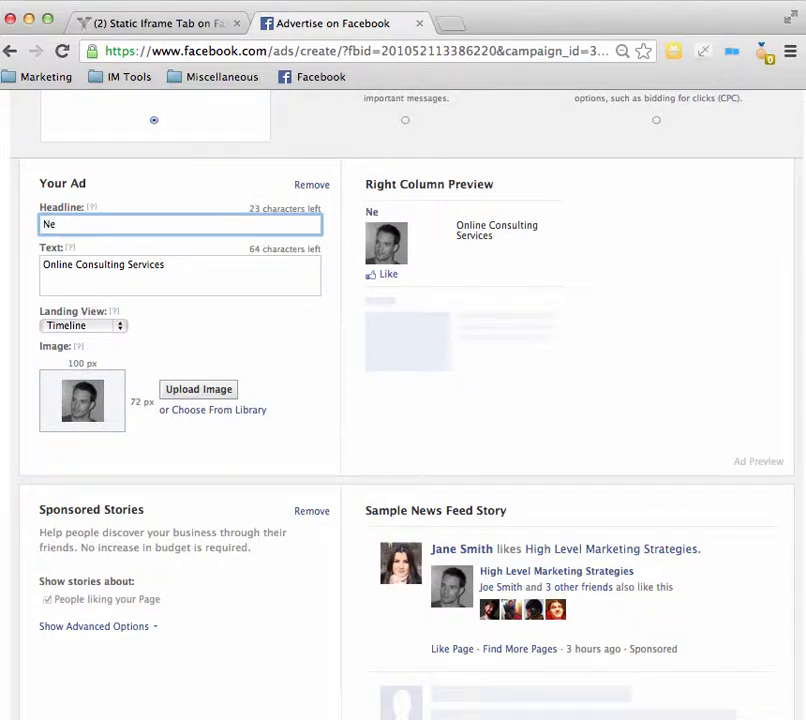
type("ucopia Rocks")
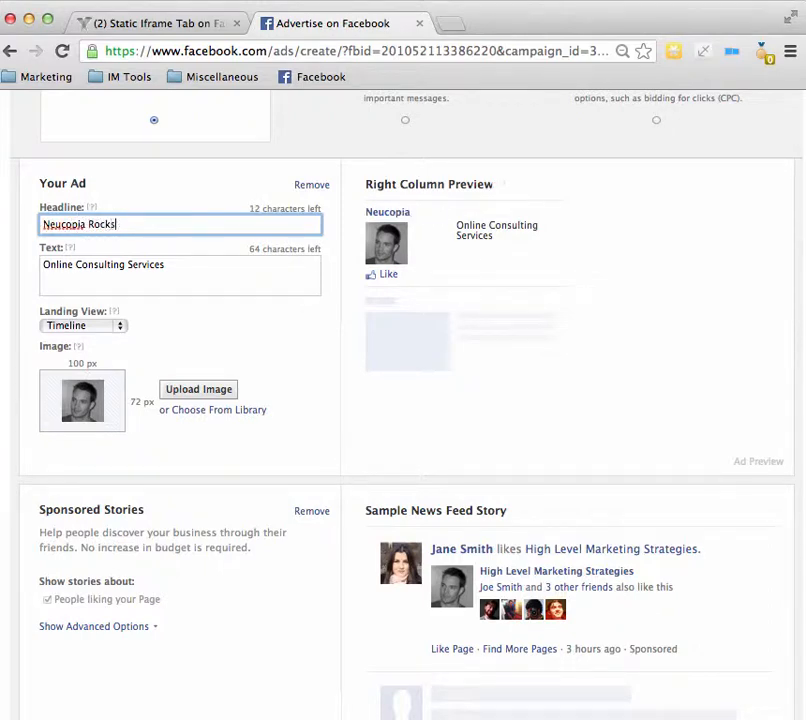
type(" But..")
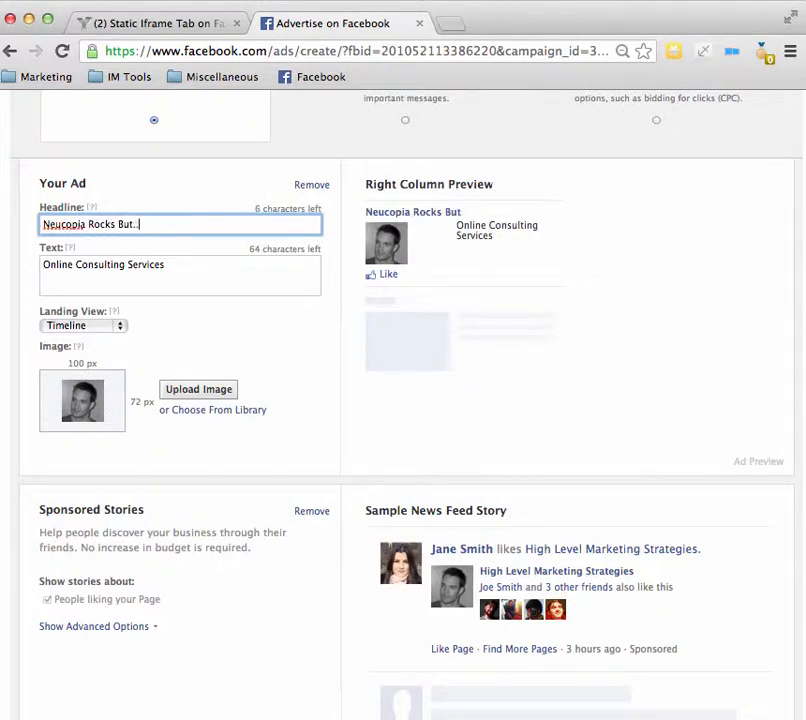
type("..")
Step: Replace the ad text with "Does it offer a $500 Guarantee that you will earn at least $1000 in your first month?"
left_click(194, 268)
left_click_drag(194, 268, 18, 249)
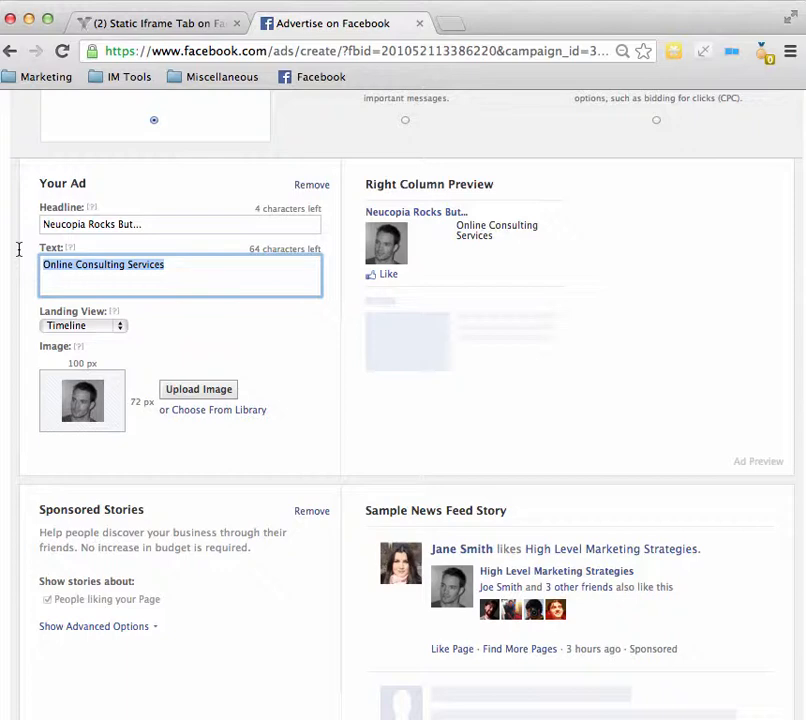
type("Does it ")
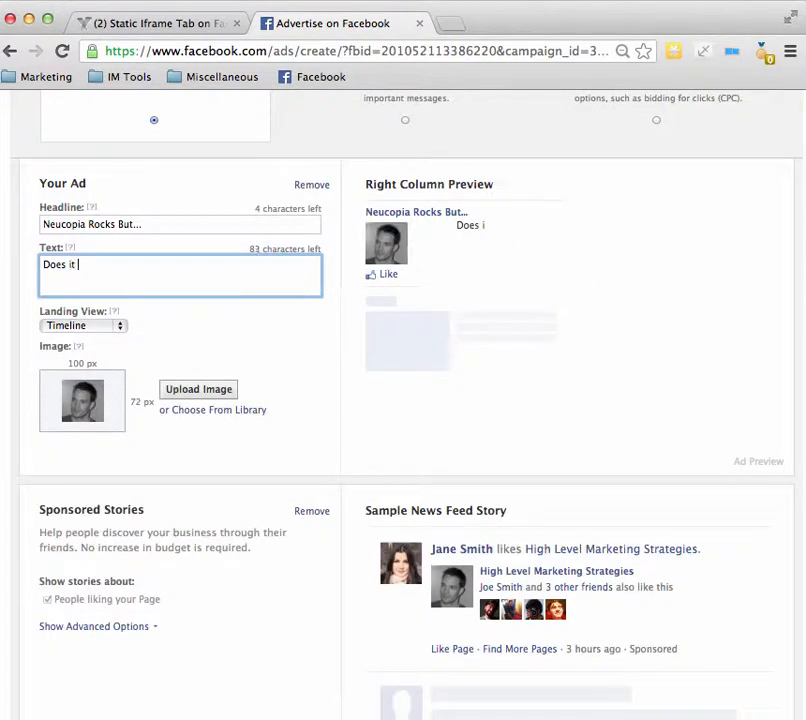
type("offer a ")
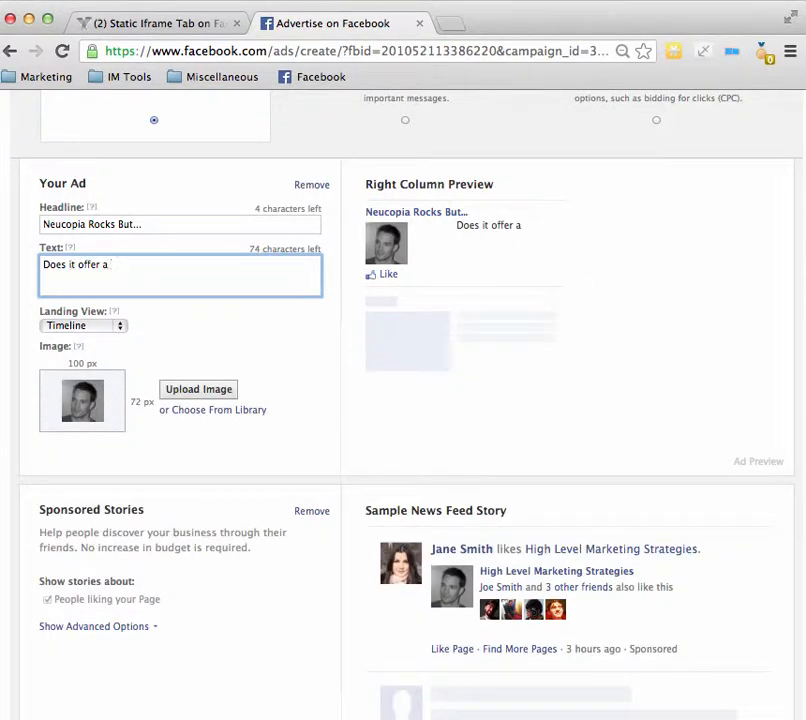
type("$500 Gu")
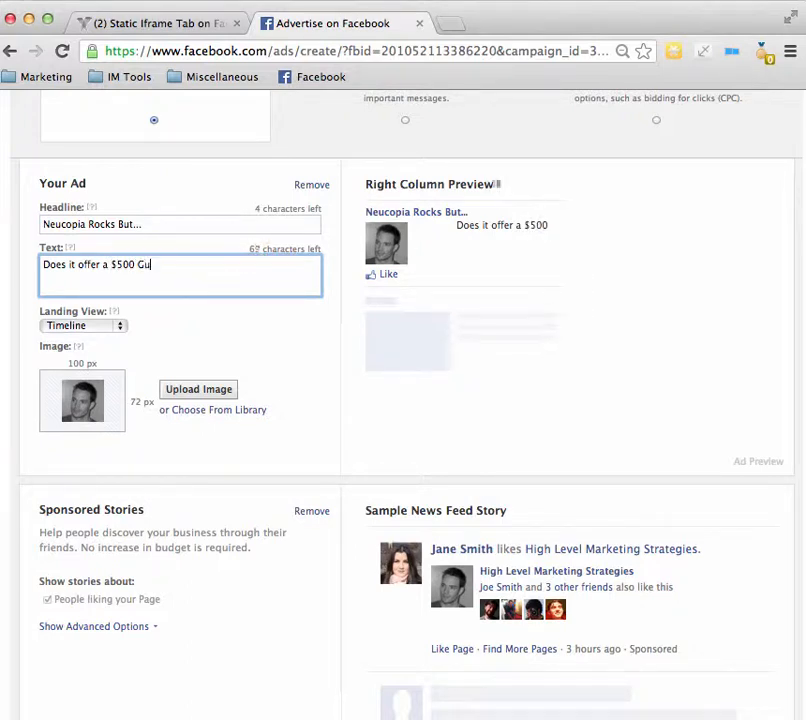
type("arantee that you")
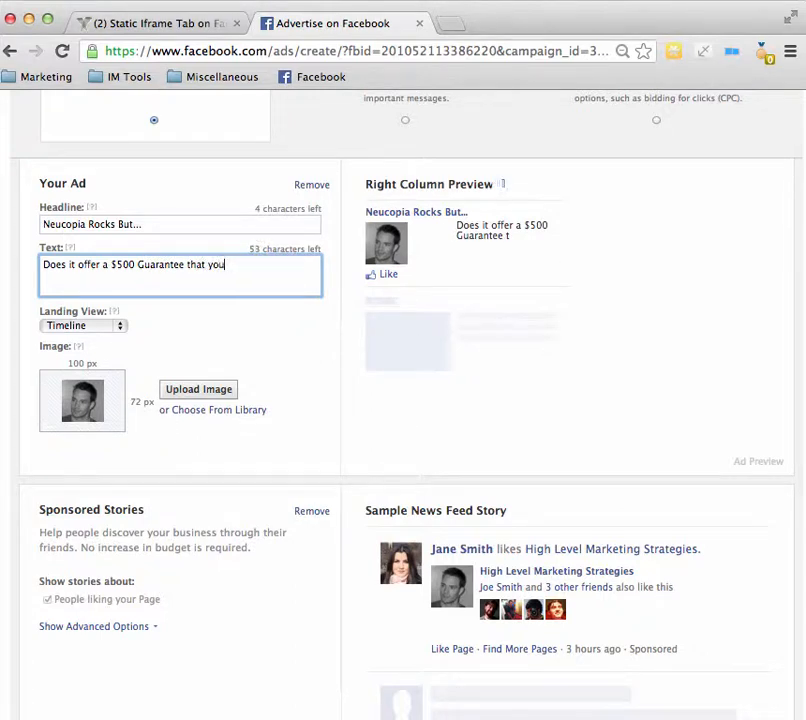
type(" will earn at ")
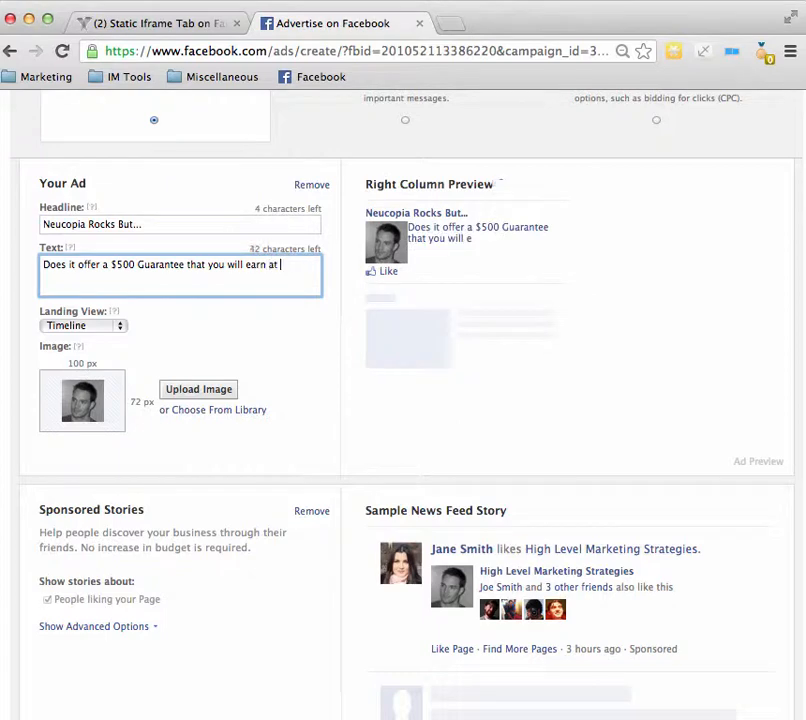
type("least ")
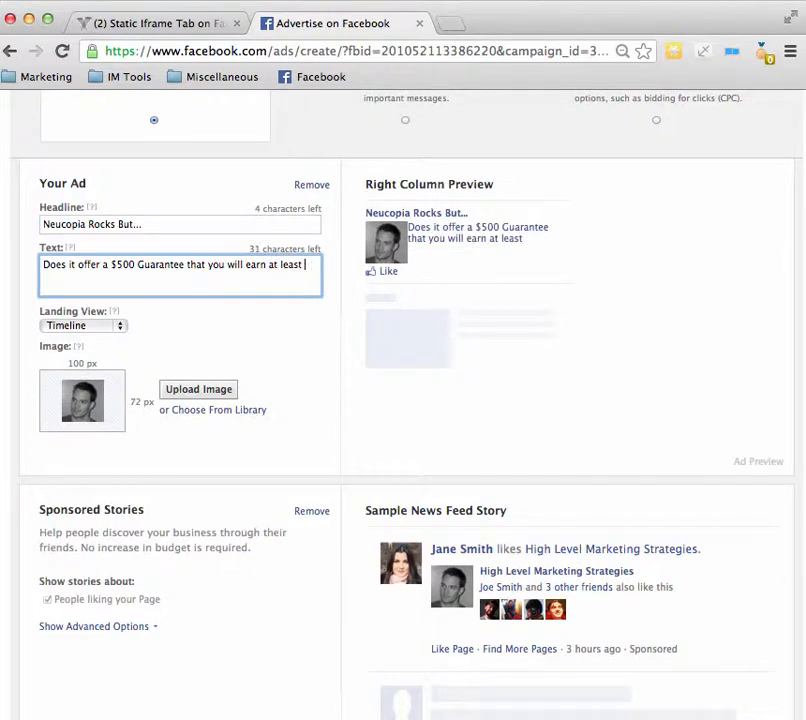
type("$1000 in ")
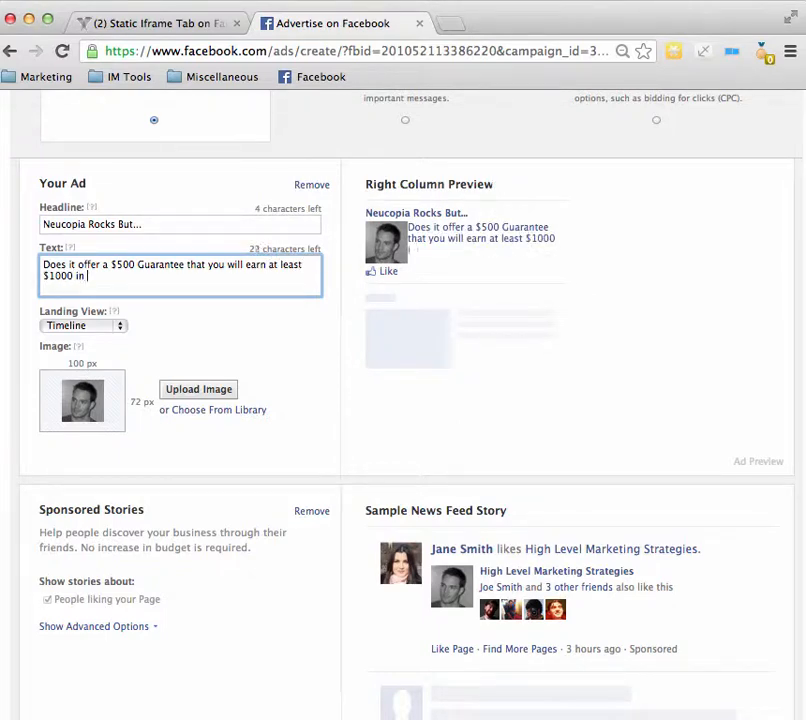
type("your first ")
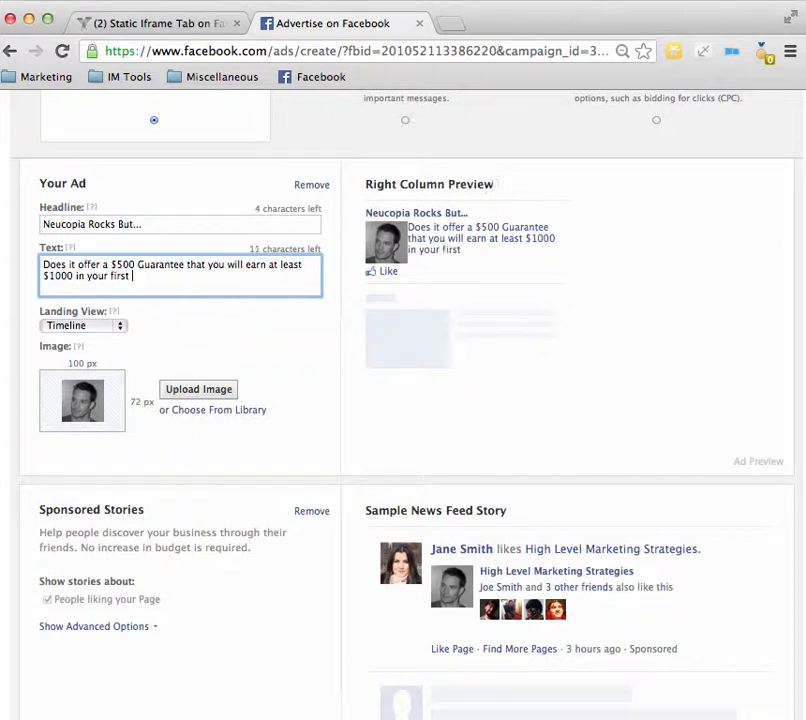
type("month??")
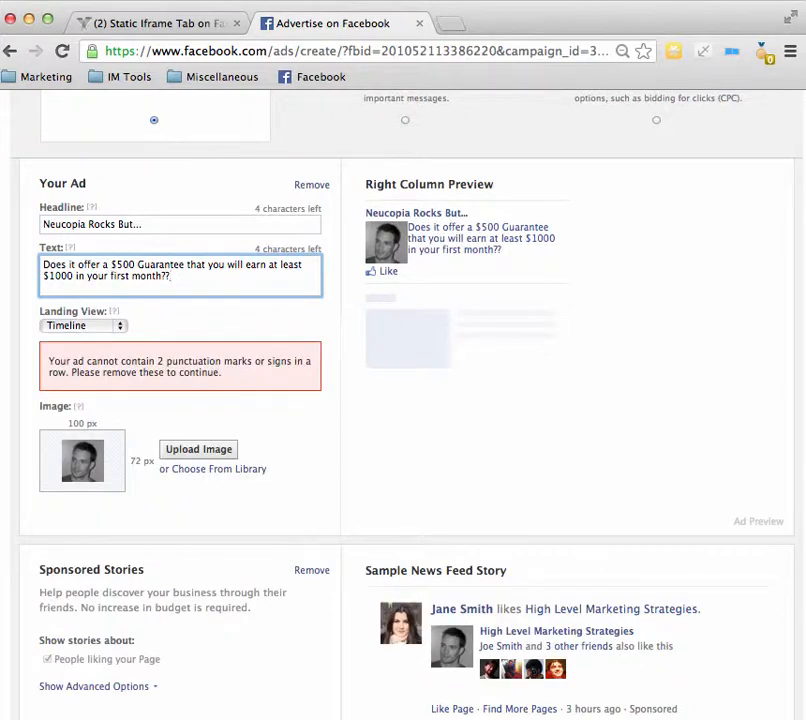
key("BackSpace")
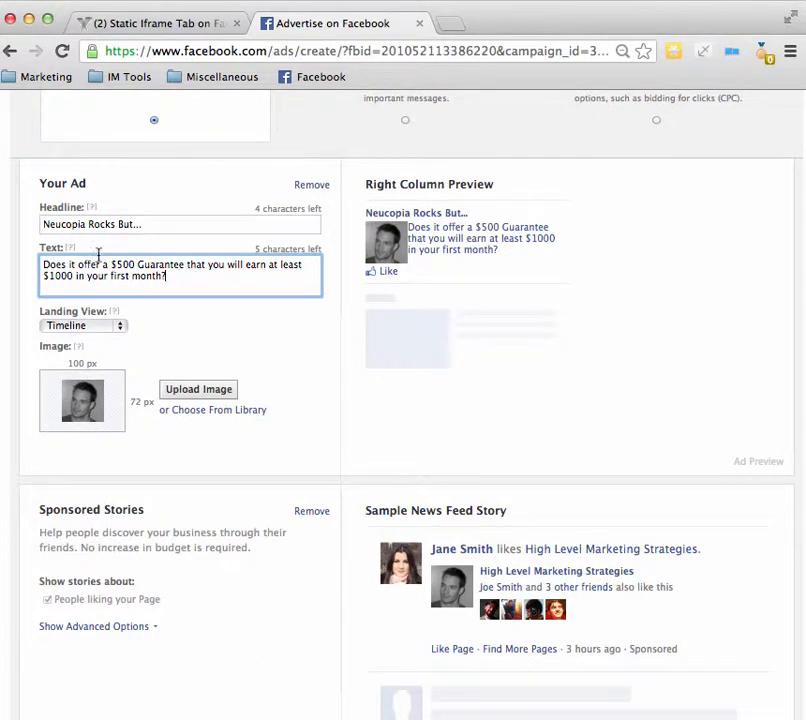
scroll(189, 292, "down", 1)
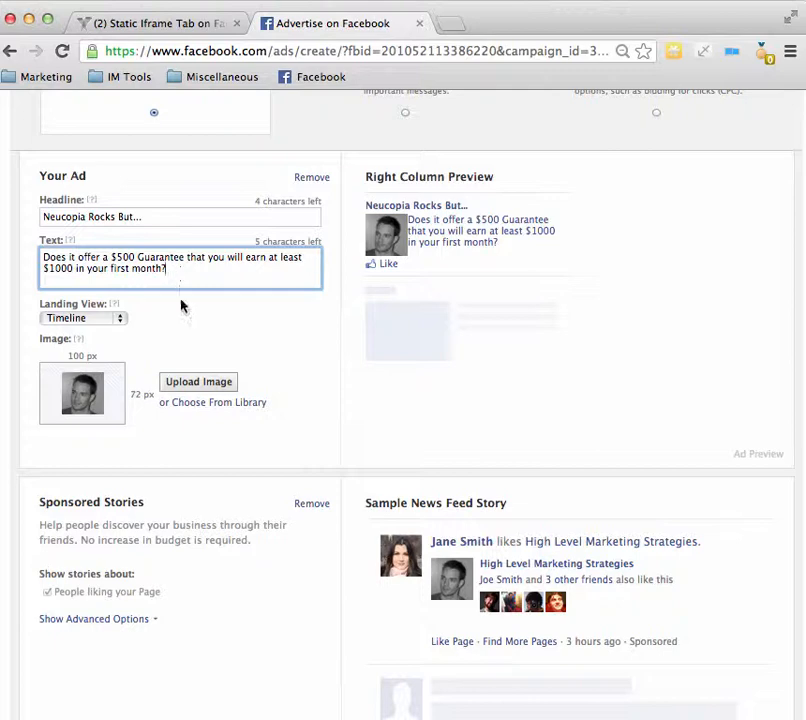
Step: Set the ad's landing view to the Work With Me tab
scroll(180, 310, "down", 1)
scroll(166, 300, "down", 1)
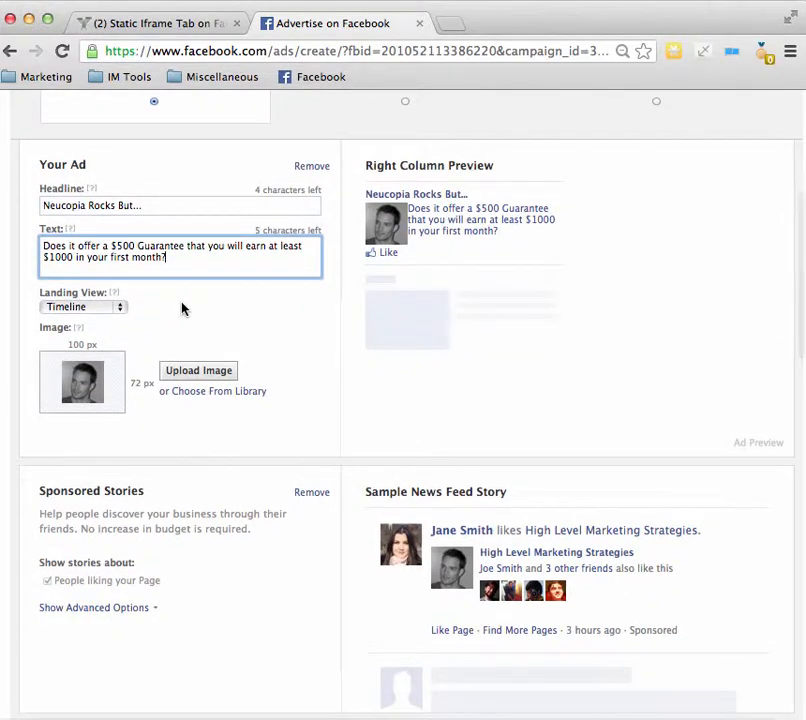
scroll(178, 311, "down", 2)
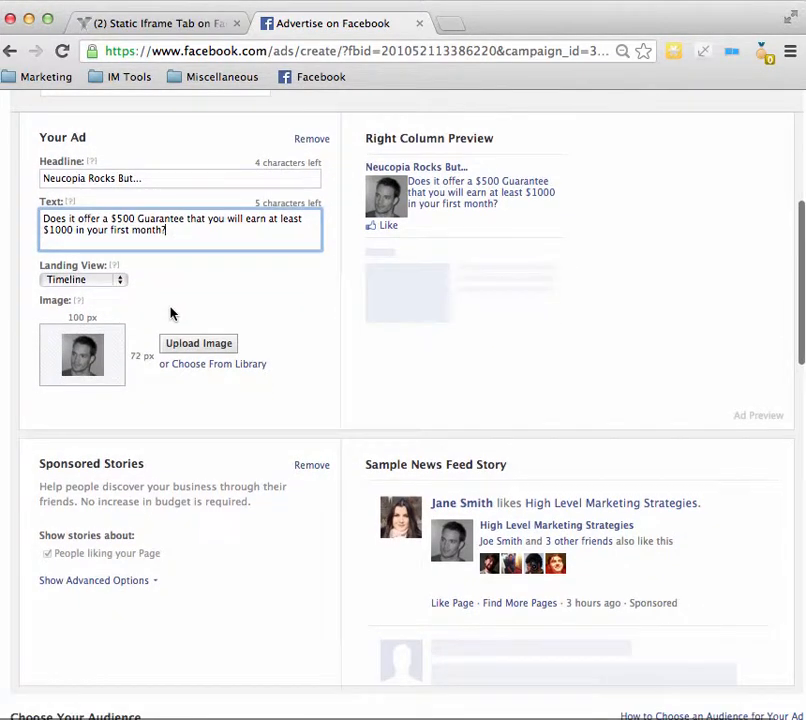
left_click(40, 270)
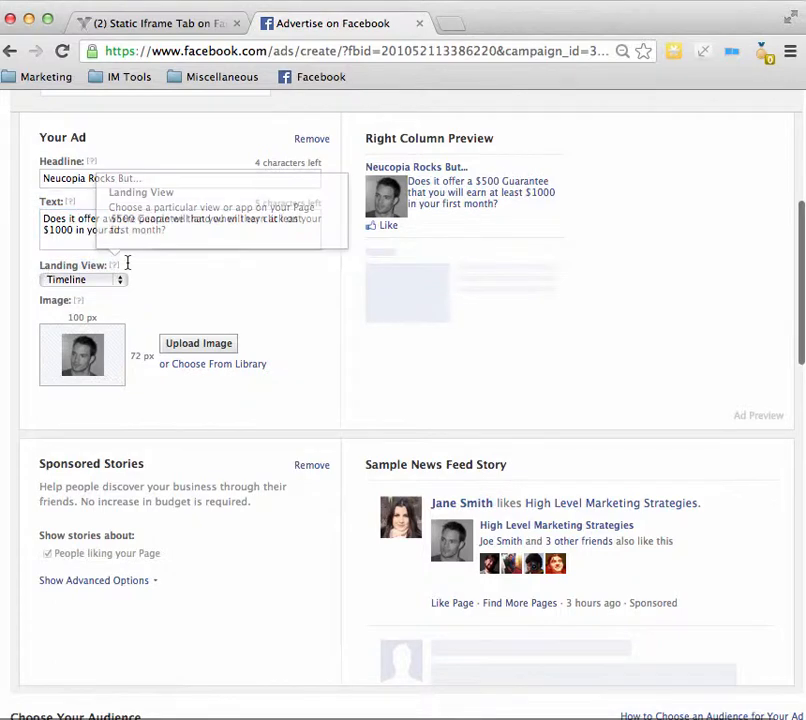
left_click_drag(108, 265, 41, 264)
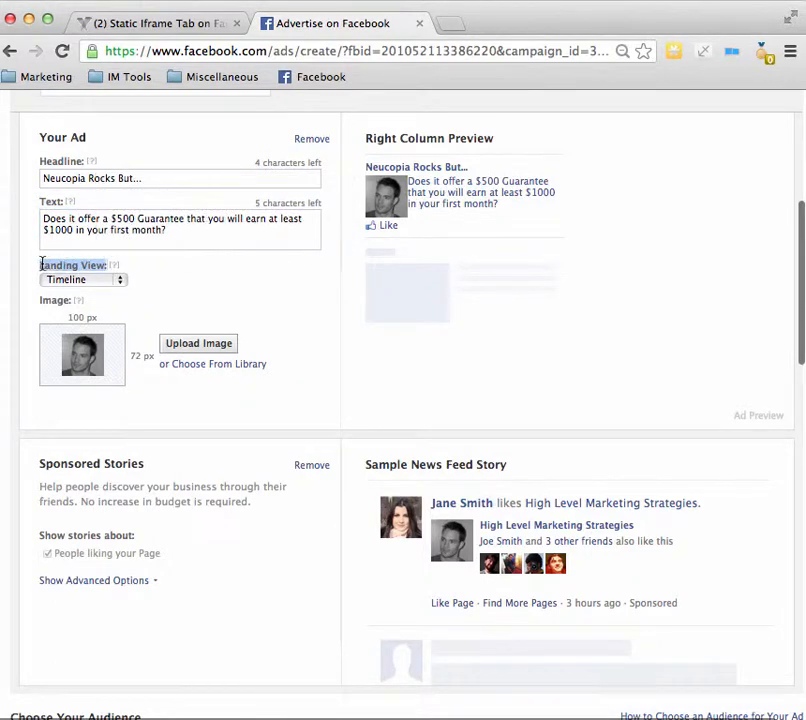
left_click(120, 281)
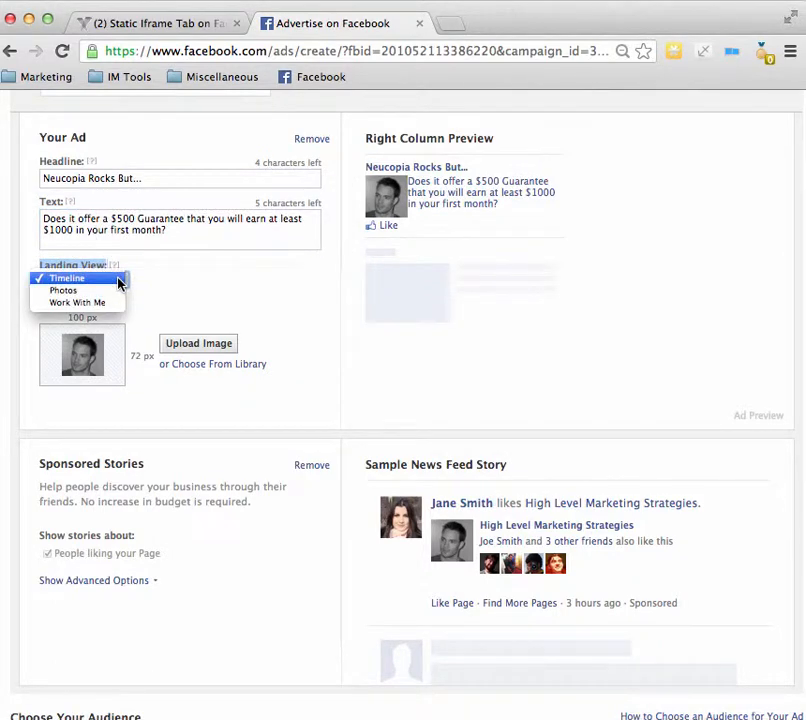
left_click(59, 310)
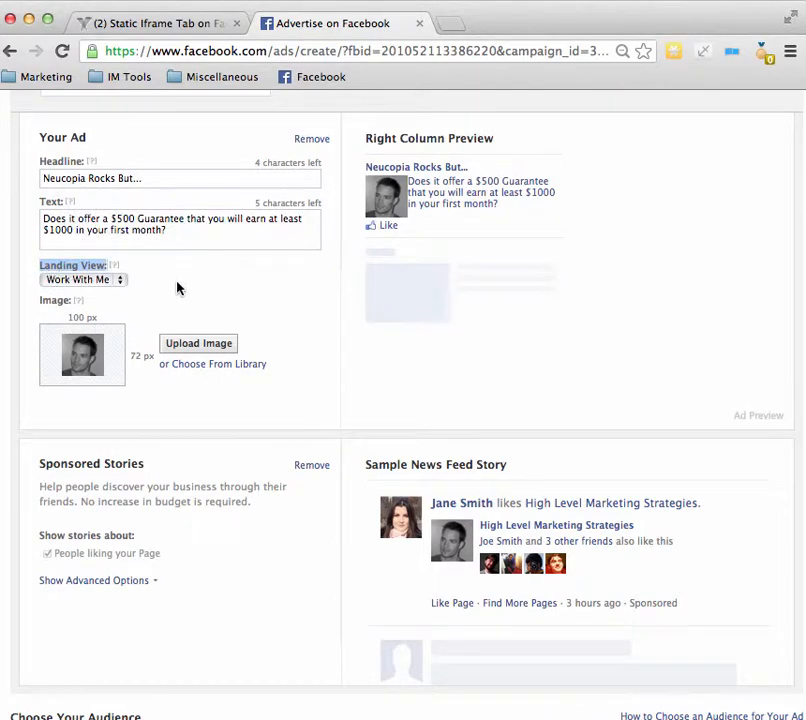
left_click(86, 282)
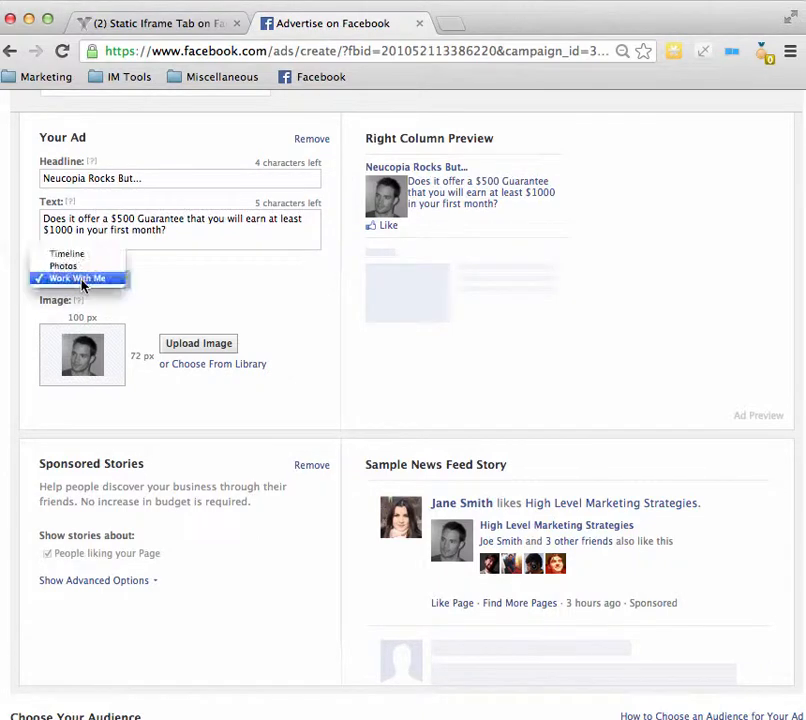
left_click(151, 279)
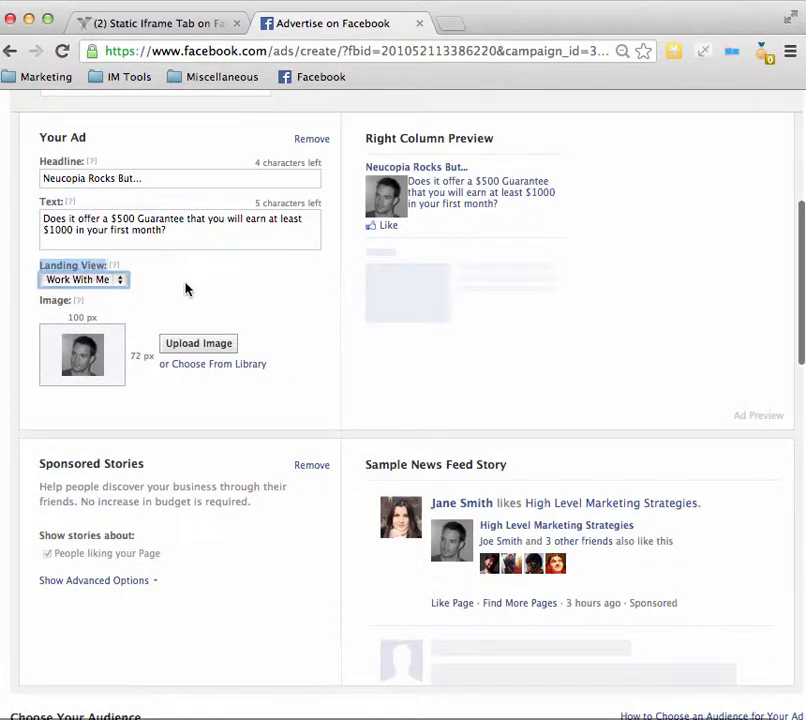
Step: Open picresize.com in a new browser tab to view the picture resizing tool, and return to the Facebook ad
scroll(185, 288, "down", 1)
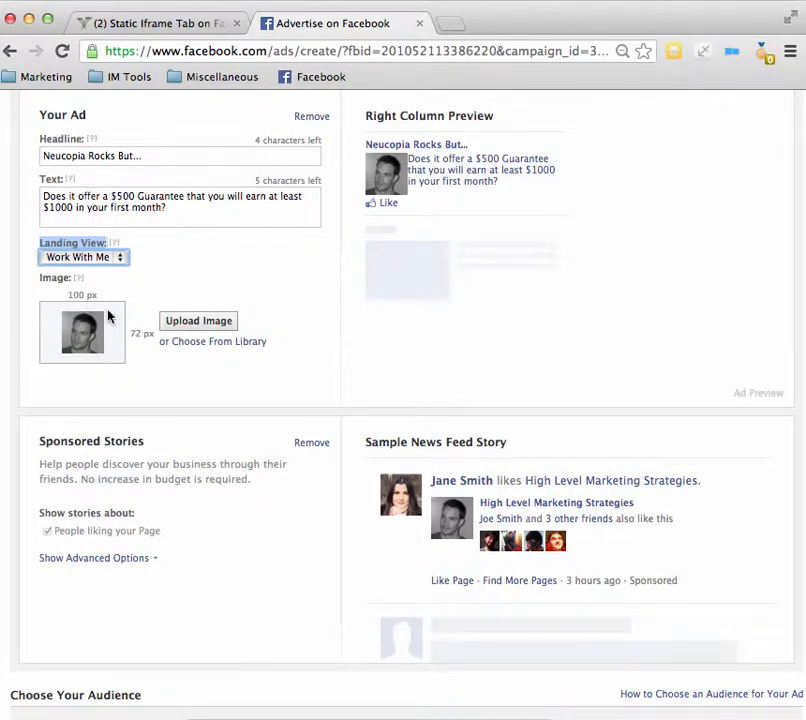
left_click(450, 25)
type("picr")
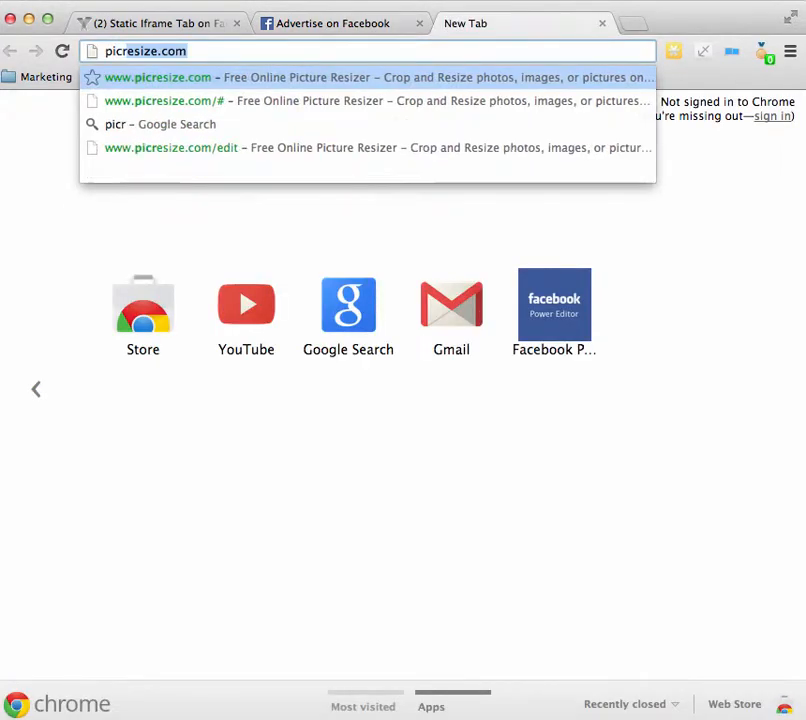
key("Return")
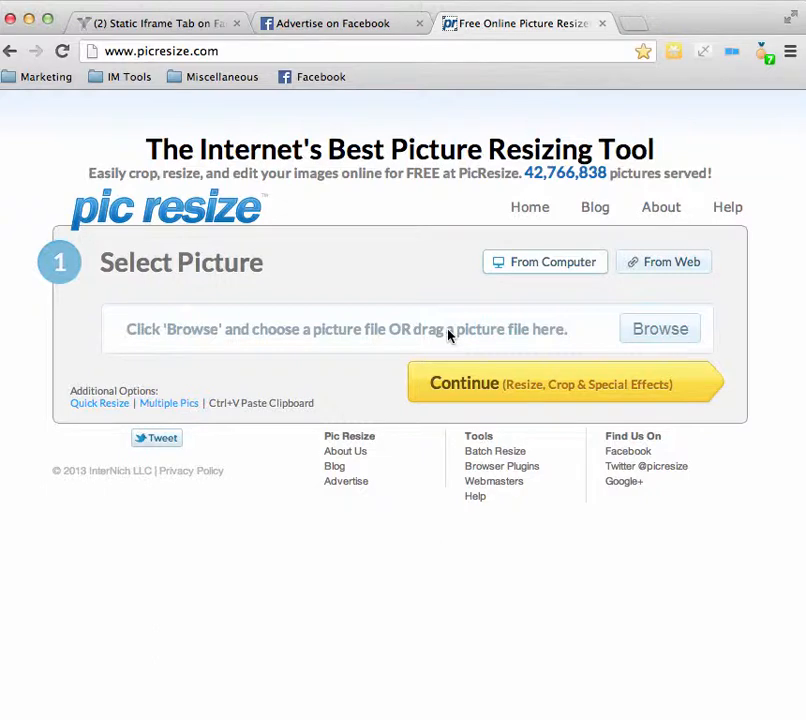
left_click(353, 25)
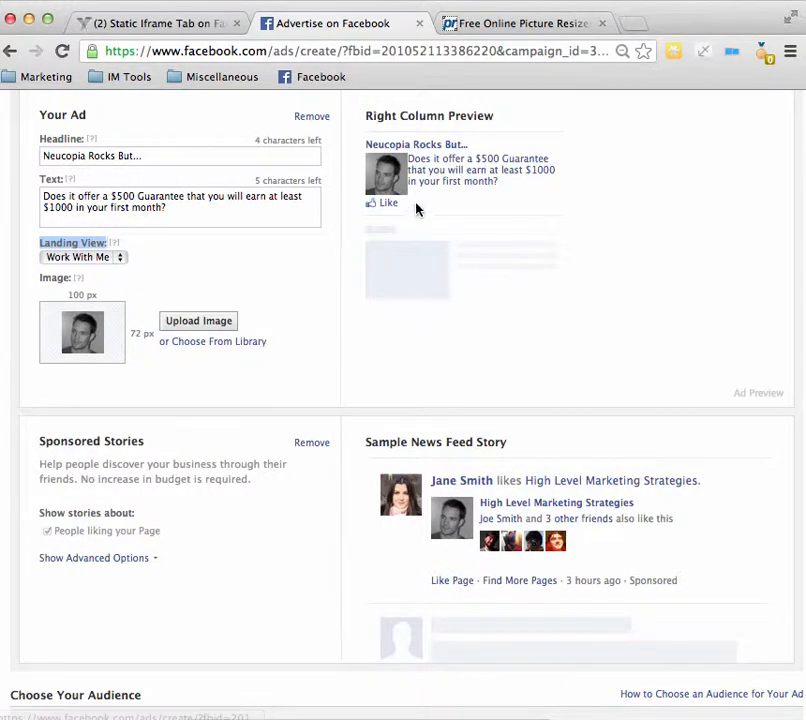
Step: Remove the Sponsored Stories section from the ad
scroll(281, 293, "down", 1)
scroll(281, 294, "up", 2)
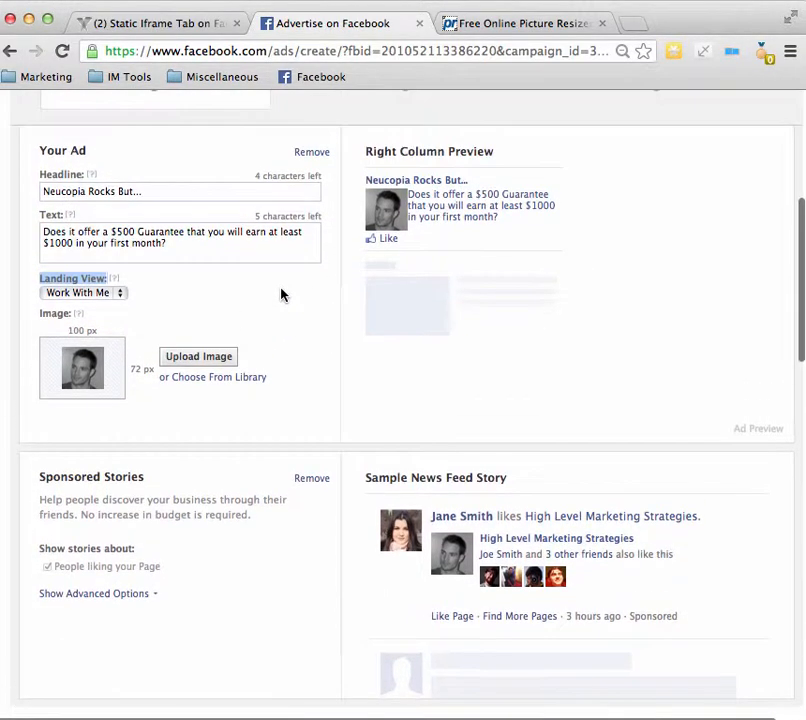
scroll(281, 294, "down", 1)
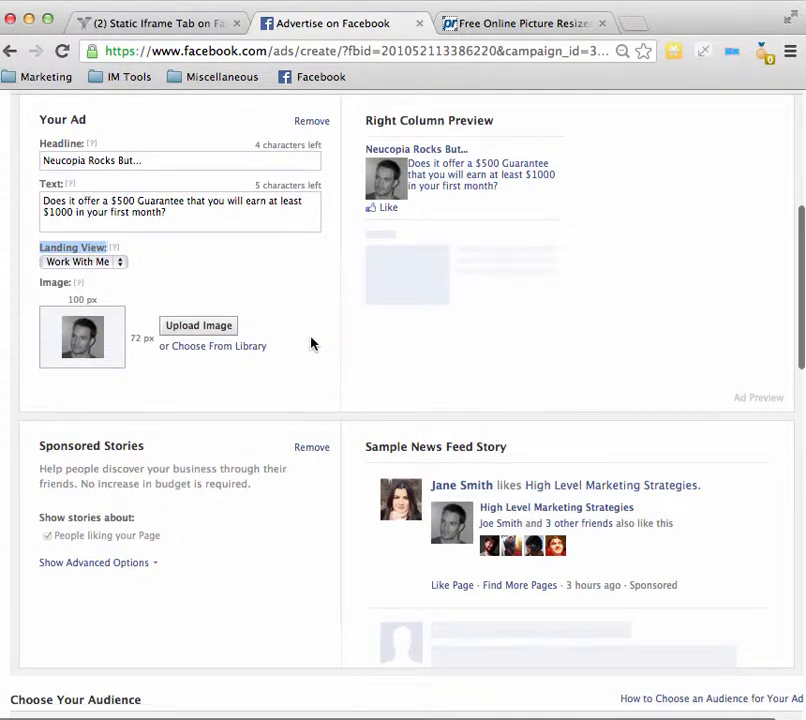
scroll(311, 344, "down", 3)
scroll(311, 344, "down", 5)
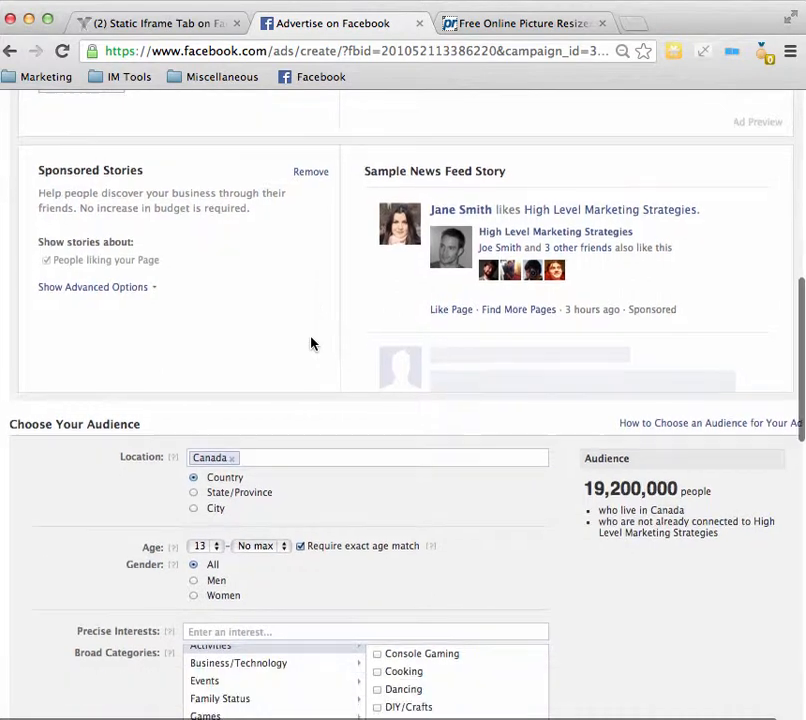
scroll(311, 344, "down", 2)
scroll(278, 337, "up", 1)
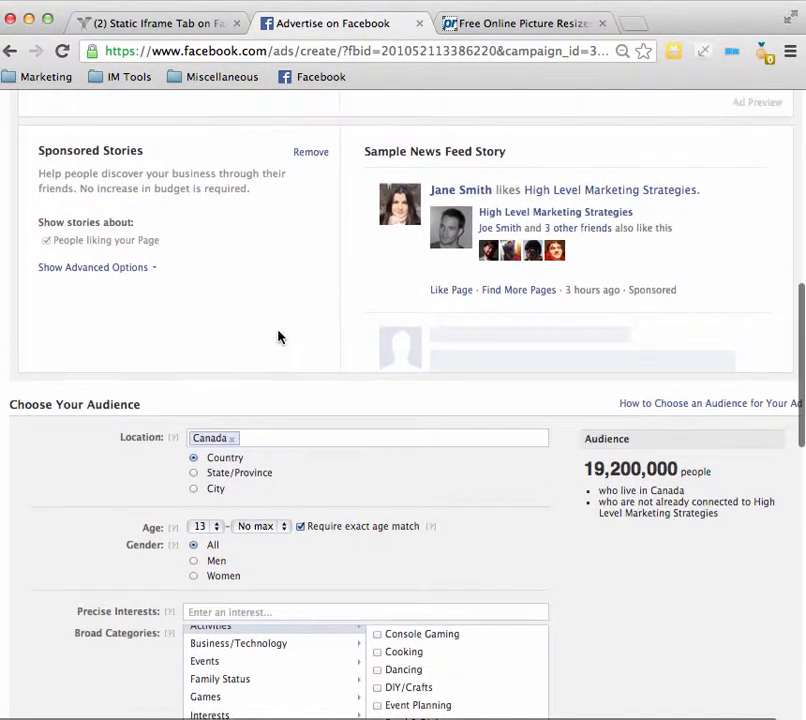
left_click_drag(165, 157, 68, 145)
left_click(310, 153)
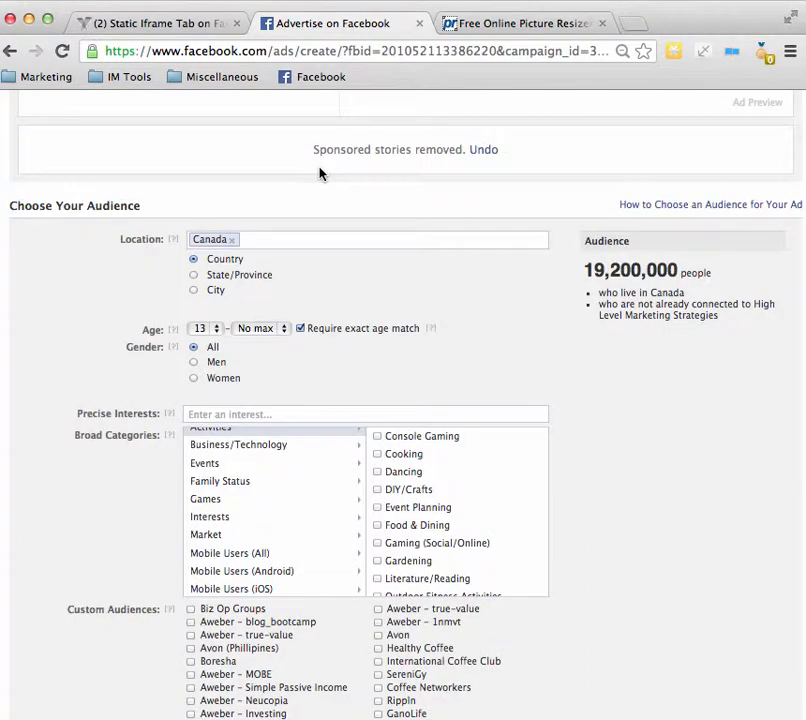
Step: Remove Canada from the target audience's location
scroll(312, 179, "up", 3)
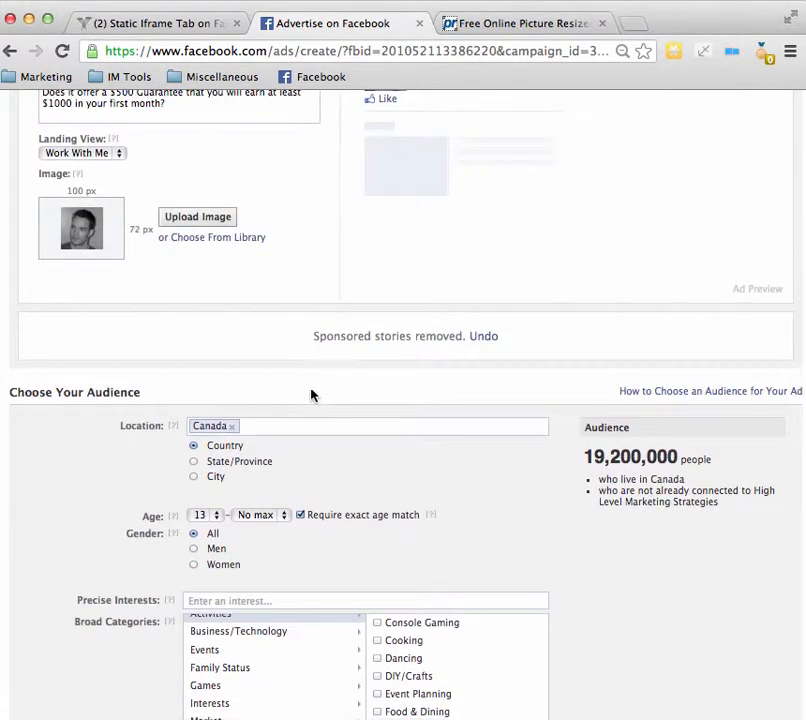
scroll(336, 357, "down", 3)
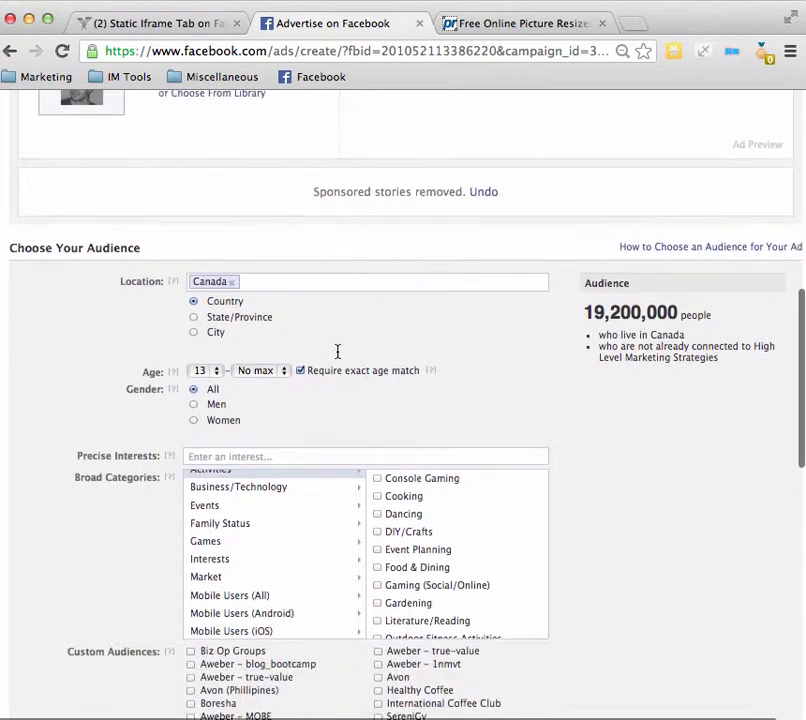
scroll(336, 357, "down", 1)
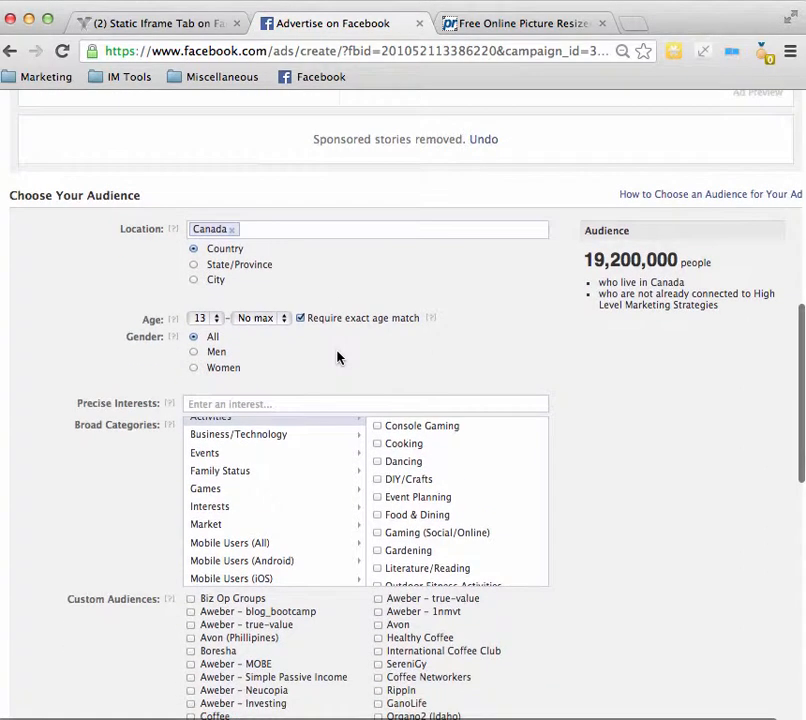
scroll(336, 357, "down", 3)
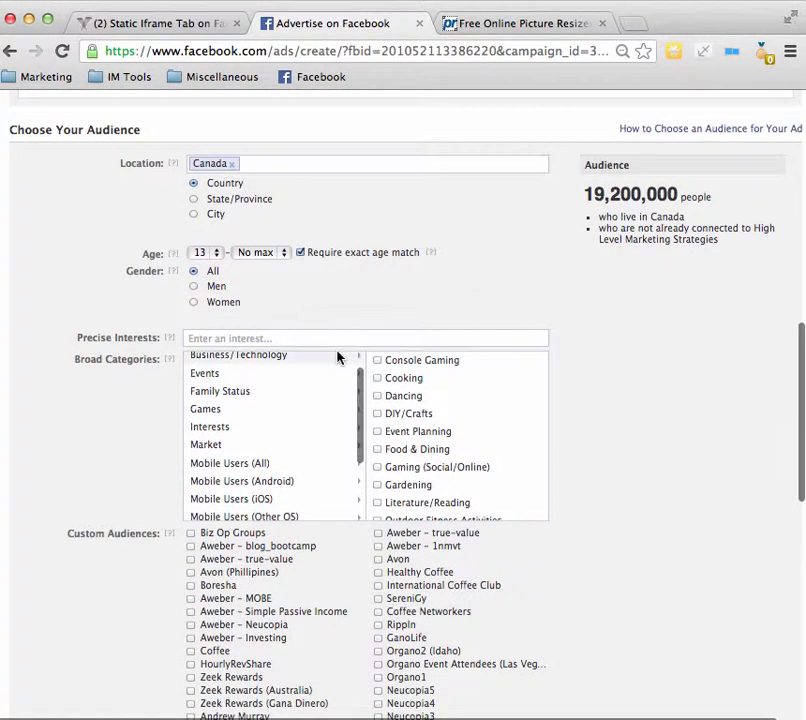
left_click(234, 166)
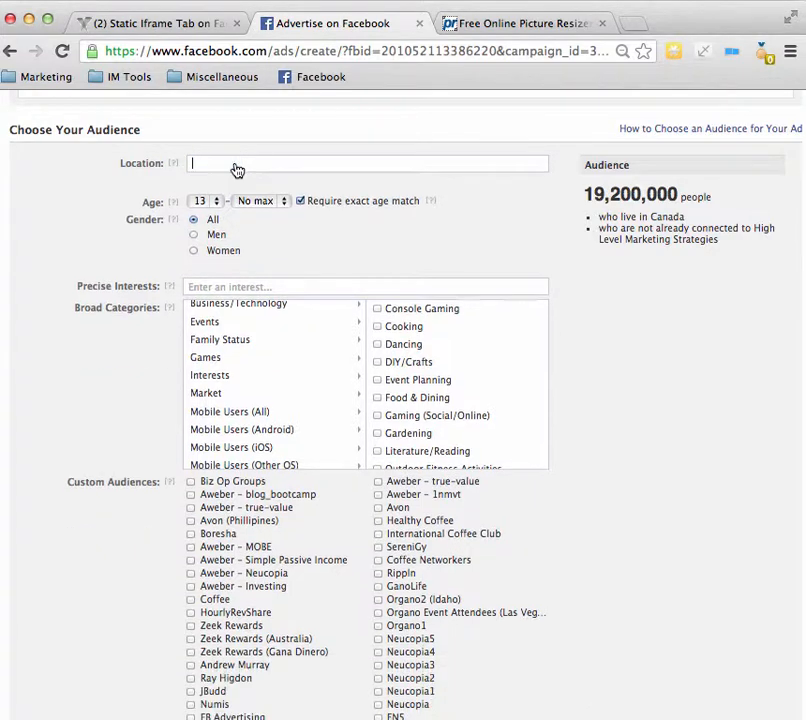
Step: Examine the audience's age, gender, interest and broad category options and the list of custom audiences
scroll(98, 249, "down", 1)
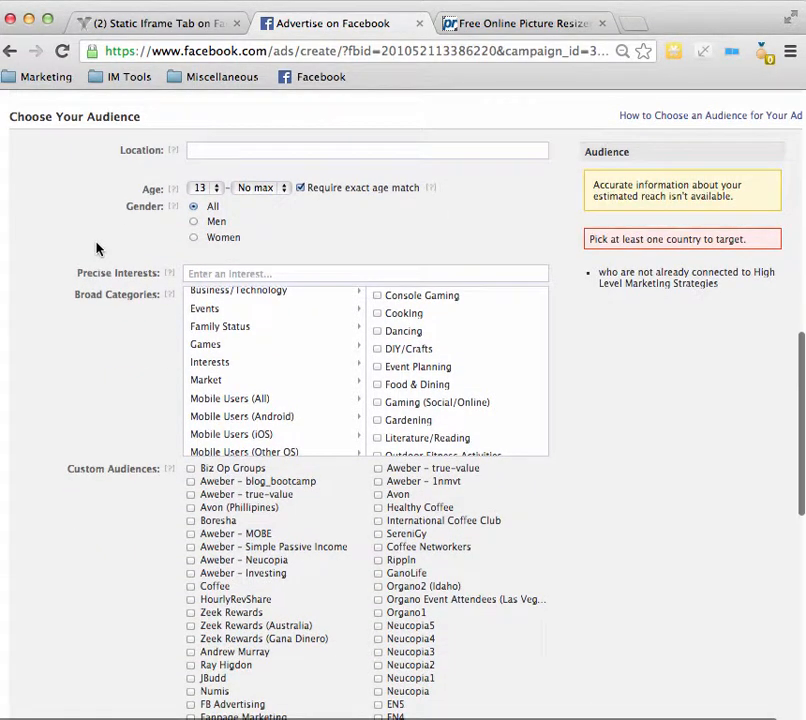
scroll(98, 249, "down", 1)
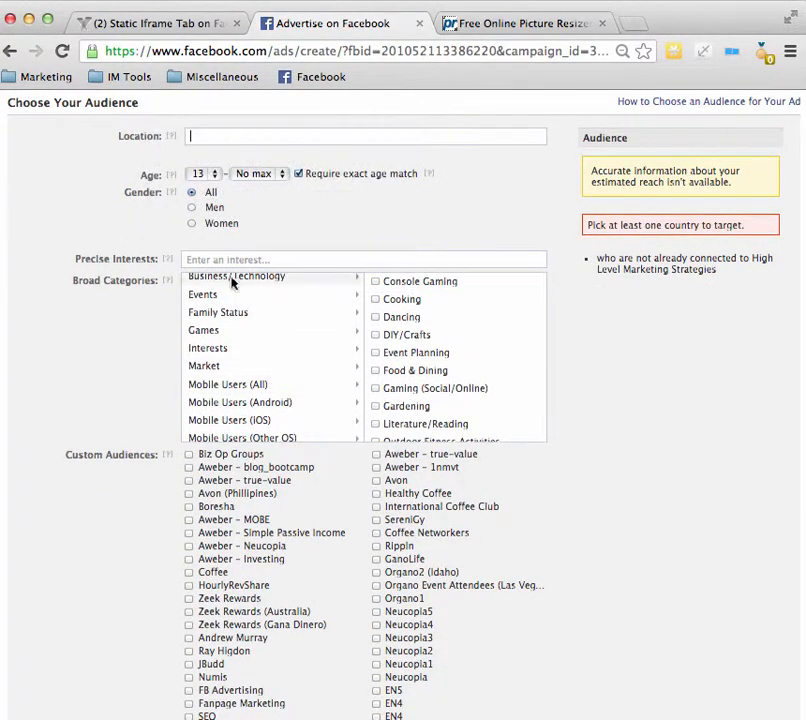
scroll(290, 380, "down", 5)
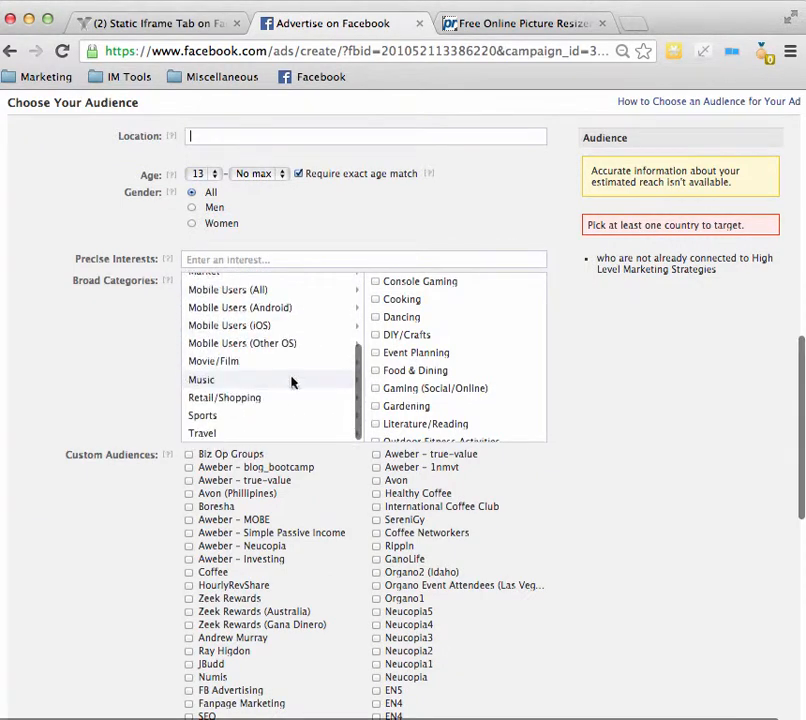
scroll(426, 360, "up", 1)
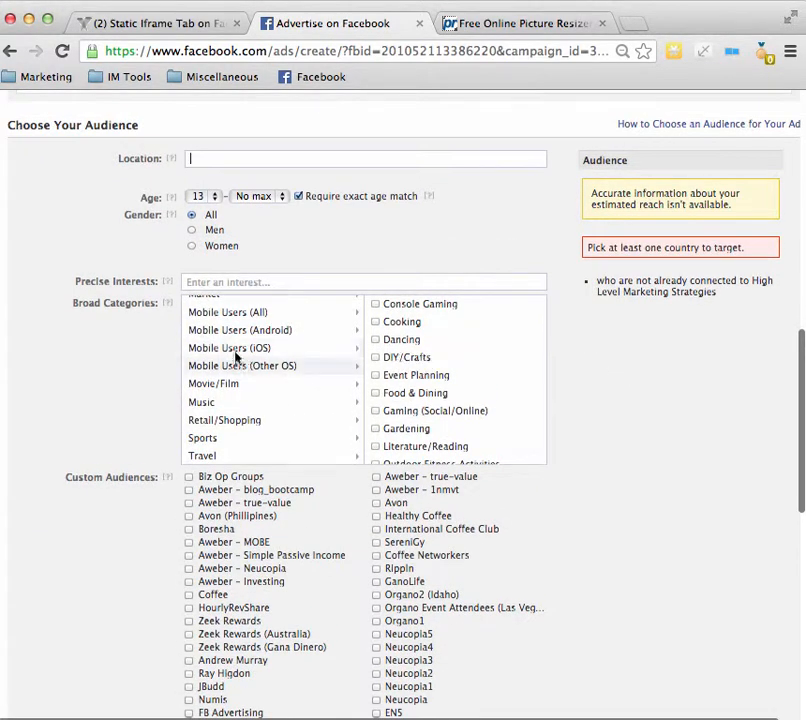
scroll(140, 371, "down", 1)
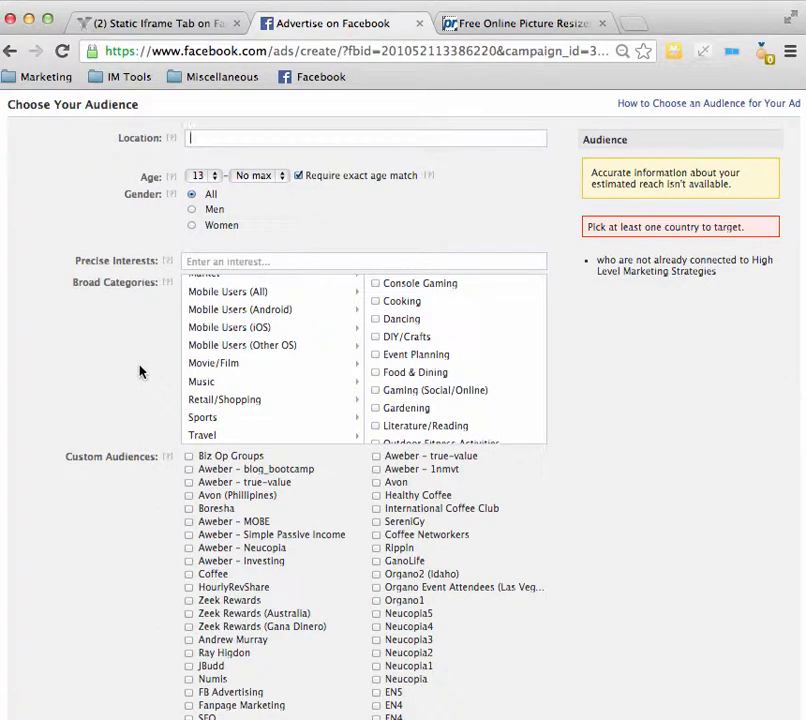
scroll(122, 377, "down", 1)
scroll(122, 377, "down", 5)
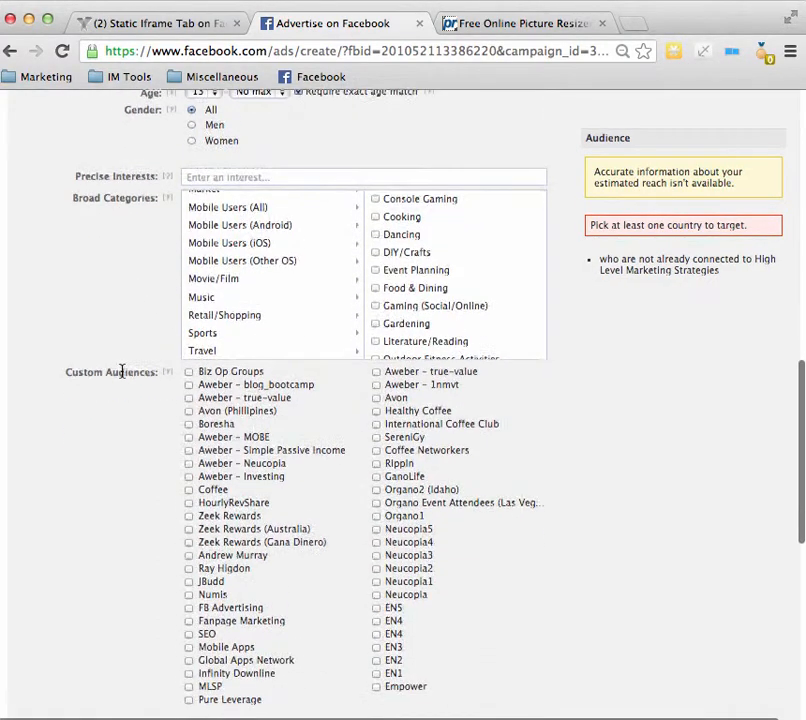
mouse_move(178, 243)
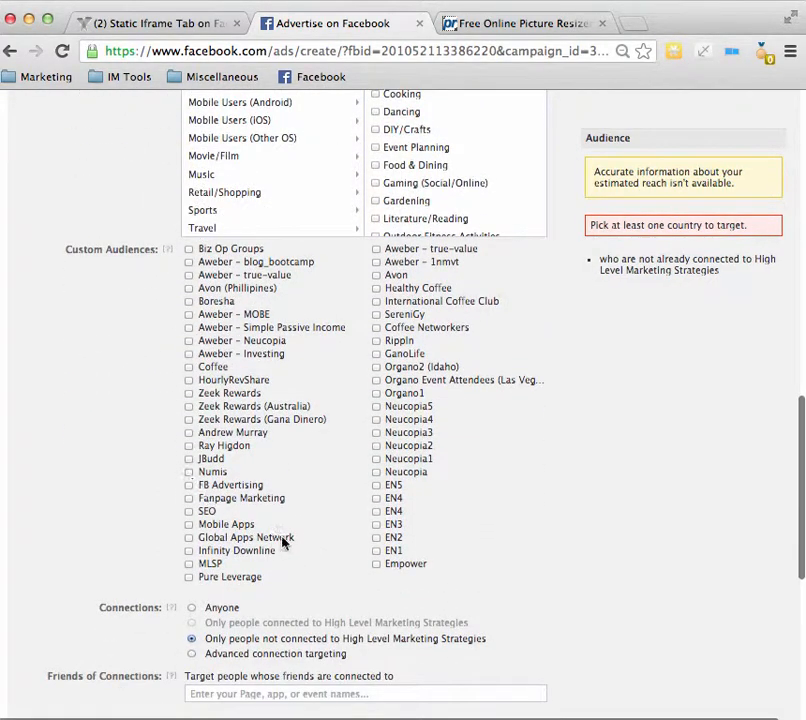
left_click(376, 472)
scroll(376, 476, "up", 4)
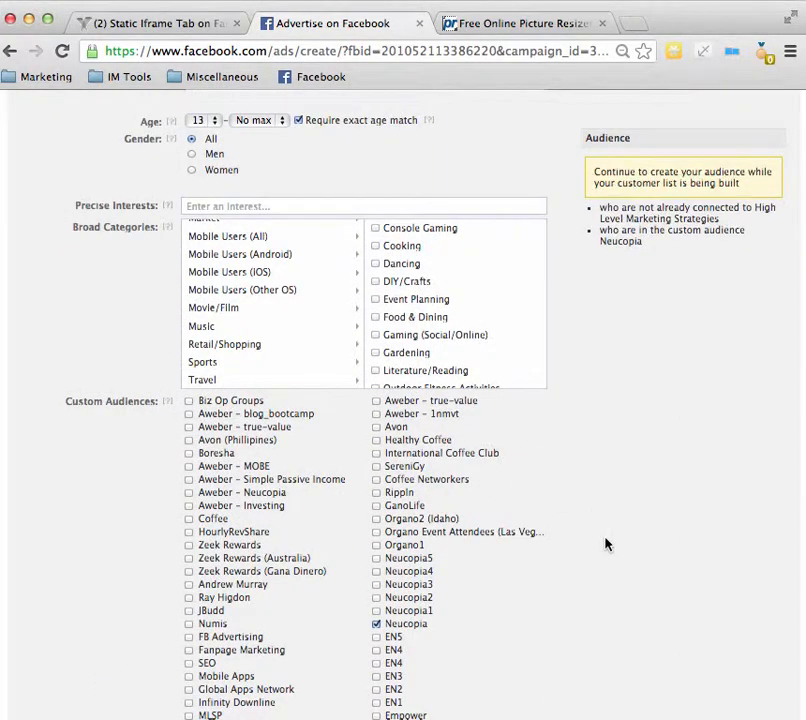
scroll(600, 412, "down", 4)
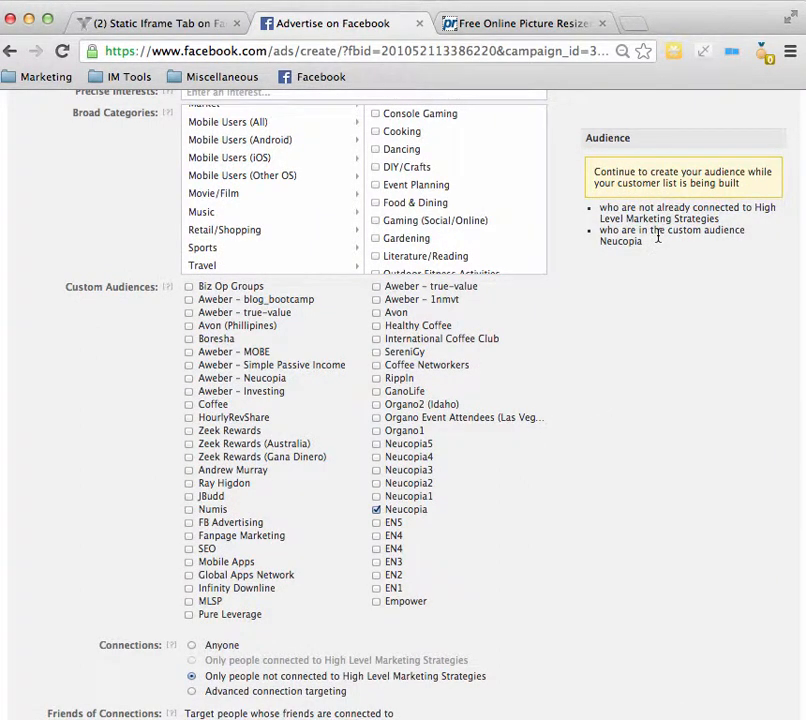
scroll(599, 239, "down", 1)
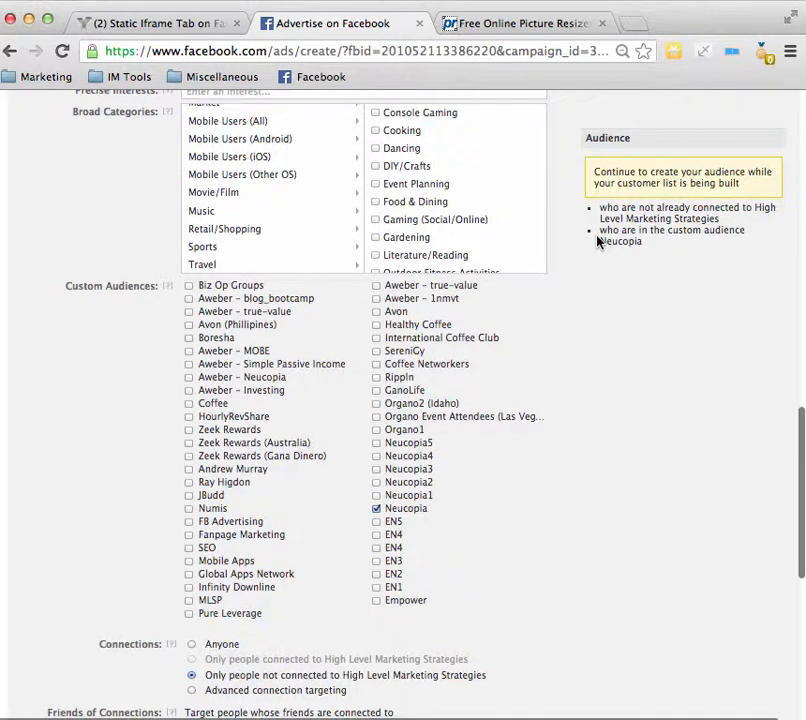
left_click(376, 508)
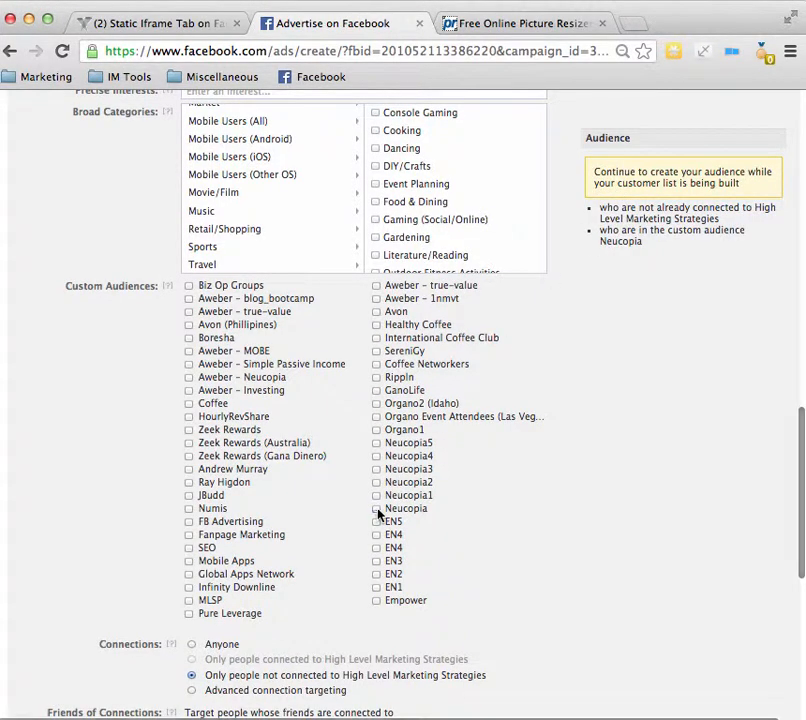
Step: Target the custom audiences Neucopia1, Neucopia2, Neucopia3, Neucopia4 and Neucopia5
left_click(376, 495)
left_click(376, 482)
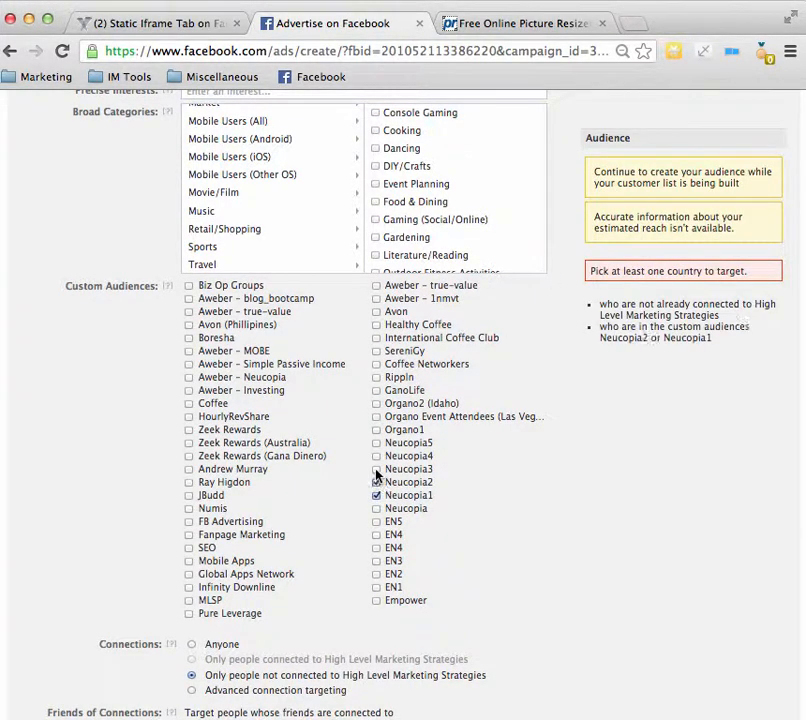
left_click(376, 469)
left_click(377, 456)
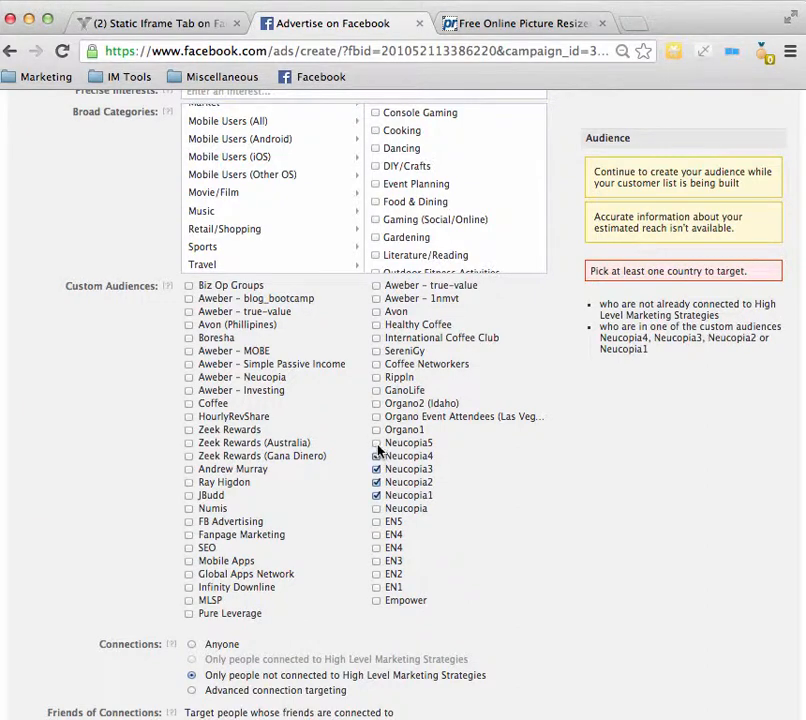
left_click(376, 443)
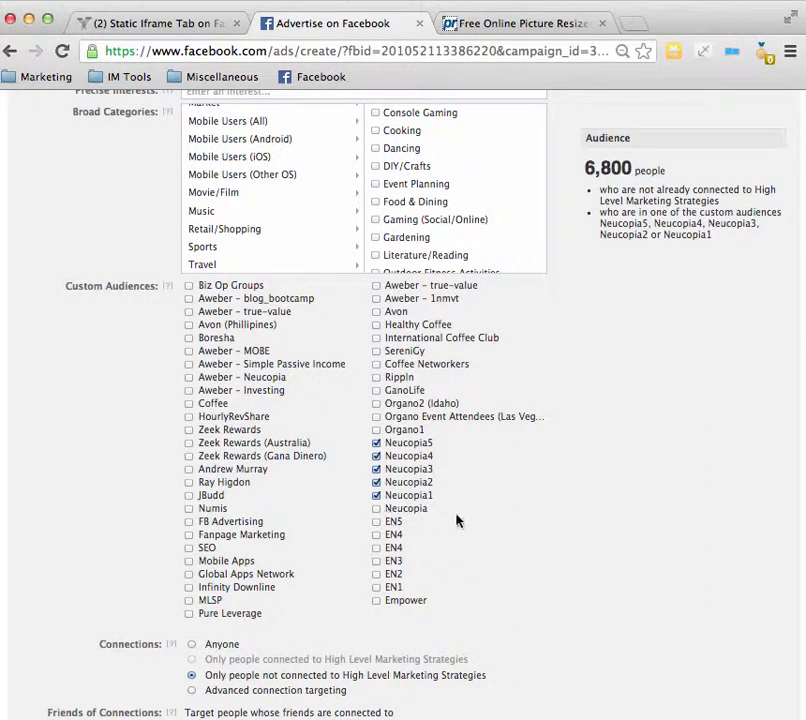
Step: Set the audience's Connections targeting to Anyone, so that page connections do not restrict who sees the ad
scroll(590, 237, "down", 1)
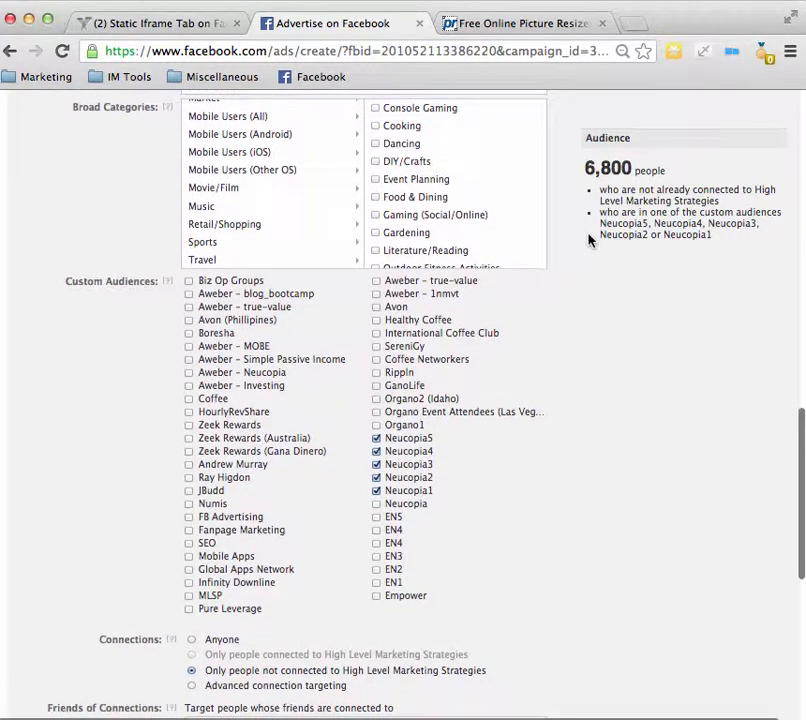
scroll(570, 506, "down", 2)
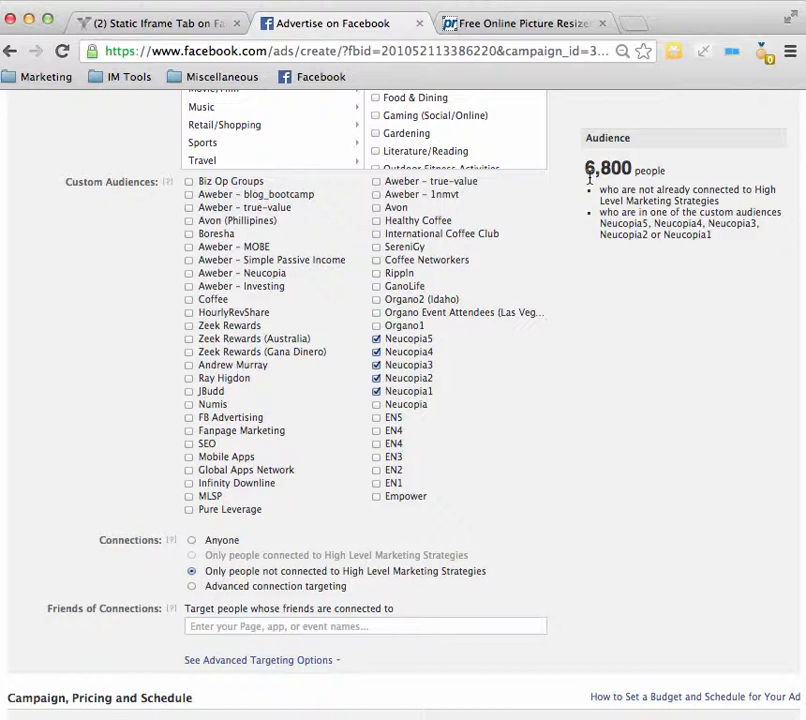
scroll(573, 319, "down", 1)
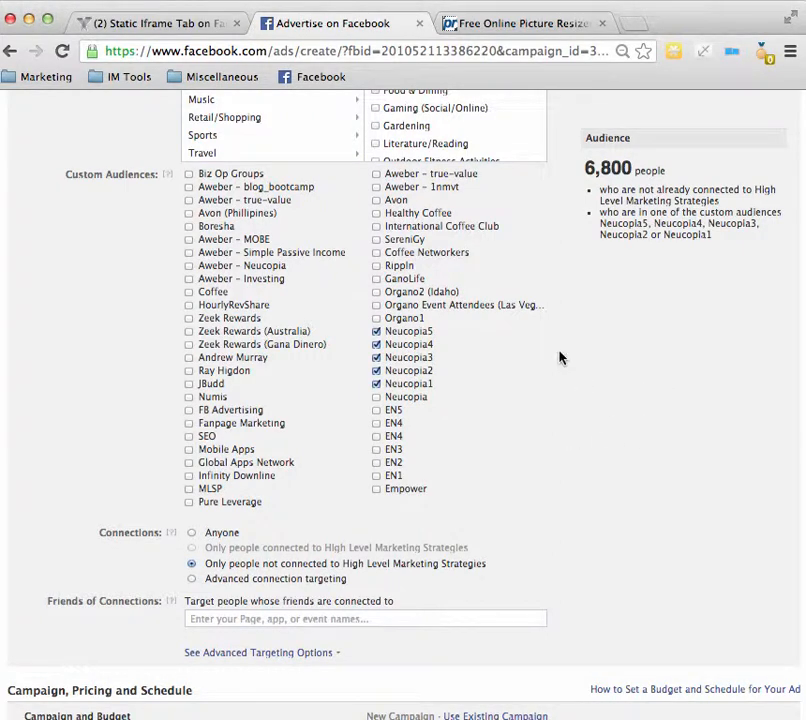
scroll(560, 357, "down", 2)
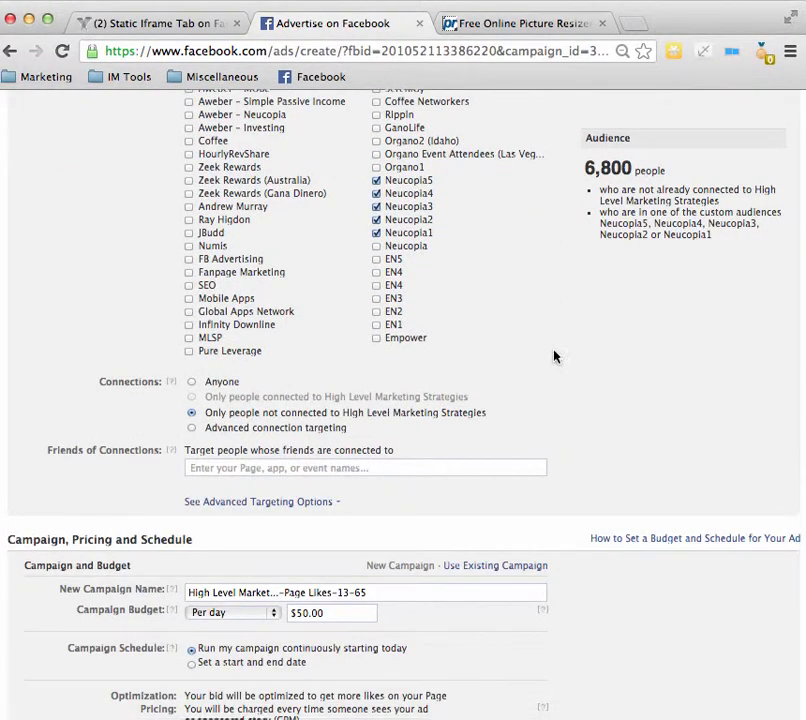
scroll(558, 357, "down", 3)
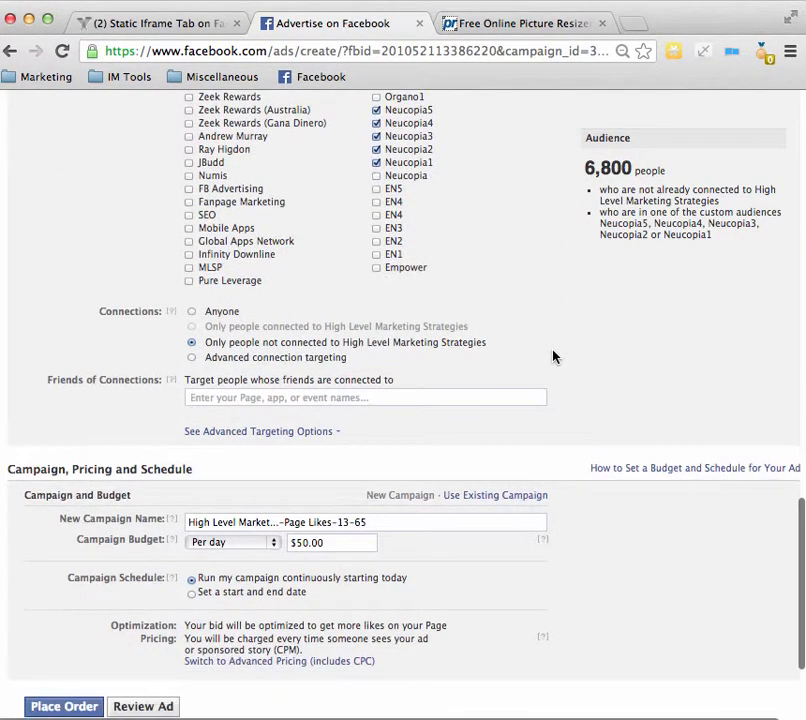
left_click(193, 312)
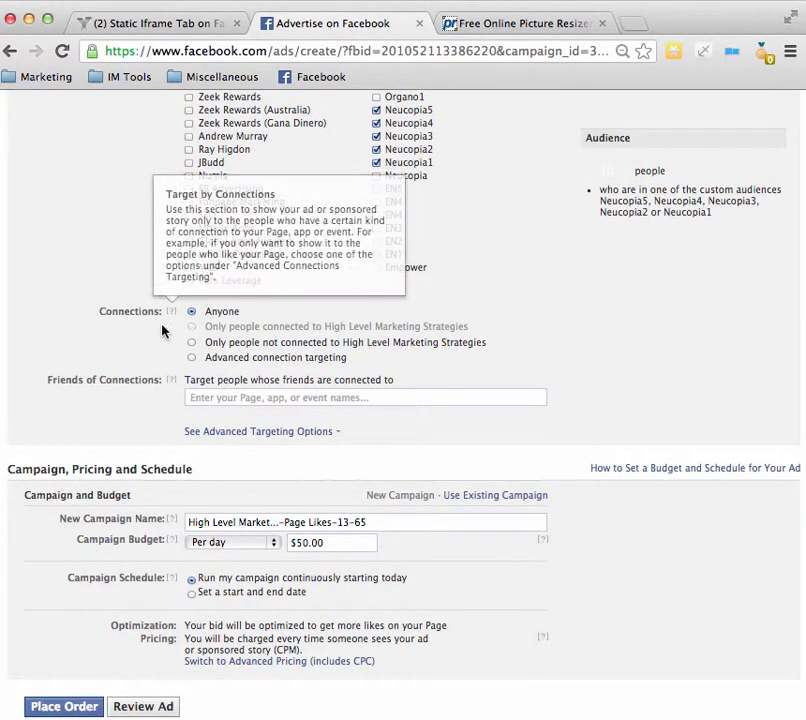
Step: Examine the campaign name, budget and schedule settings together with the ad's content and chosen audience
scroll(144, 344, "down", 2)
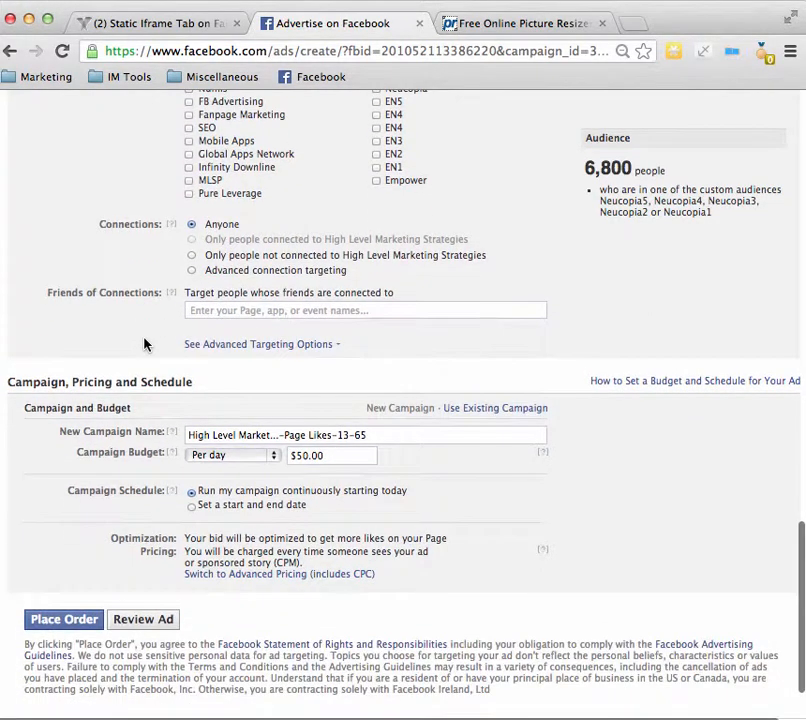
scroll(144, 344, "down", 2)
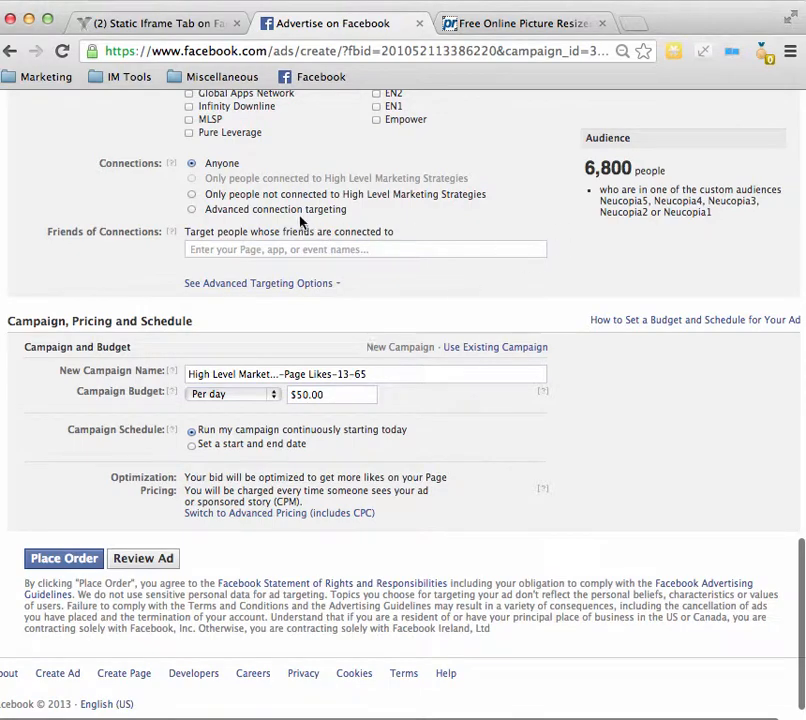
scroll(336, 225, "up", 5)
scroll(336, 225, "down", 5)
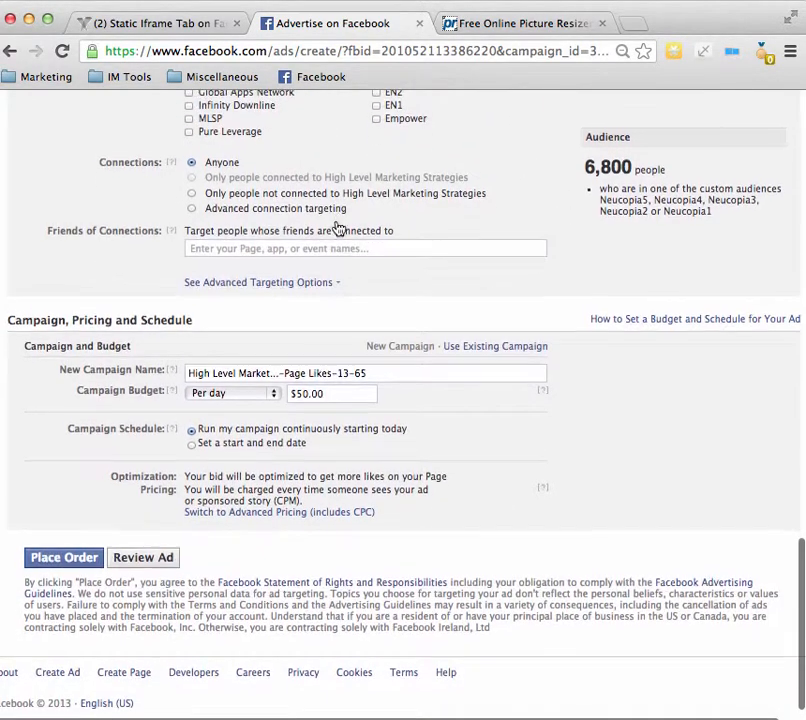
left_click_drag(33, 321, 194, 312)
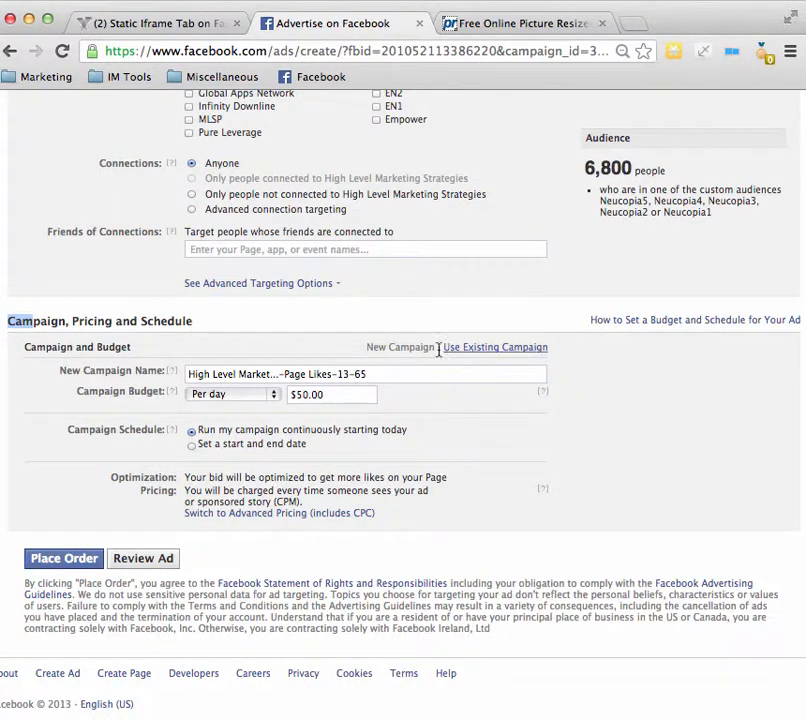
left_click(385, 374)
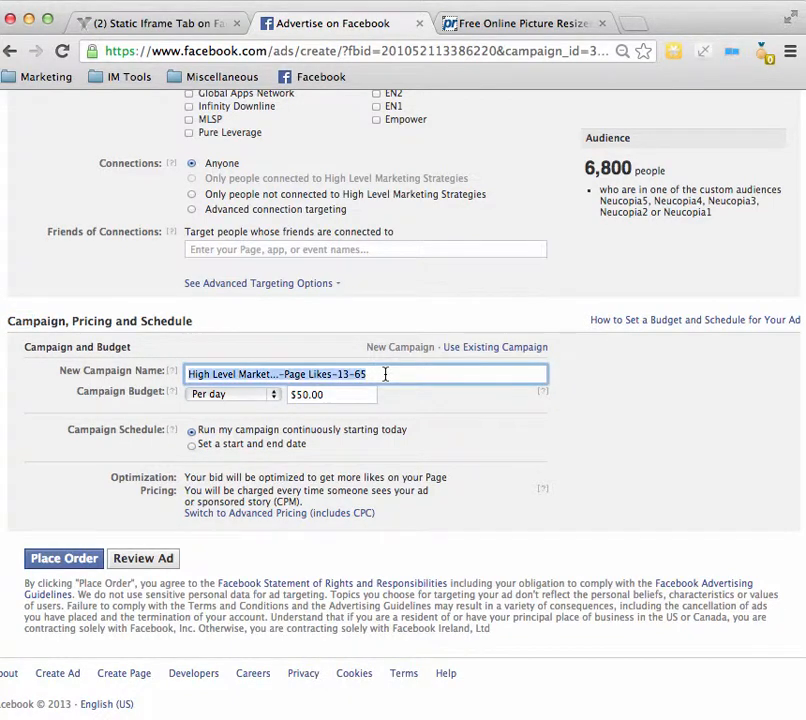
scroll(440, 385, "up", 3)
scroll(449, 378, "up", 2)
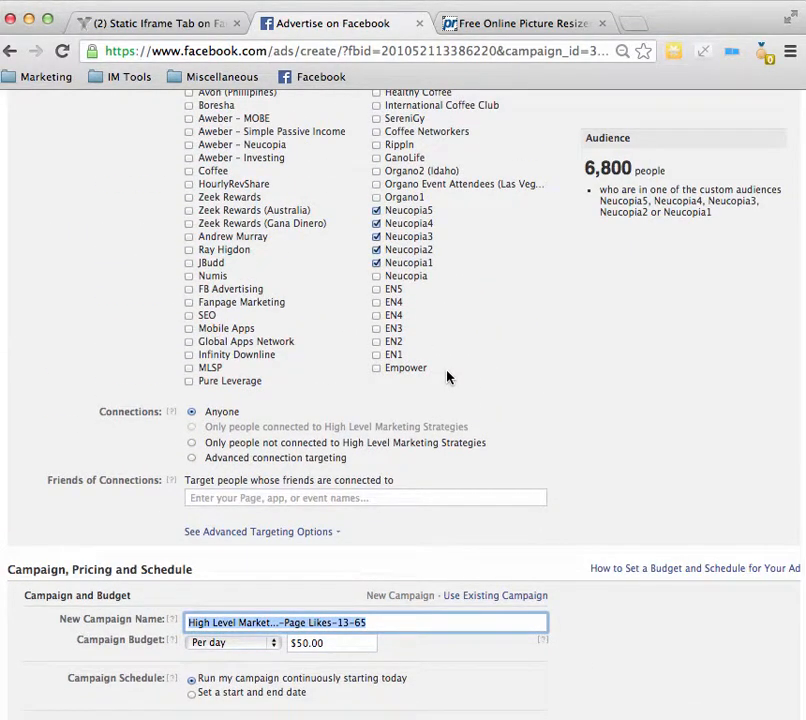
scroll(447, 376, "up", 3)
scroll(447, 378, "down", 6)
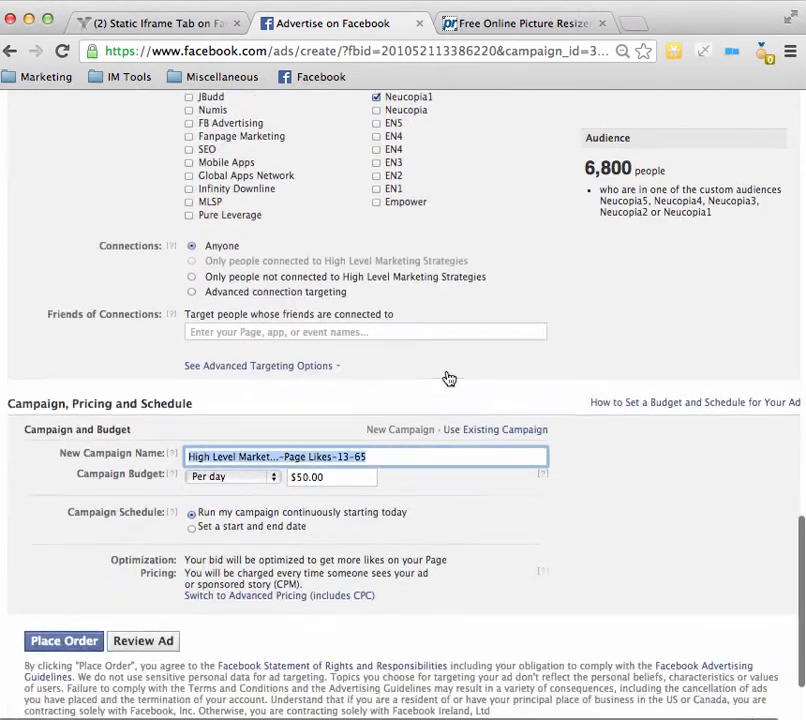
scroll(449, 378, "down", 2)
scroll(446, 374, "up", 15)
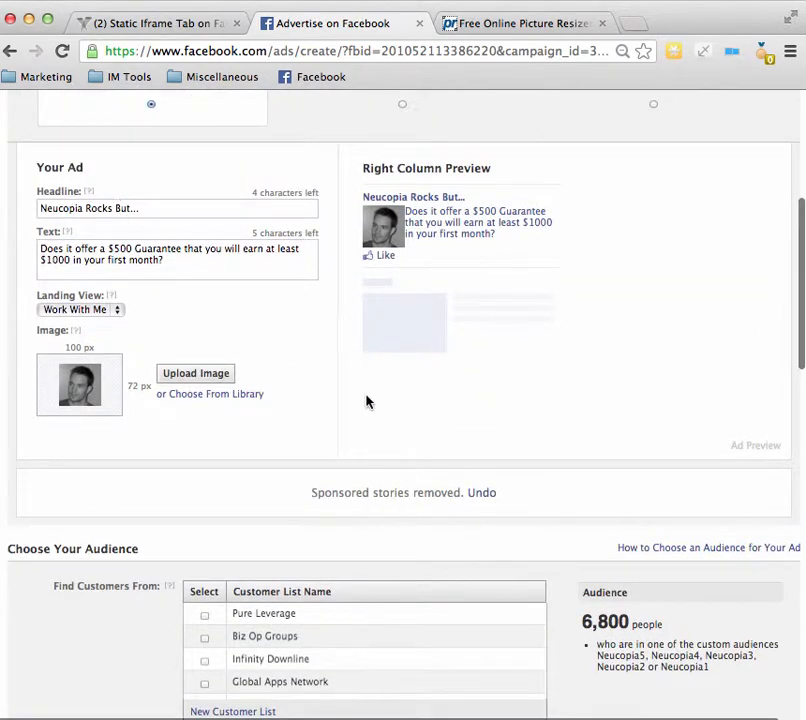
scroll(367, 401, "down", 10)
scroll(300, 422, "up", 8)
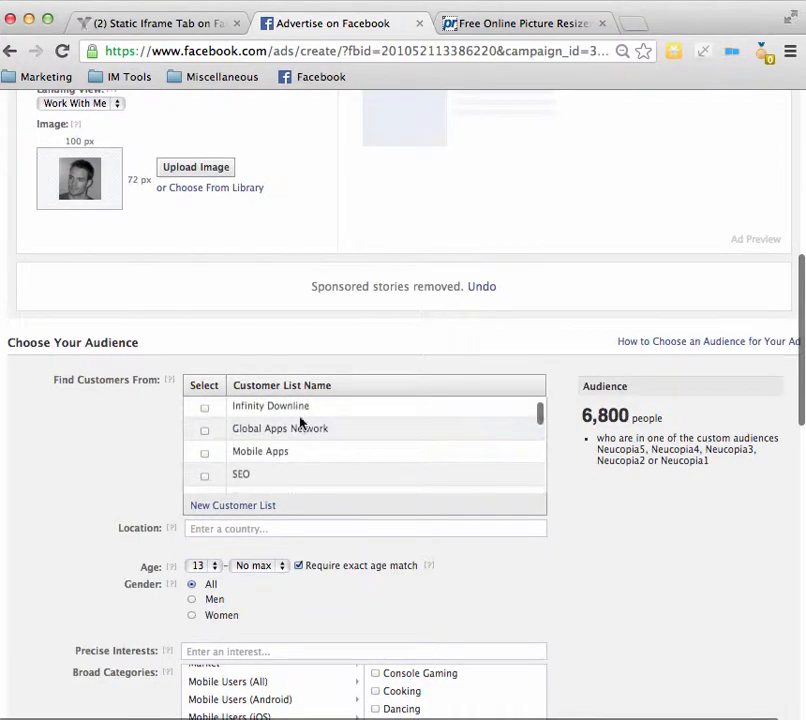
scroll(54, 500, "down", 20)
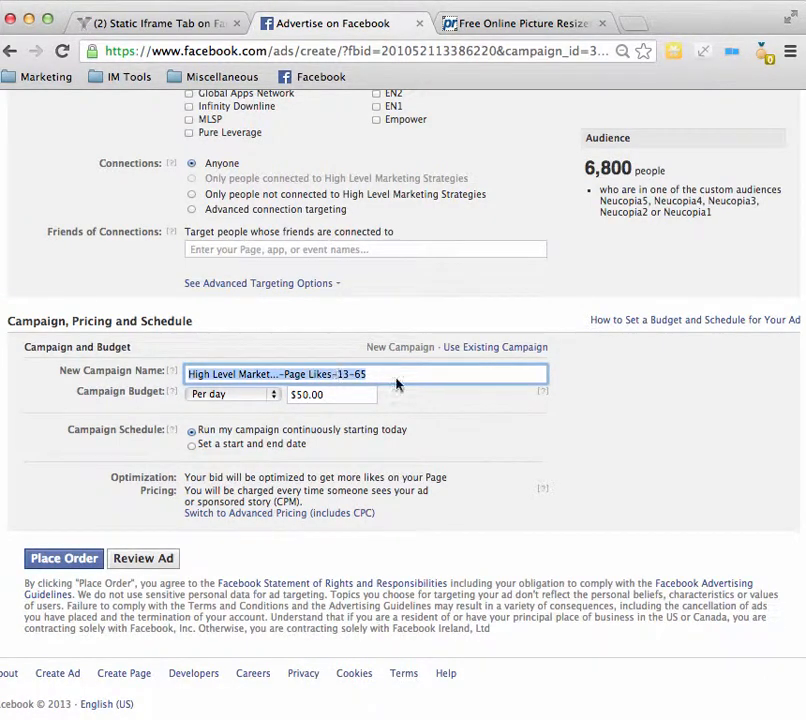
Step: Assign the ad to the existing campaign Leveraged Concepts Online – MTTB instead of a new campaign
left_click(467, 349)
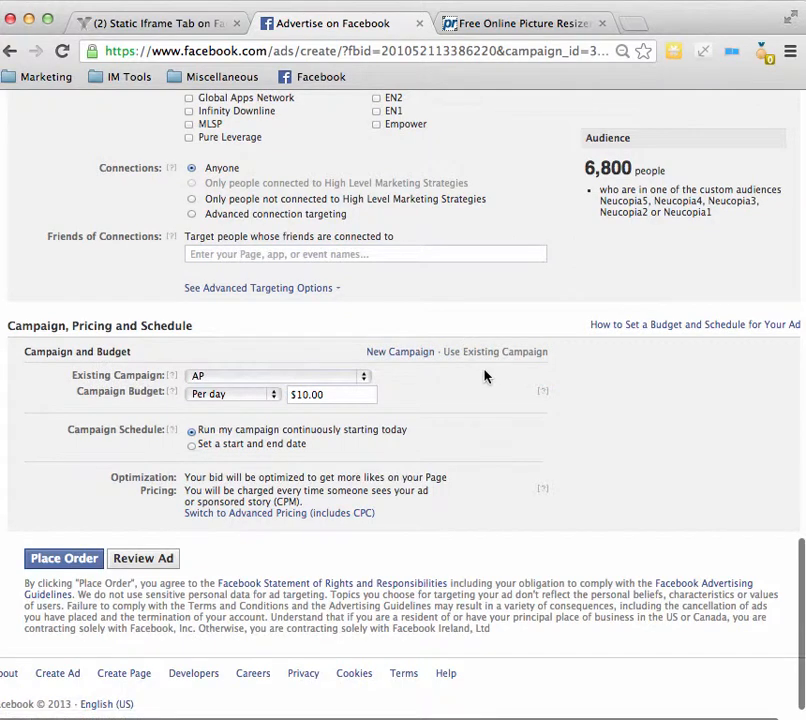
left_click(363, 377)
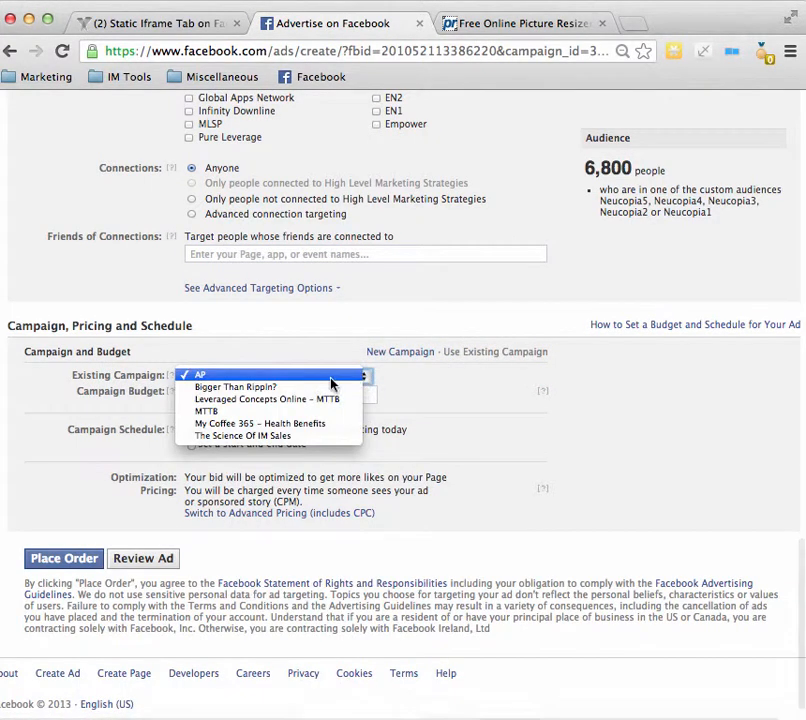
left_click(226, 401)
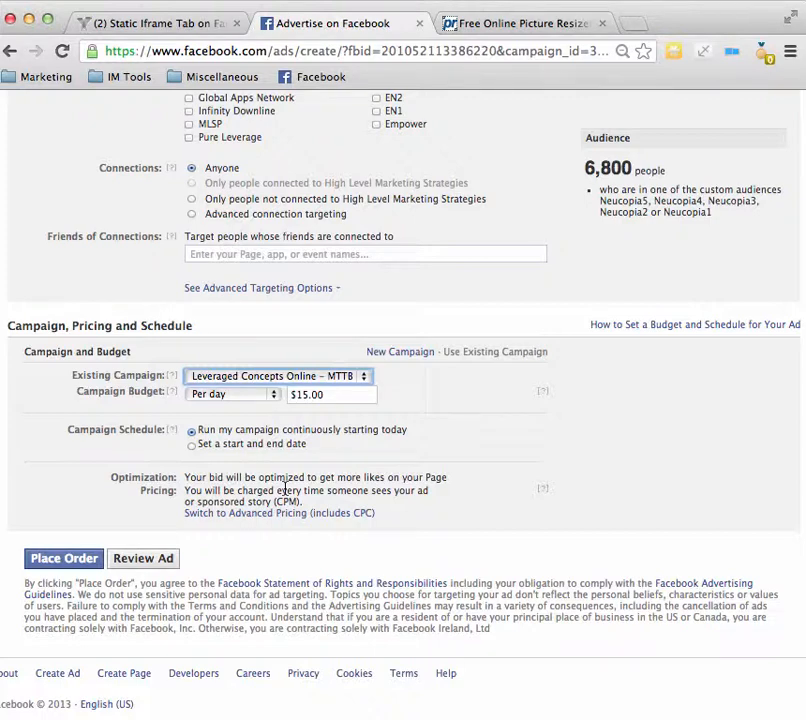
Step: Switch the campaign to advanced pricing and choose Optimize for impressions
left_click(251, 513)
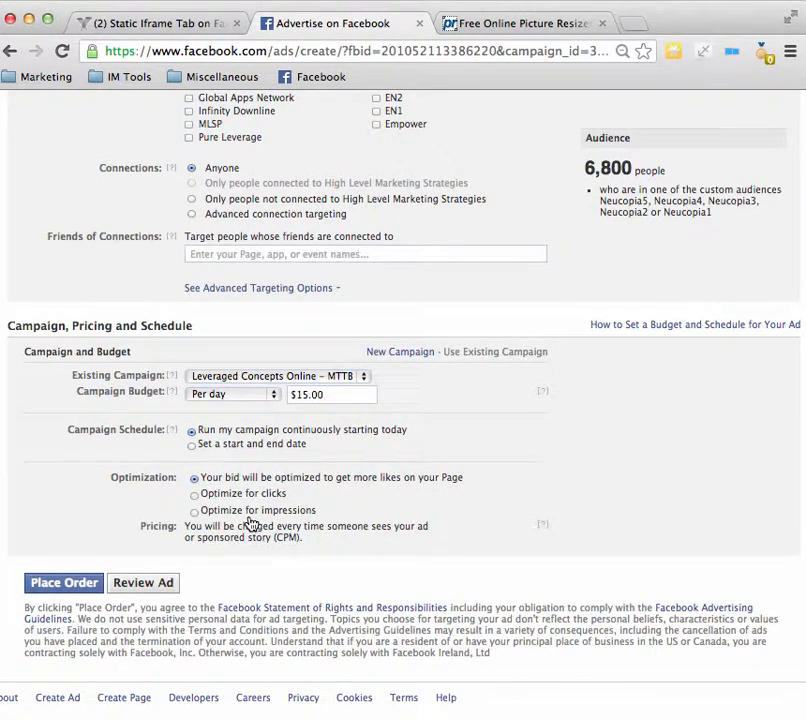
scroll(157, 519, "down", 1)
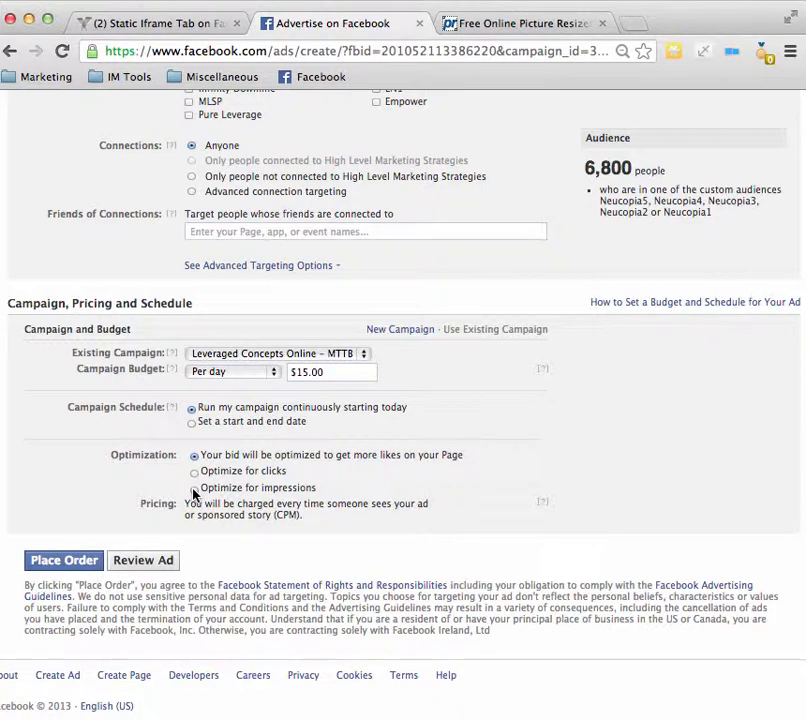
left_click(194, 489)
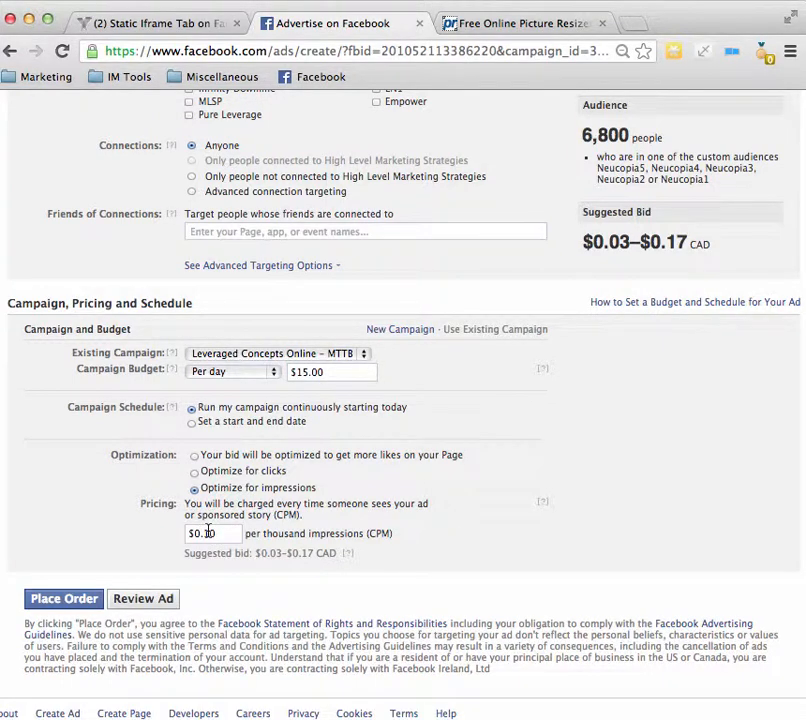
Step: Change the optimization to clicks with manual bidding for clicks
left_click(194, 473)
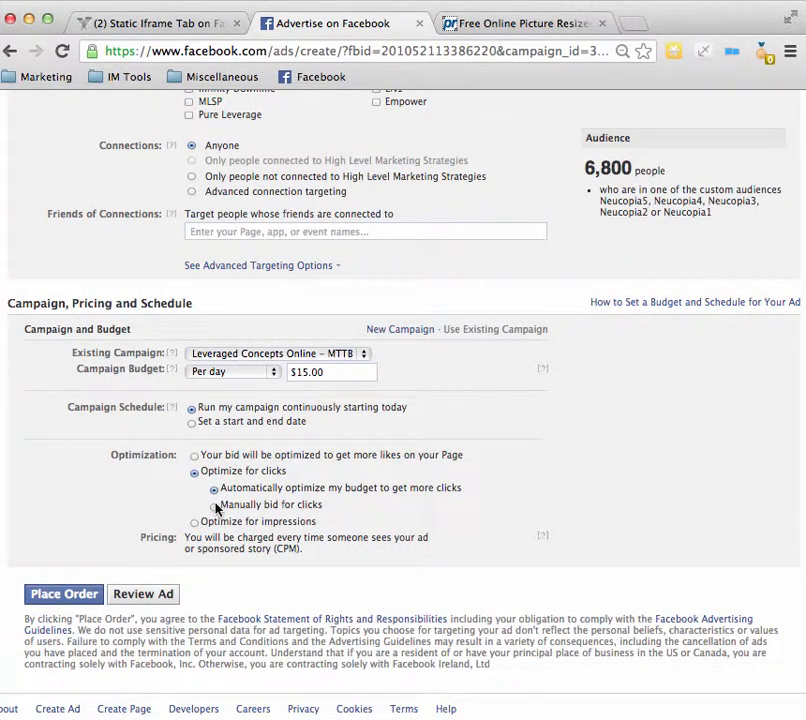
left_click(213, 507)
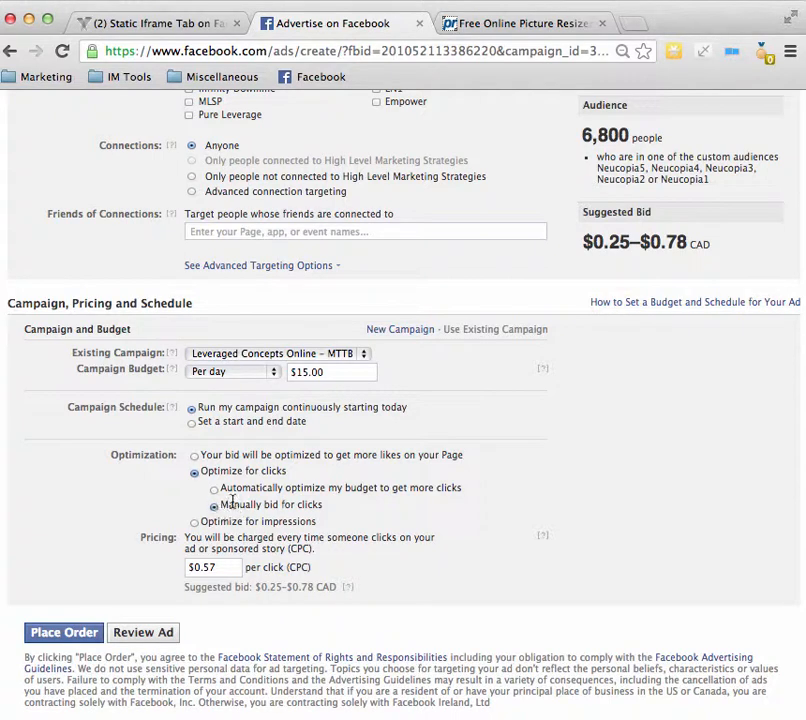
left_click_drag(226, 505, 313, 503)
left_click(576, 446)
Step: Review the audience targeting, selected custom audiences and suggested bid against the campaign's budget and optimization settings
scroll(579, 345, "up", 3)
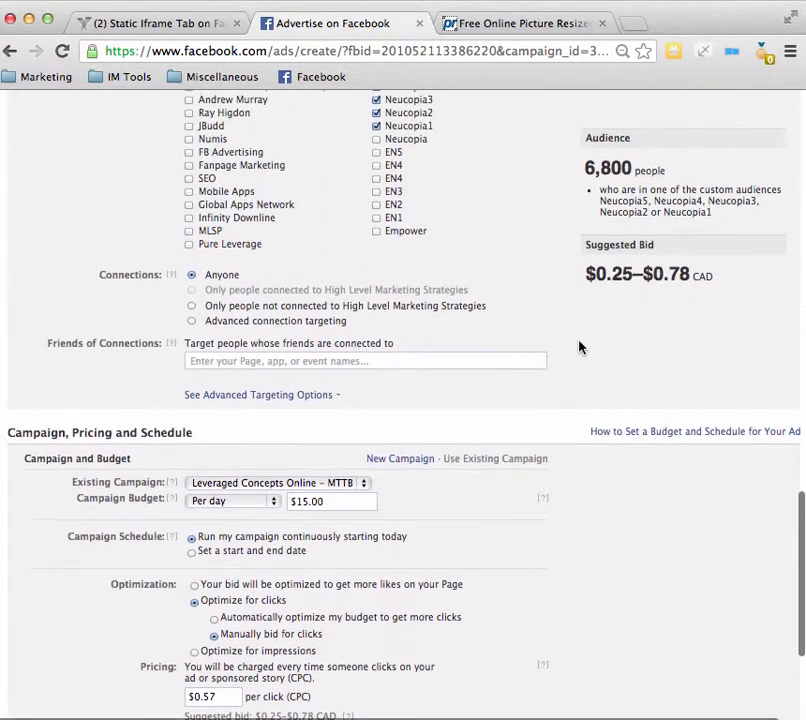
scroll(579, 347, "up", 8)
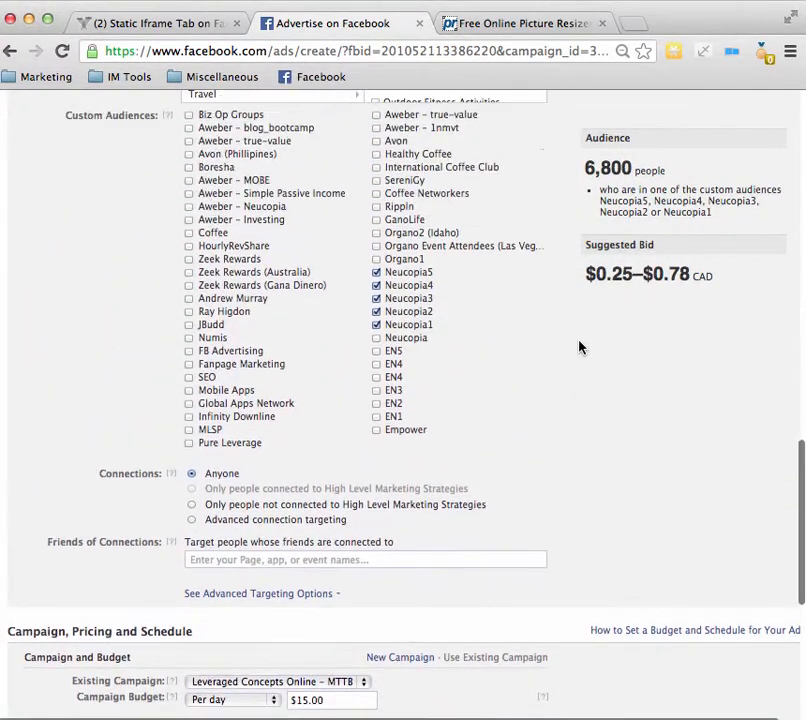
scroll(579, 347, "up", 8)
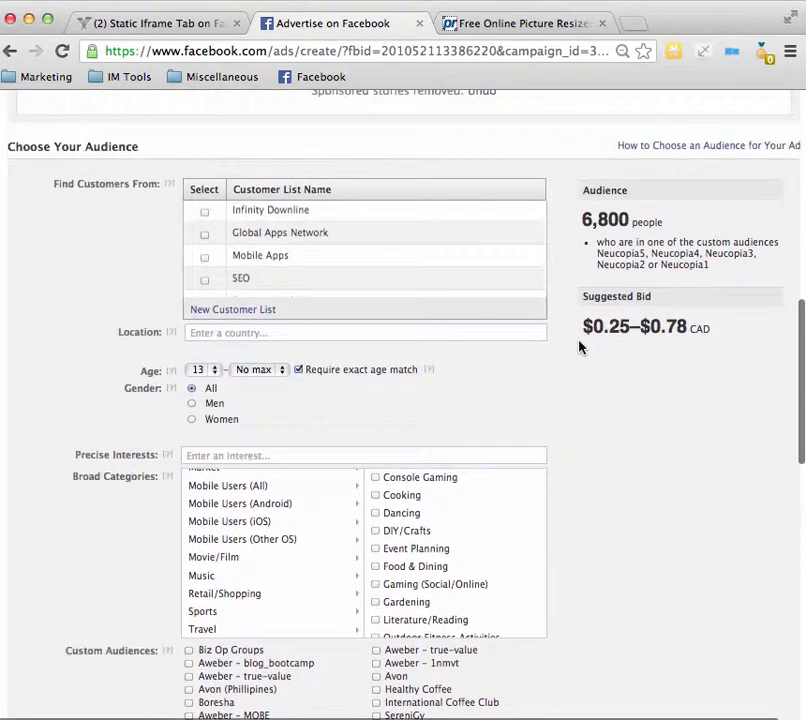
scroll(579, 345, "up", 3)
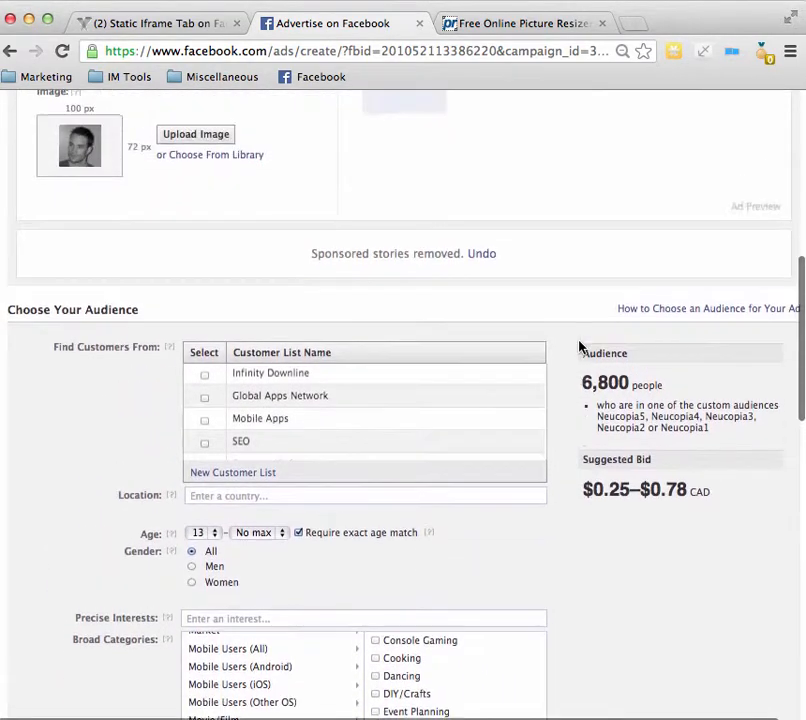
scroll(579, 345, "down", 5)
scroll(579, 347, "down", 10)
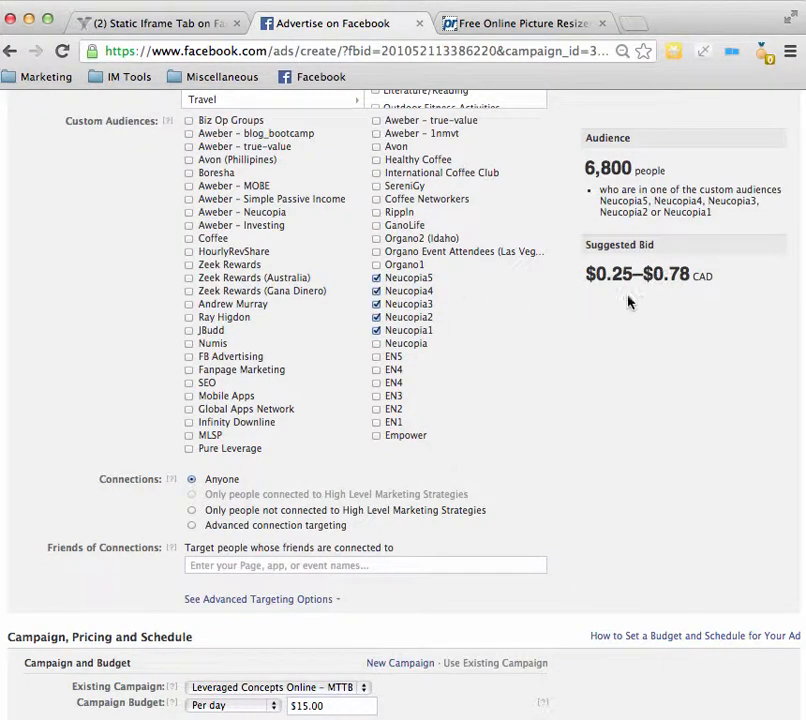
scroll(571, 366, "down", 2)
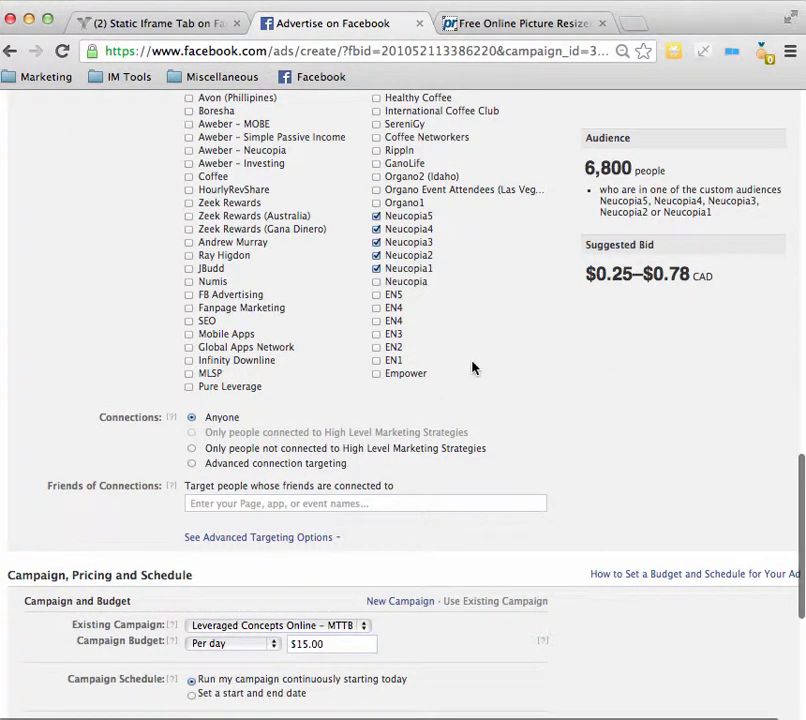
scroll(621, 392, "down", 2)
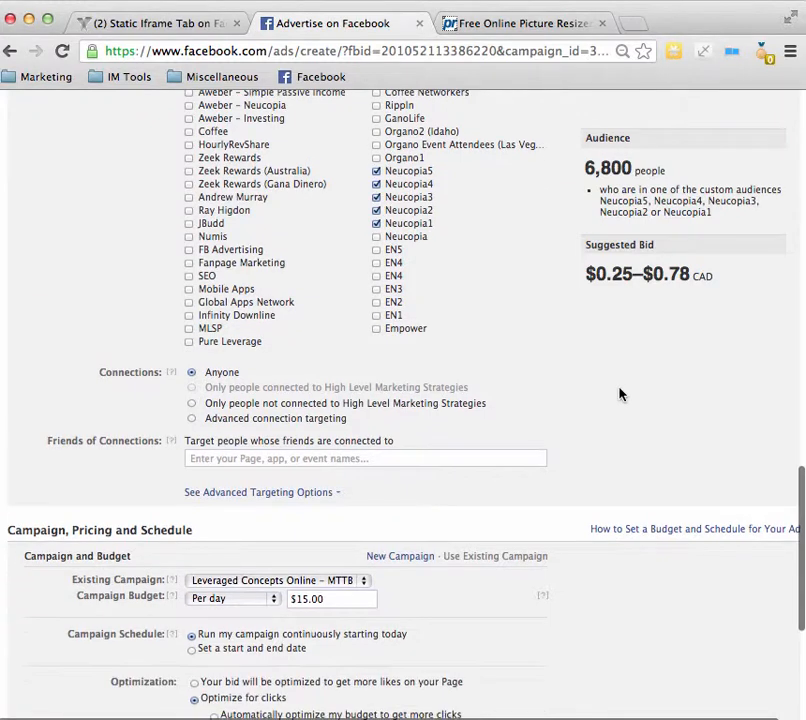
scroll(569, 360, "down", 5)
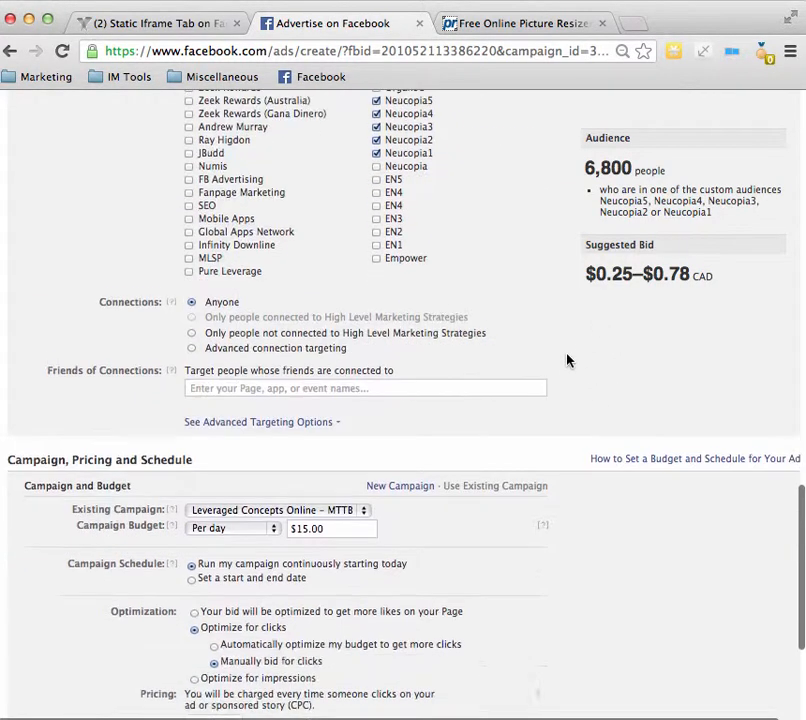
Step: Switch the campaign optimization to impressions and open the ad for review
scroll(566, 360, "down", 2)
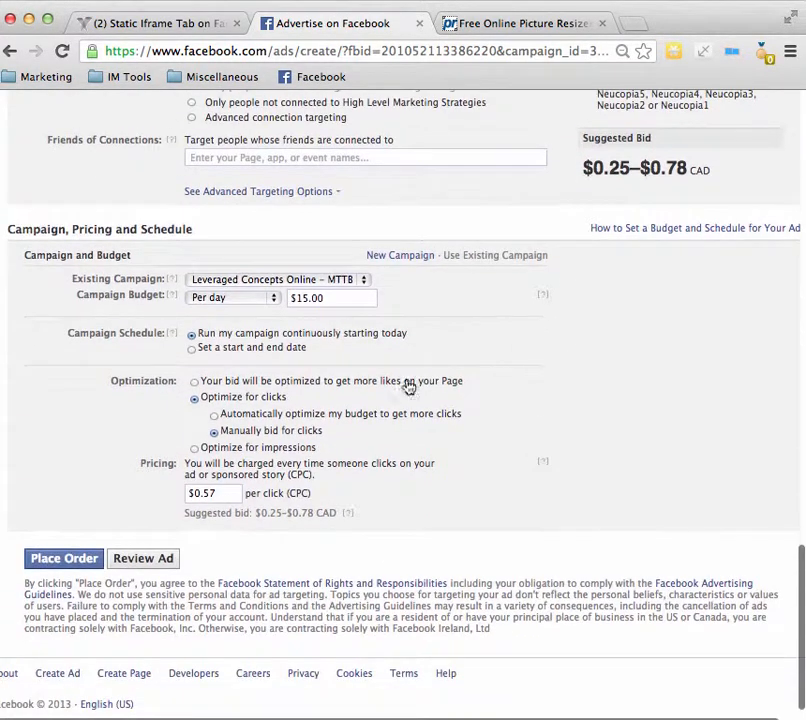
left_click(194, 449)
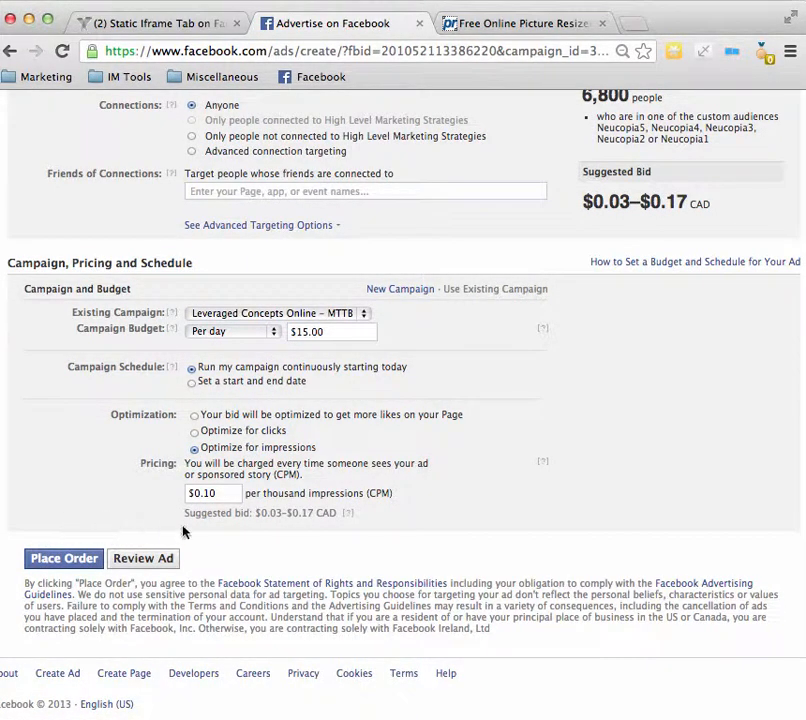
left_click(118, 562)
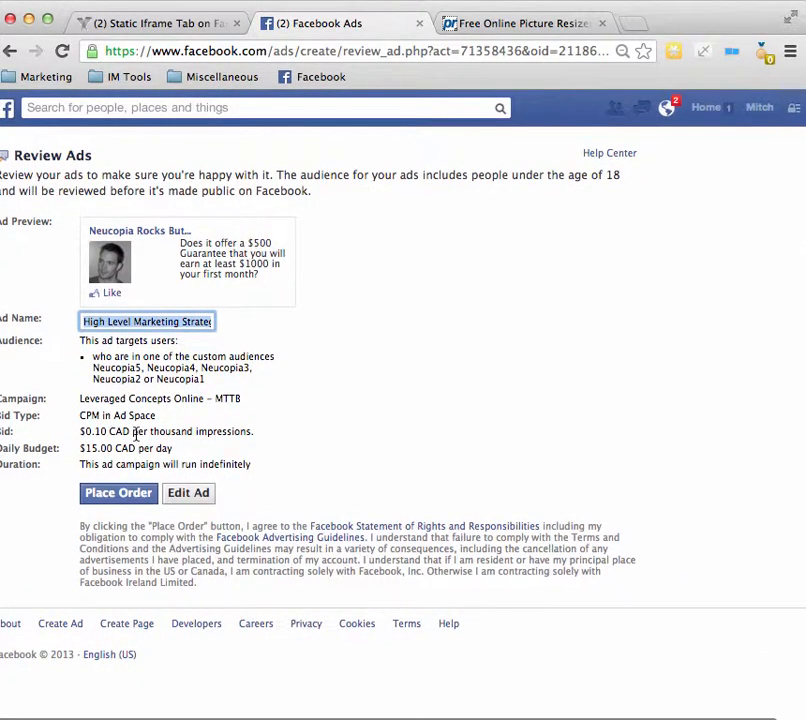
Step: Rename the ad as Neucopia Rocks But – CPM
left_click(142, 323)
triple_click(142, 323)
key("Right")
key("Right")
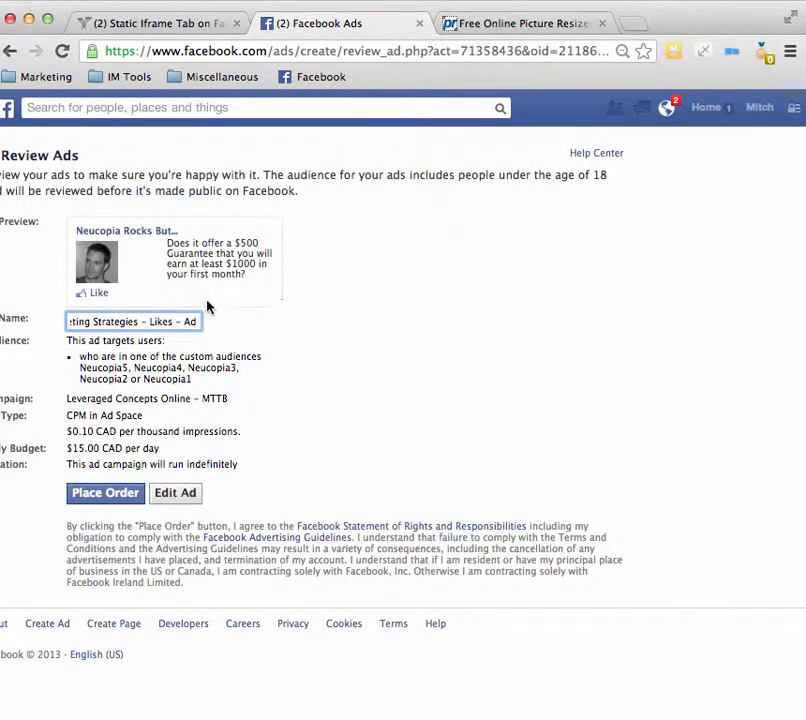
key("BackSpace")
key("BackSpace")
key("BackSpace")
key("BackSpace")
key("BackSpace")
key("BackSpace")
key("BackSpace")
key("BackSpace")
key("BackSpace")
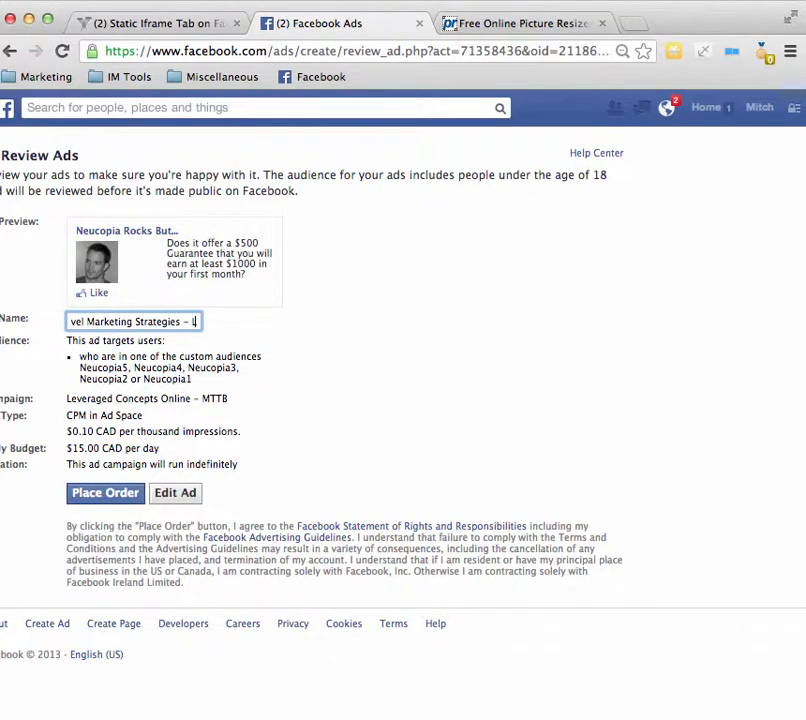
key("super+a")
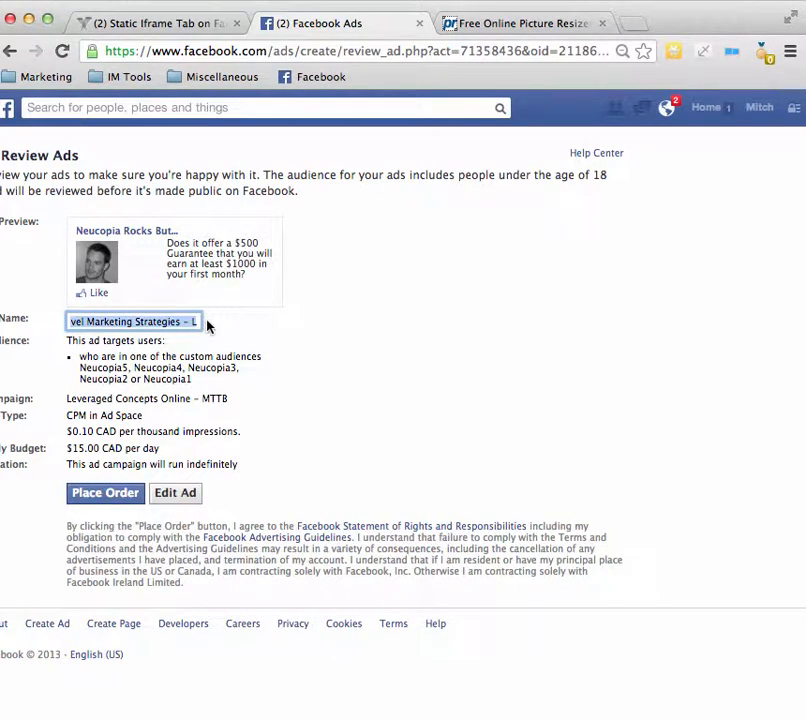
type("Ne")
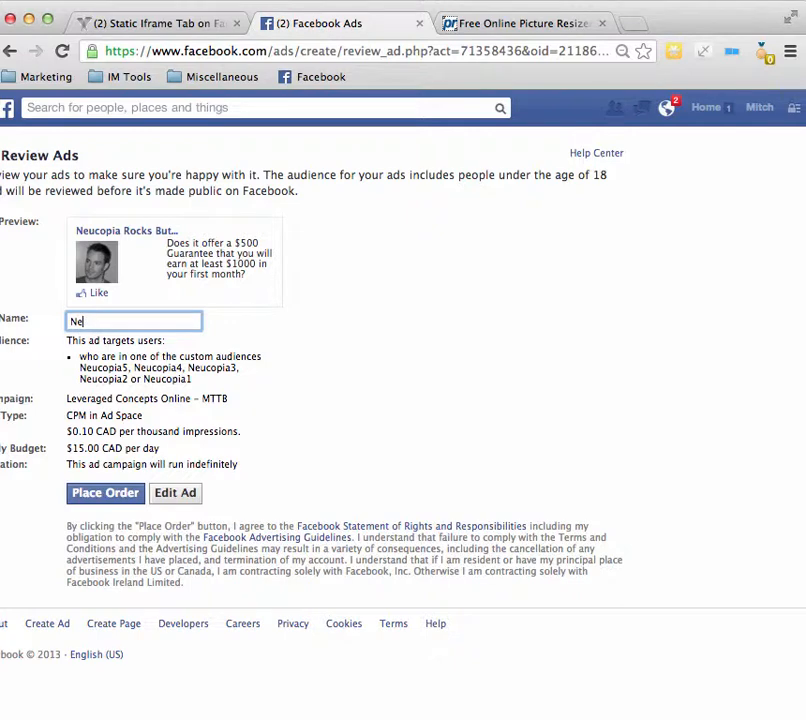
type("ucopia Rock")
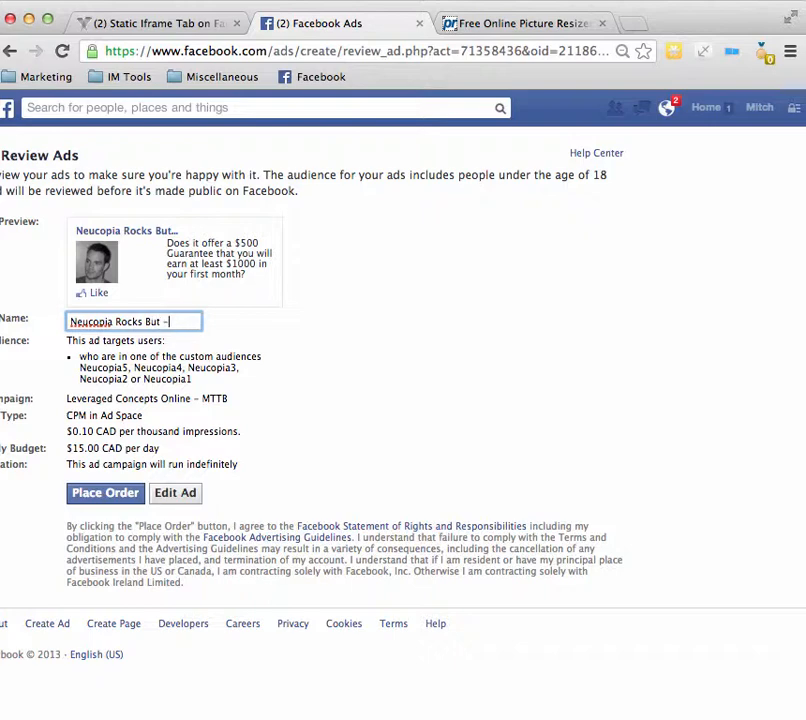
type("s But – CPM")
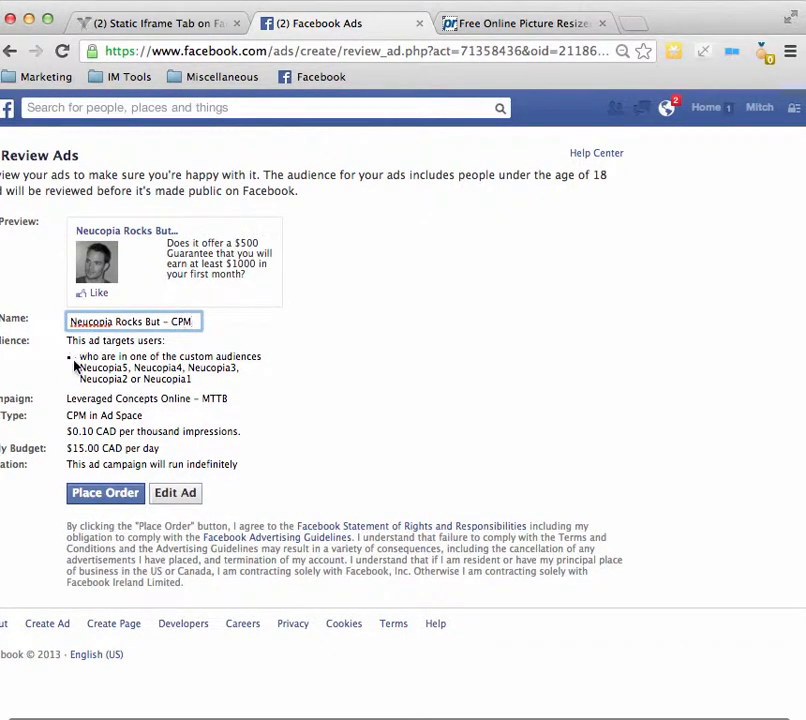
Step: Check the daily budget in the ad review and place the order
scroll(60, 403, "left", 1)
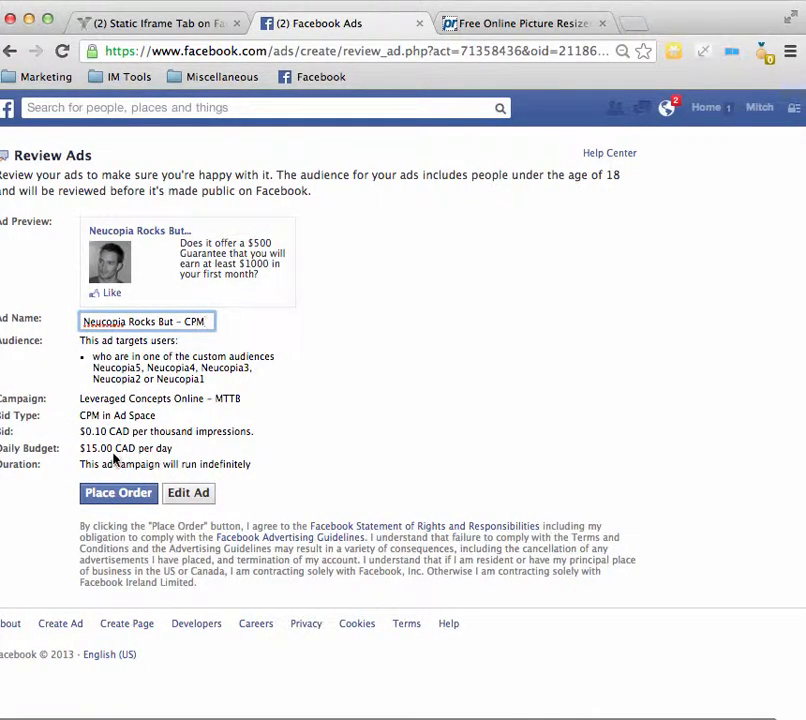
left_click_drag(78, 452, 216, 448)
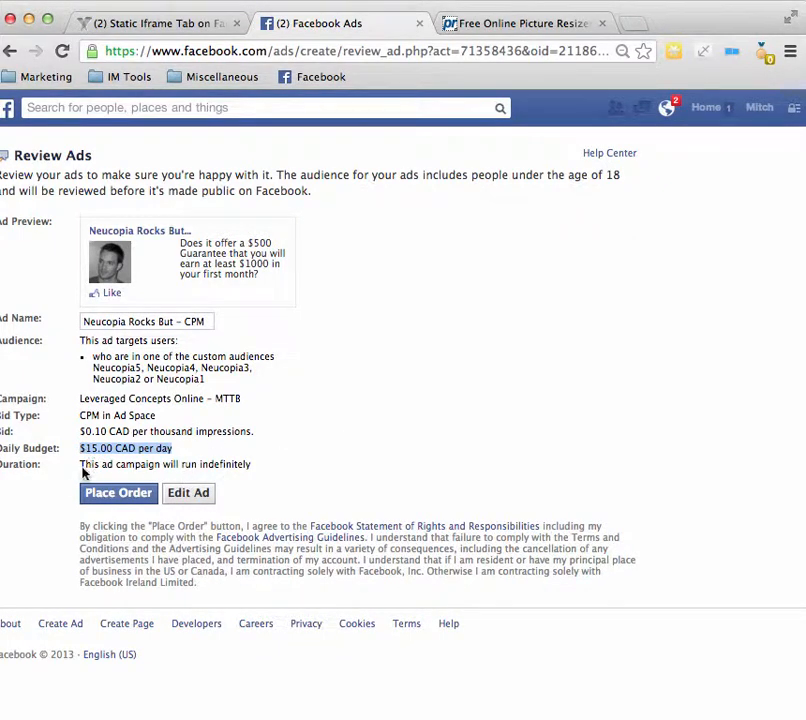
left_click(118, 493)
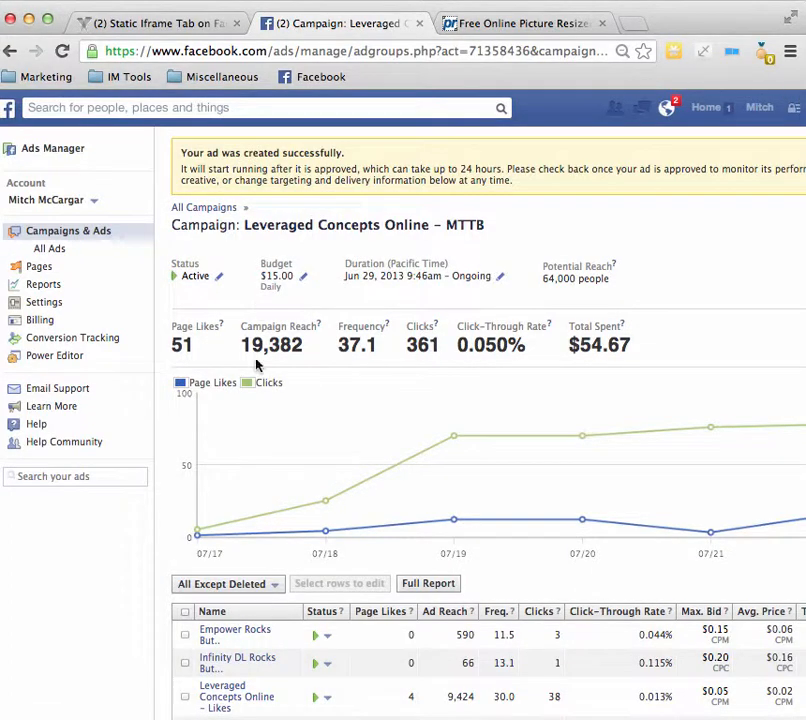
Step: Find the new Neucopia Rocks But – CPM ad in the campaign and preview its right-hand-side placement
scroll(257, 365, "down", 5)
scroll(329, 463, "down", 3)
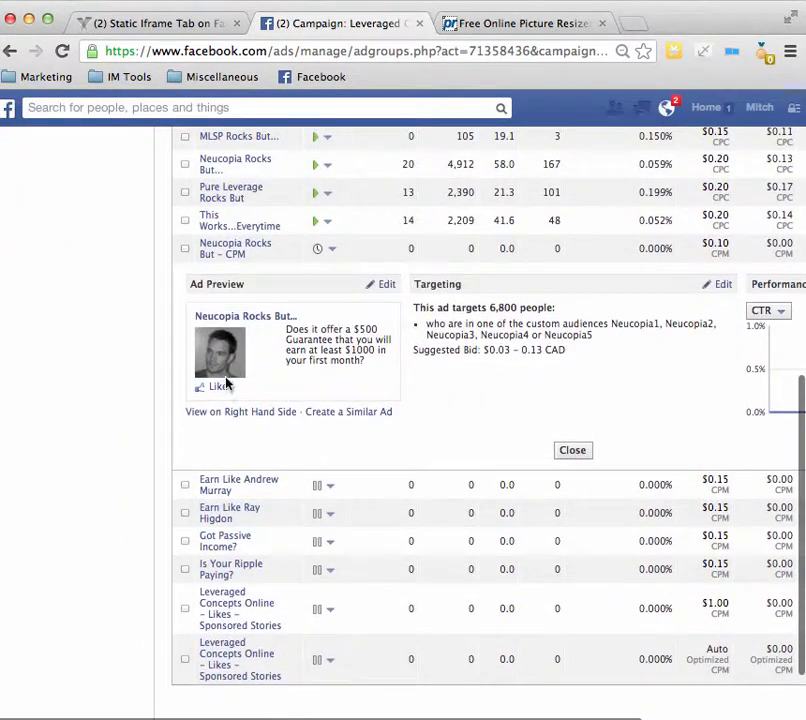
left_click(237, 414)
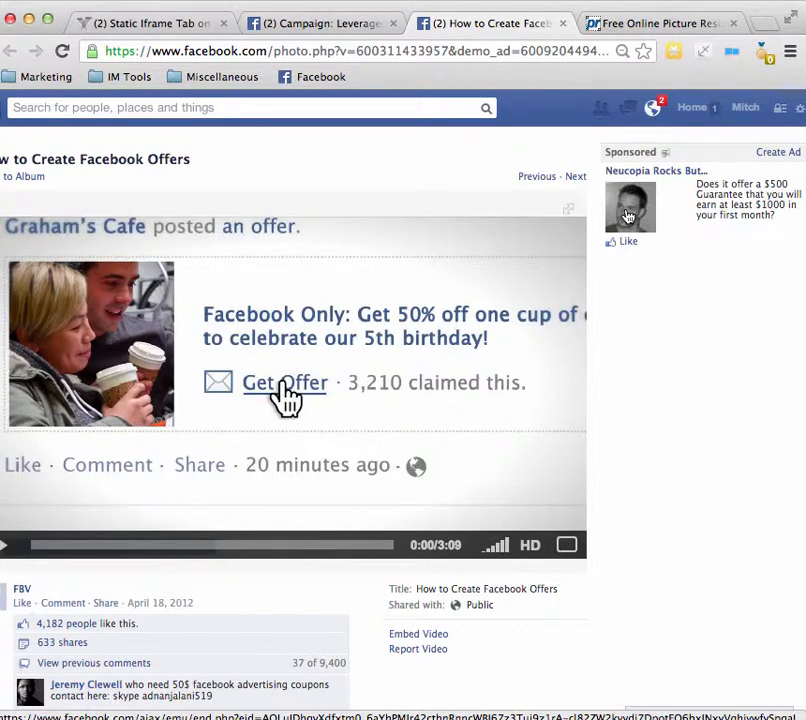
Step: Follow the previewed ad to its Work With Me landing page, test the Next Step sign-up form, and close the form
left_click(628, 216)
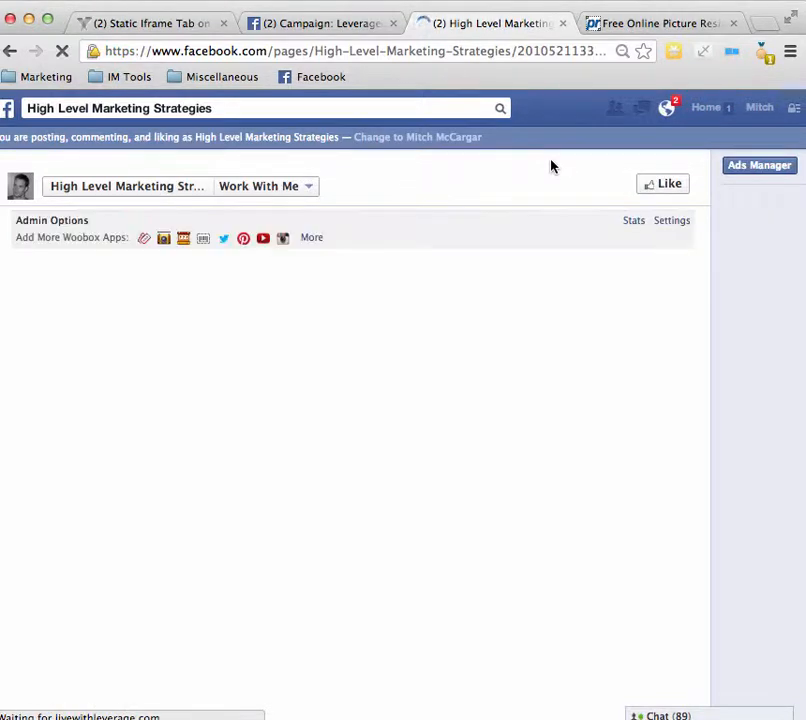
scroll(539, 290, "down", 1)
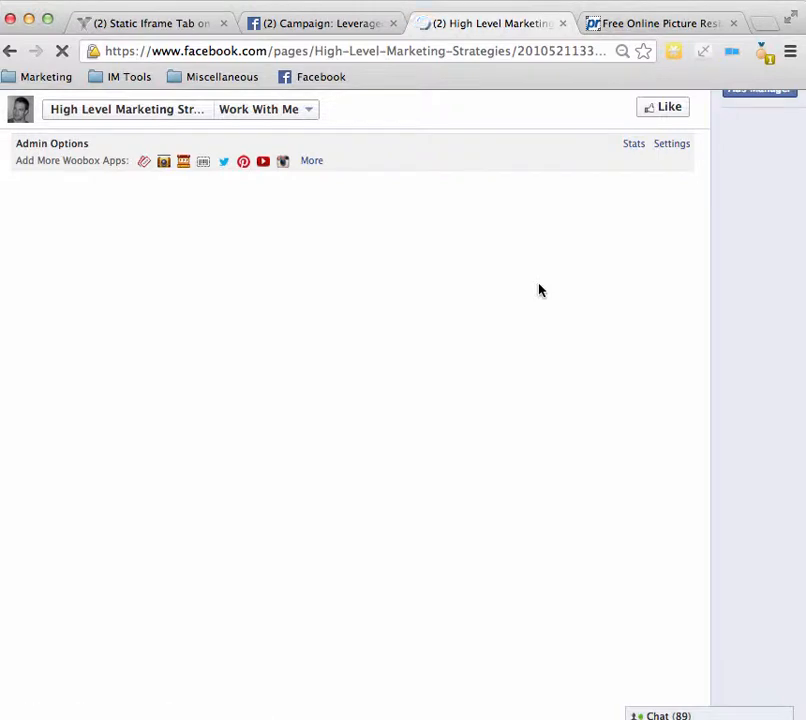
scroll(540, 288, "down", 3)
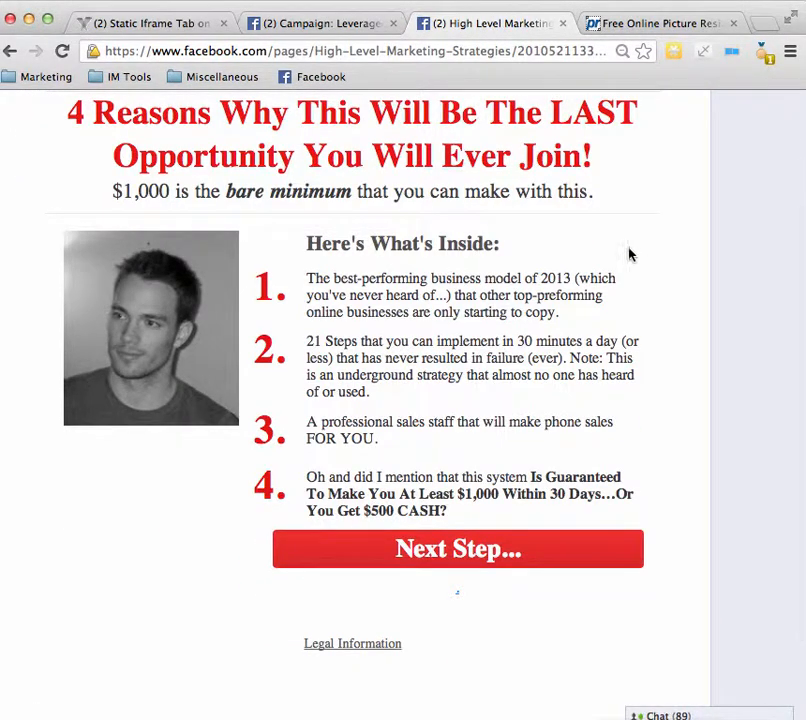
scroll(497, 220, "up", 2)
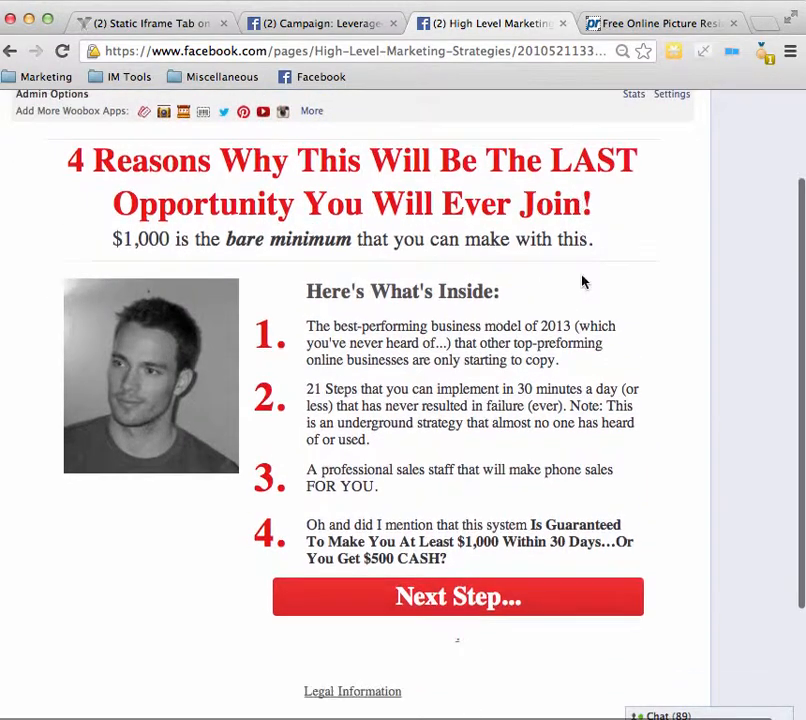
left_click(403, 606)
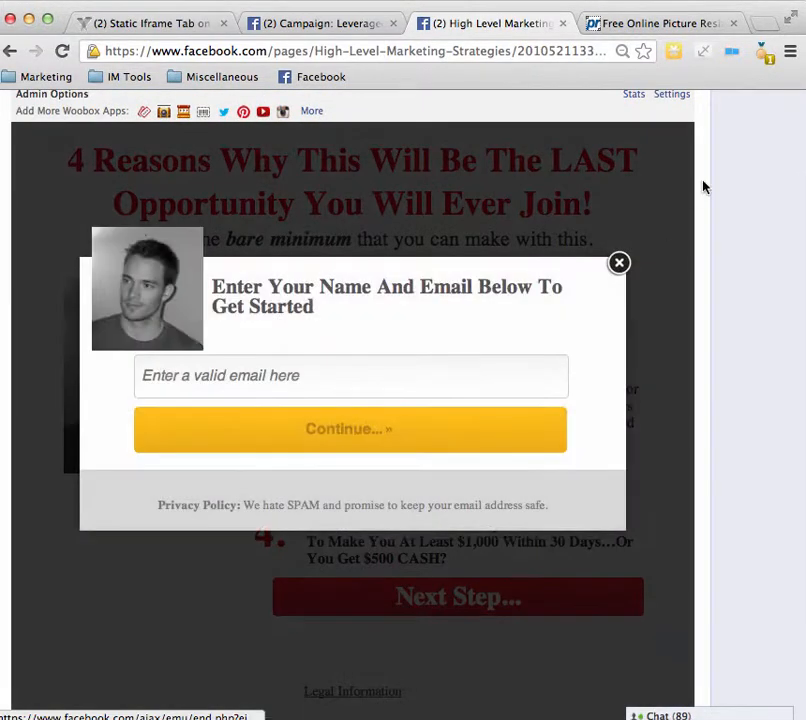
left_click(619, 263)
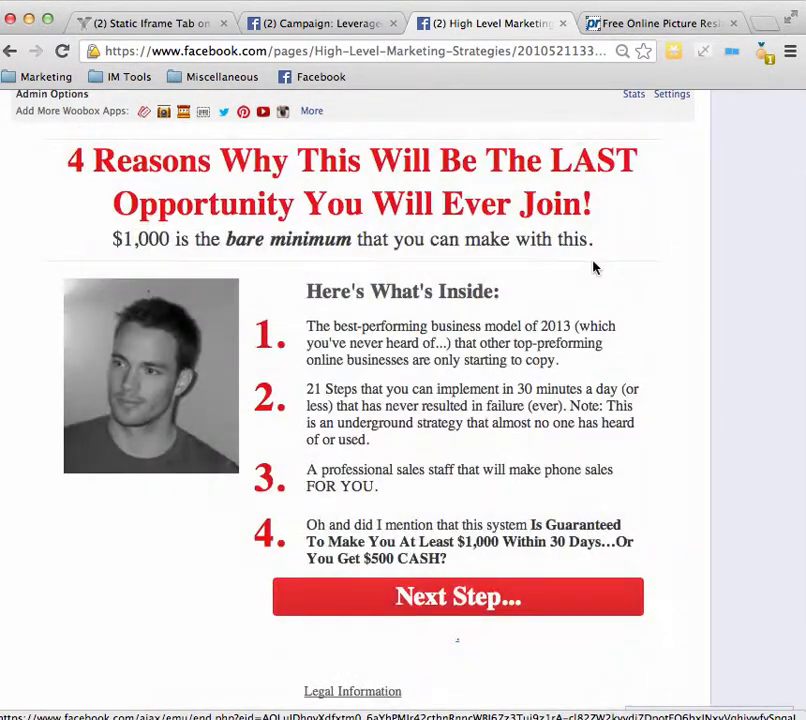
scroll(593, 267, "up", 3)
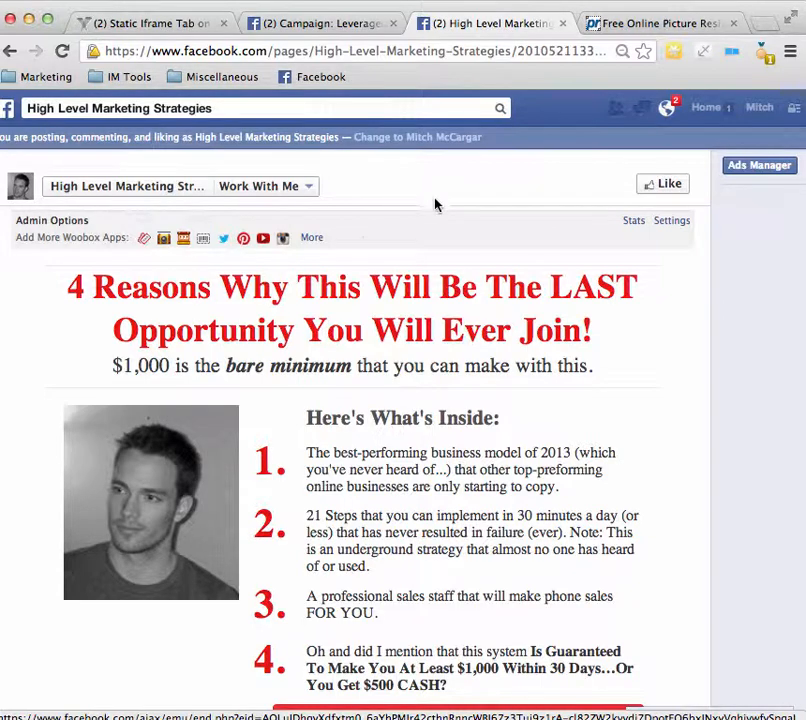
Step: Go to the Ads Manager and open the list of all ads across campaigns
left_click(738, 166)
scroll(462, 298, "down", 3)
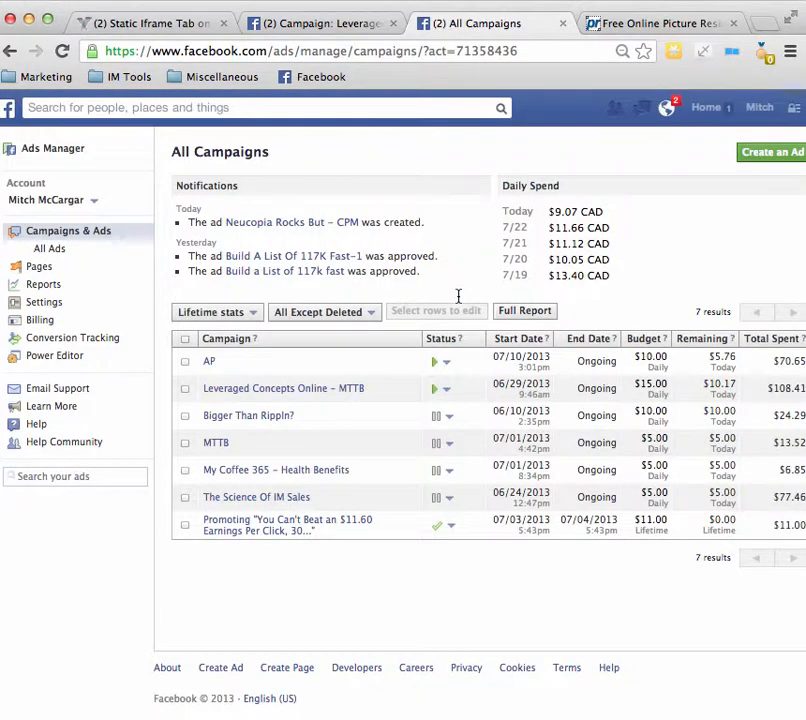
scroll(405, 388, "right", 2)
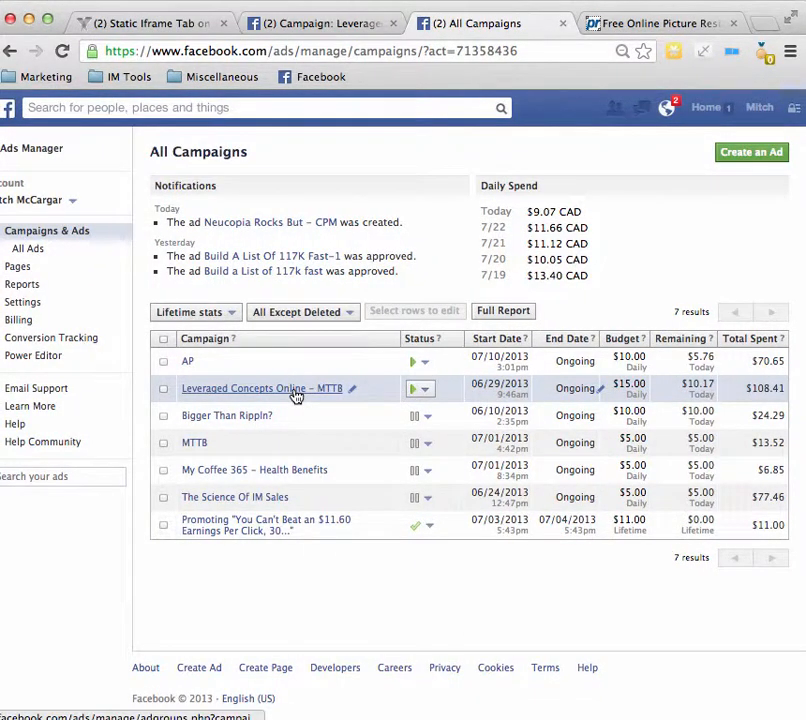
left_click(36, 249)
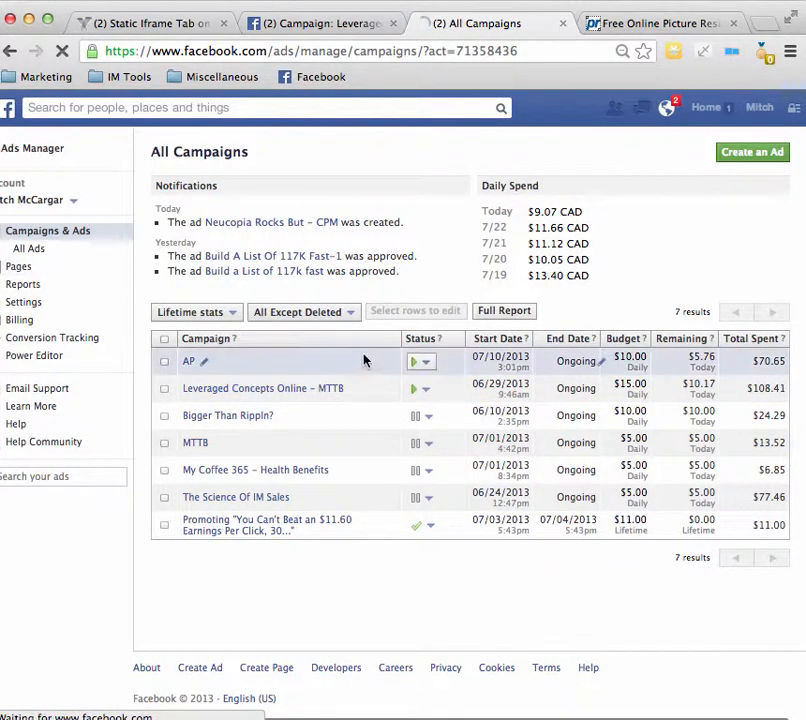
Step: Examine the ads' page likes, reach, clicks, click-through rates, bids, spend and cost per action over the last 7 days
scroll(405, 372, "right", 5)
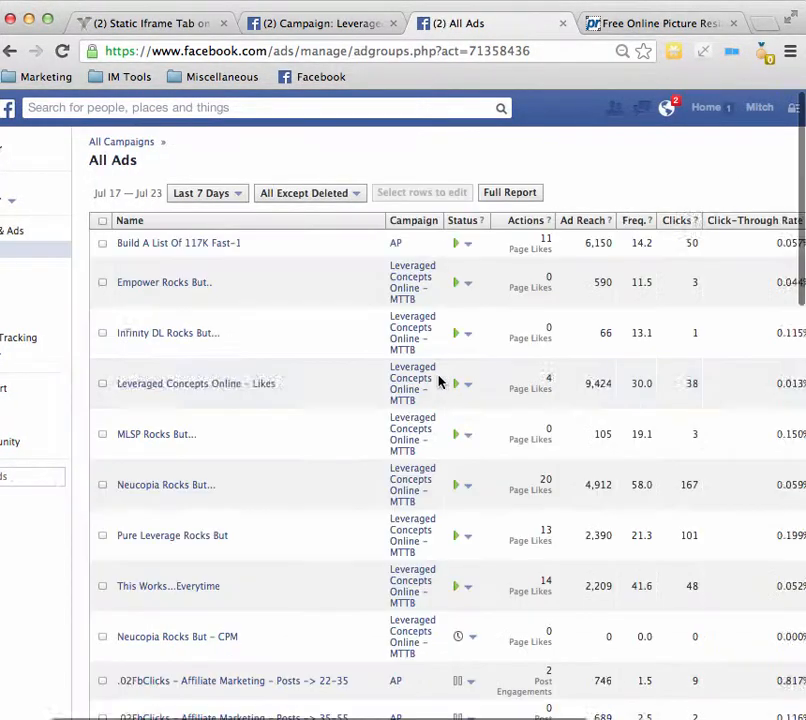
scroll(439, 380, "right", 1)
scroll(439, 380, "down", 2)
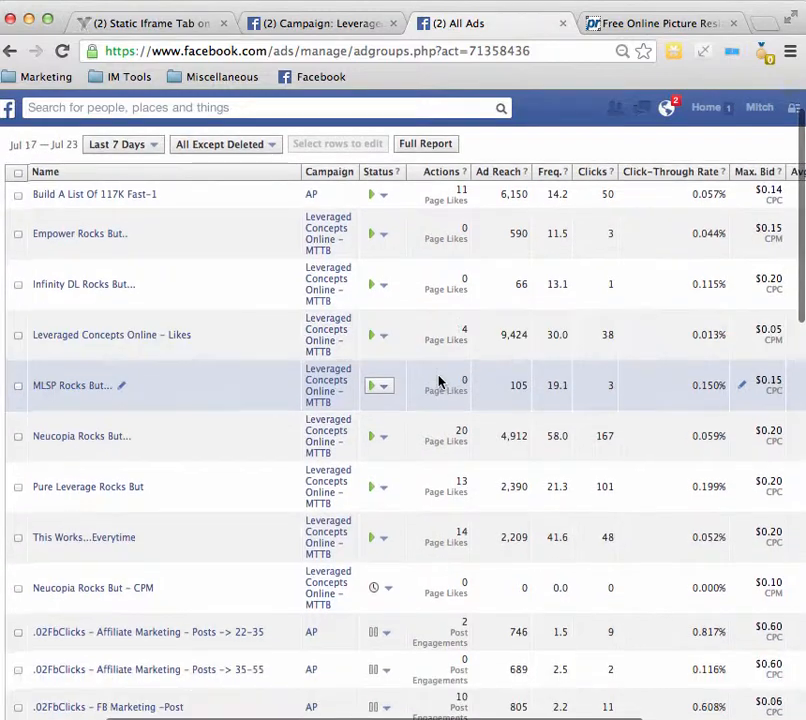
scroll(439, 380, "up", 2)
scroll(495, 277, "right", 2)
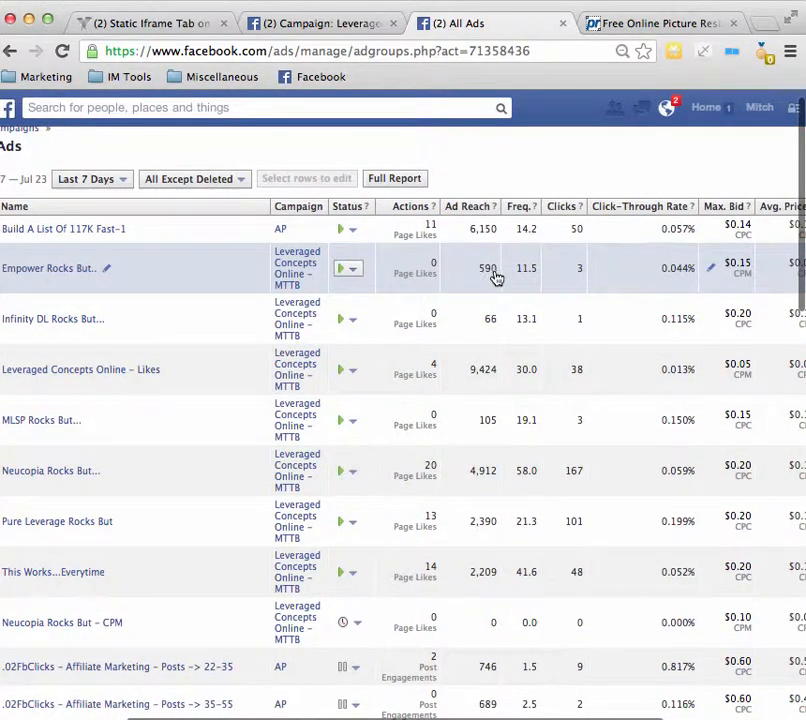
scroll(600, 258, "left", 5)
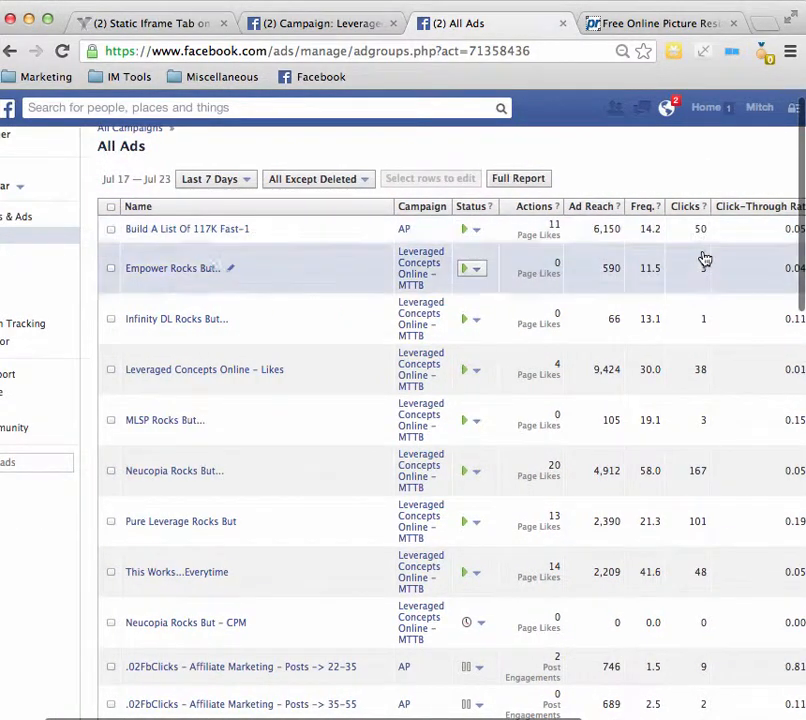
scroll(690, 350, "right", 12)
scroll(686, 360, "left", 1)
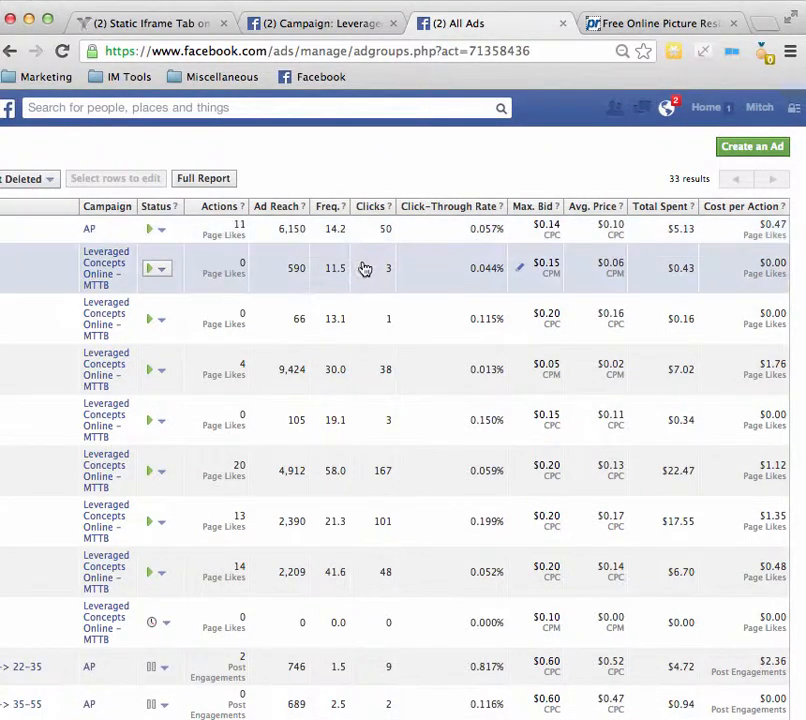
scroll(364, 270, "left", 7)
scroll(364, 270, "left", 5)
scroll(364, 270, "down", 1)
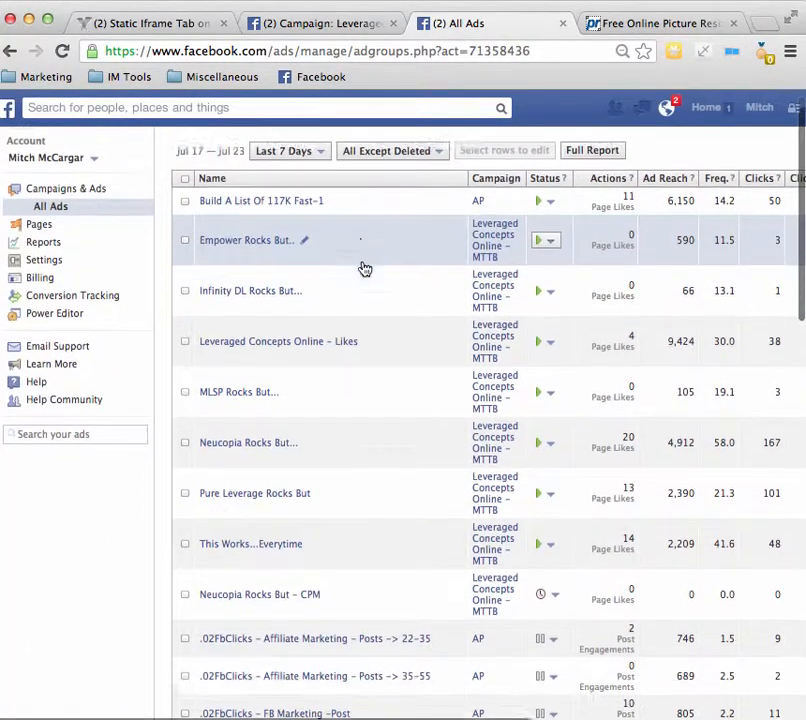
scroll(364, 270, "down", 3)
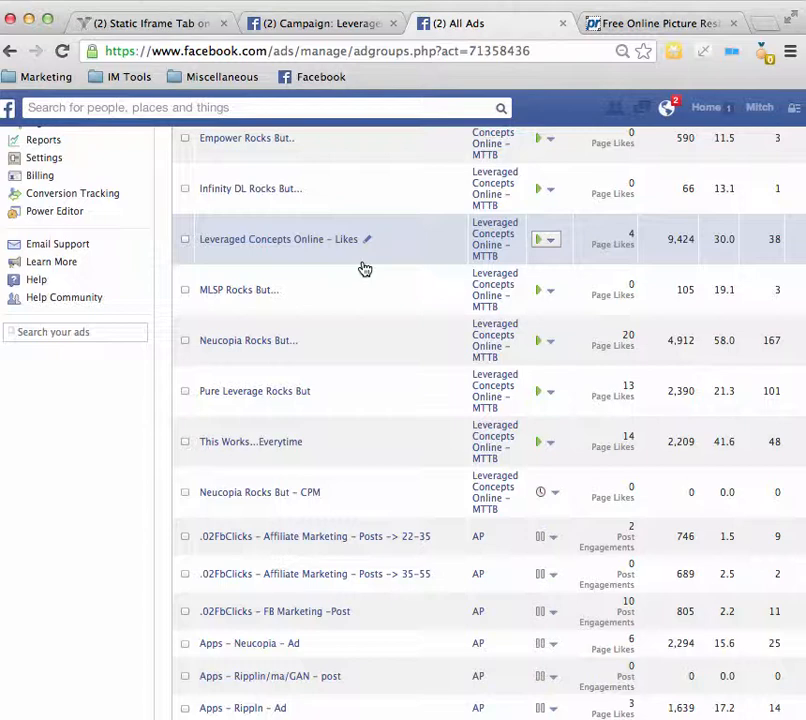
scroll(358, 272, "right", 5)
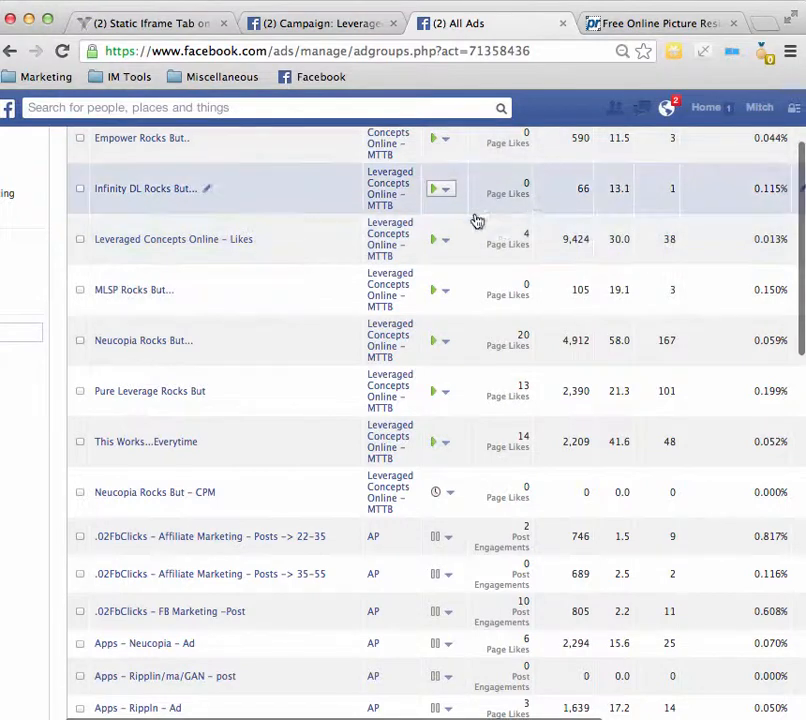
scroll(465, 226, "right", 2)
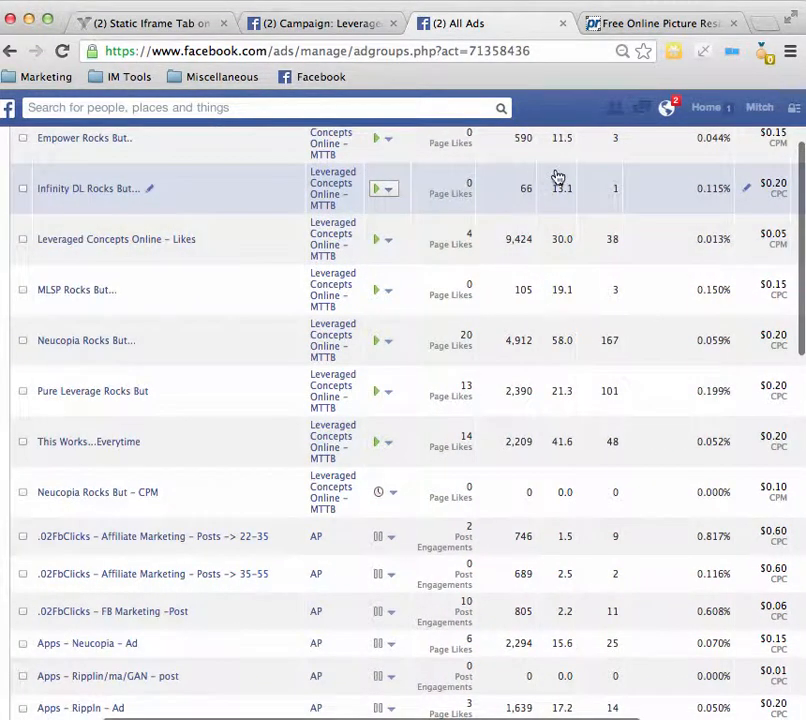